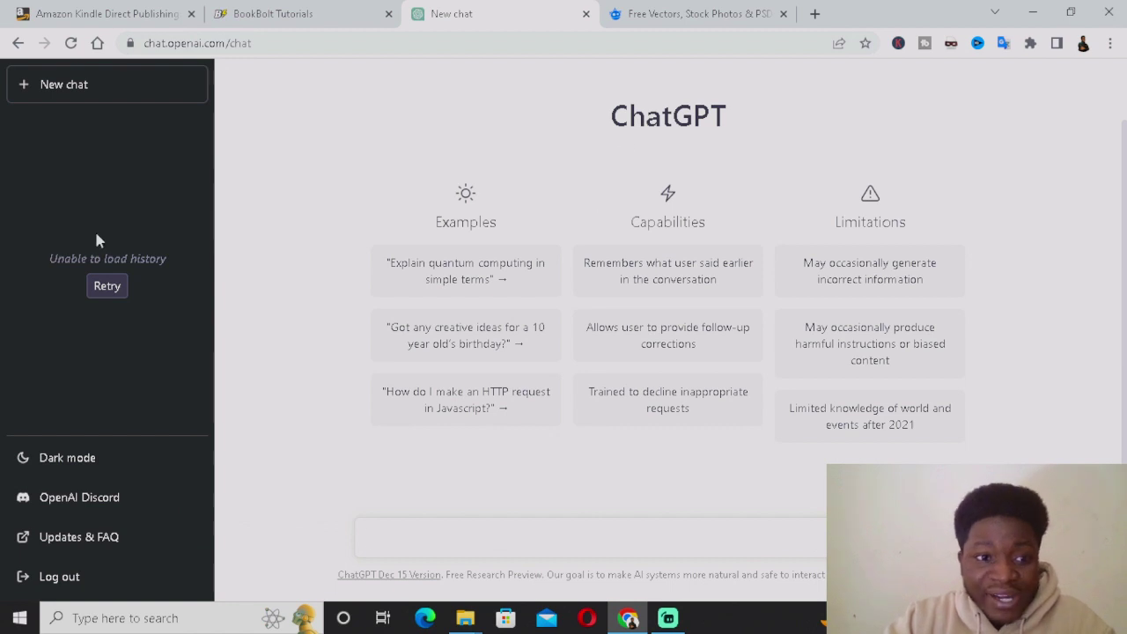
click(667, 10)
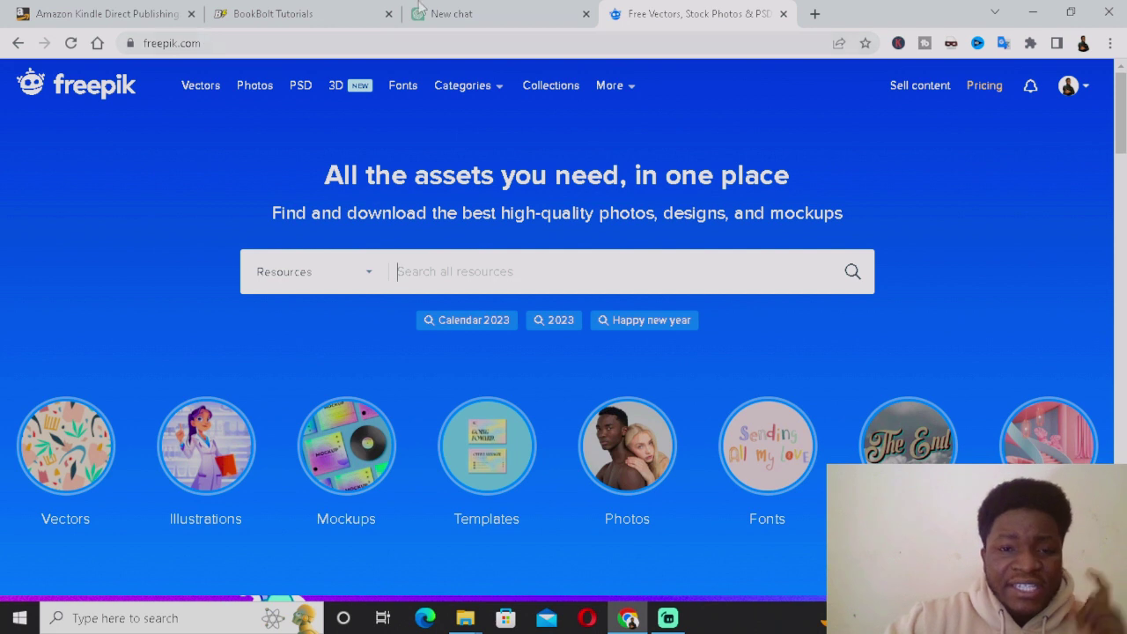
click(471, 11)
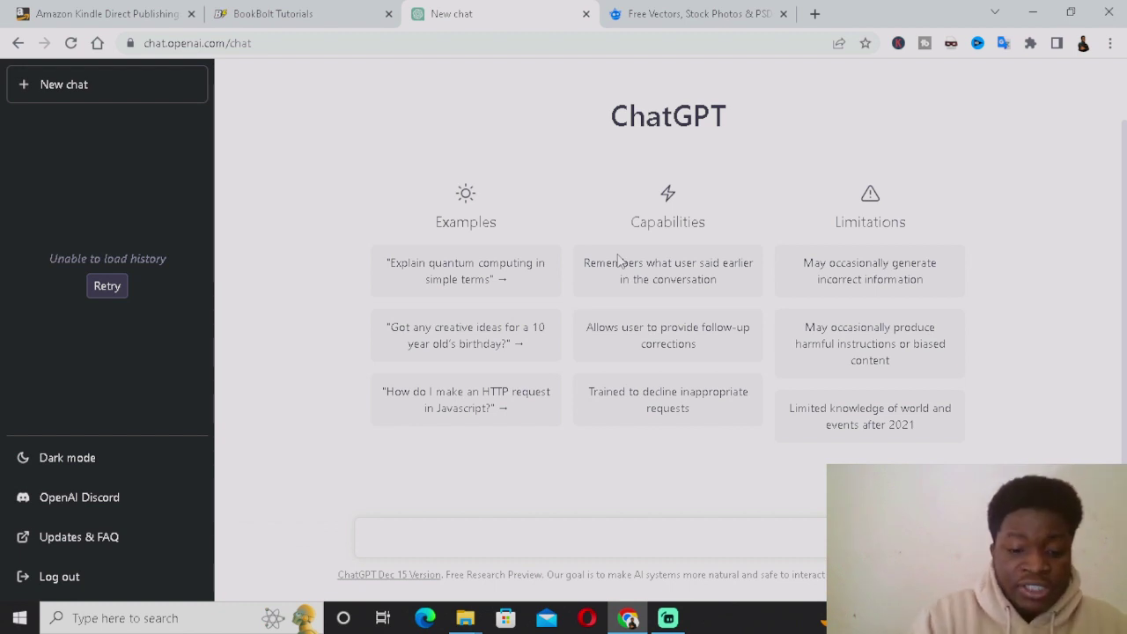
text(cha)
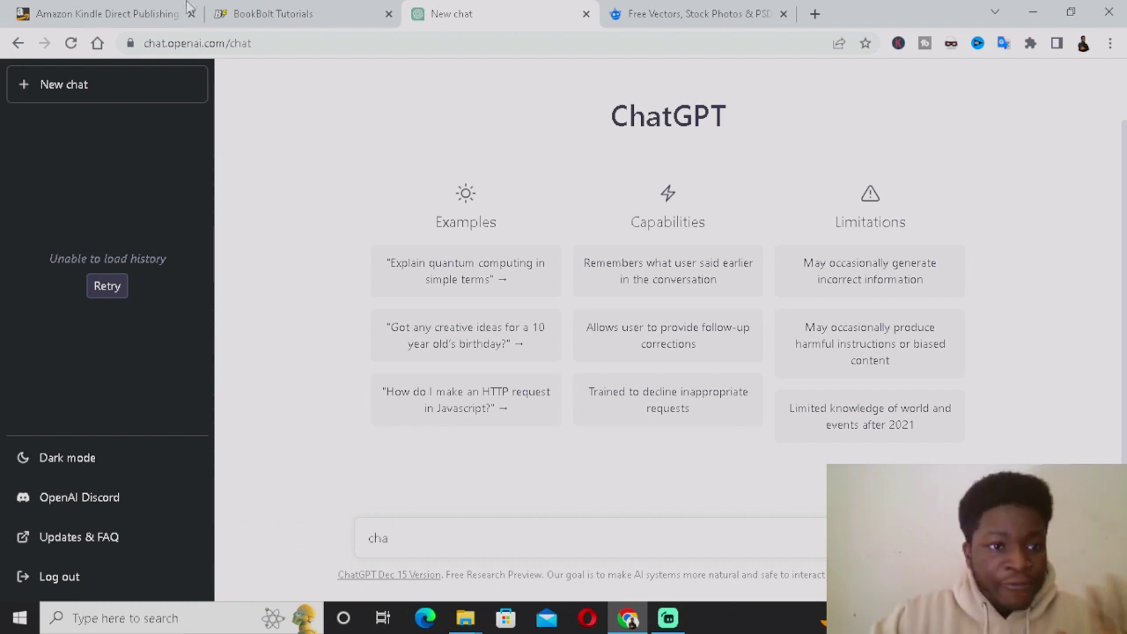
- Reload the ChatGPT page, complete the human verification, and submit the prompt "tell me a children story"
click(70, 43)
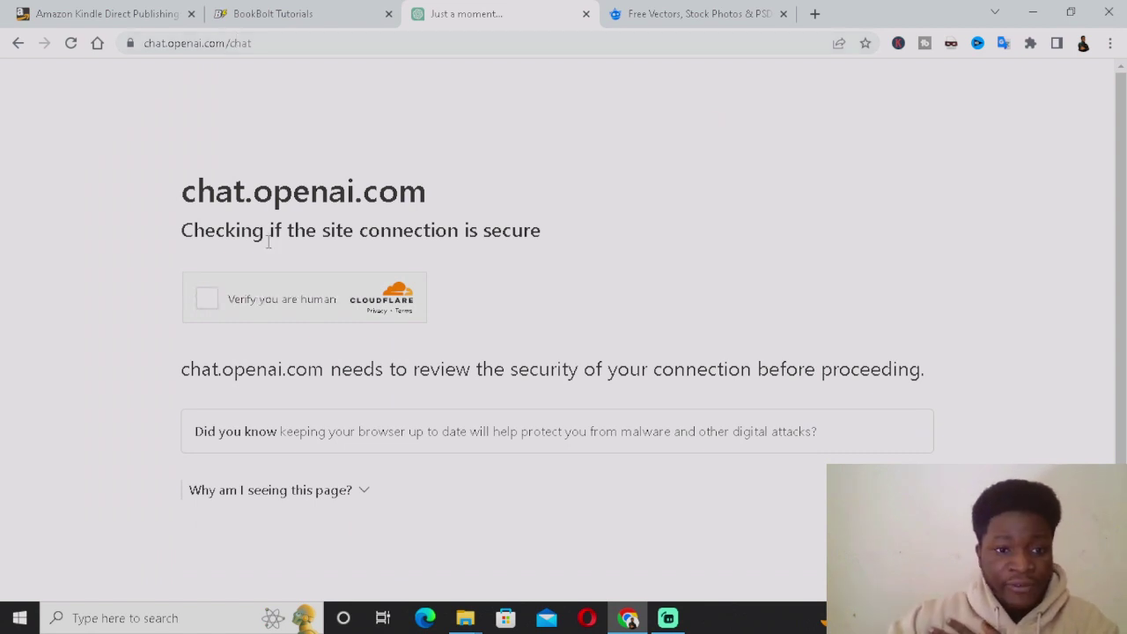
click(206, 301)
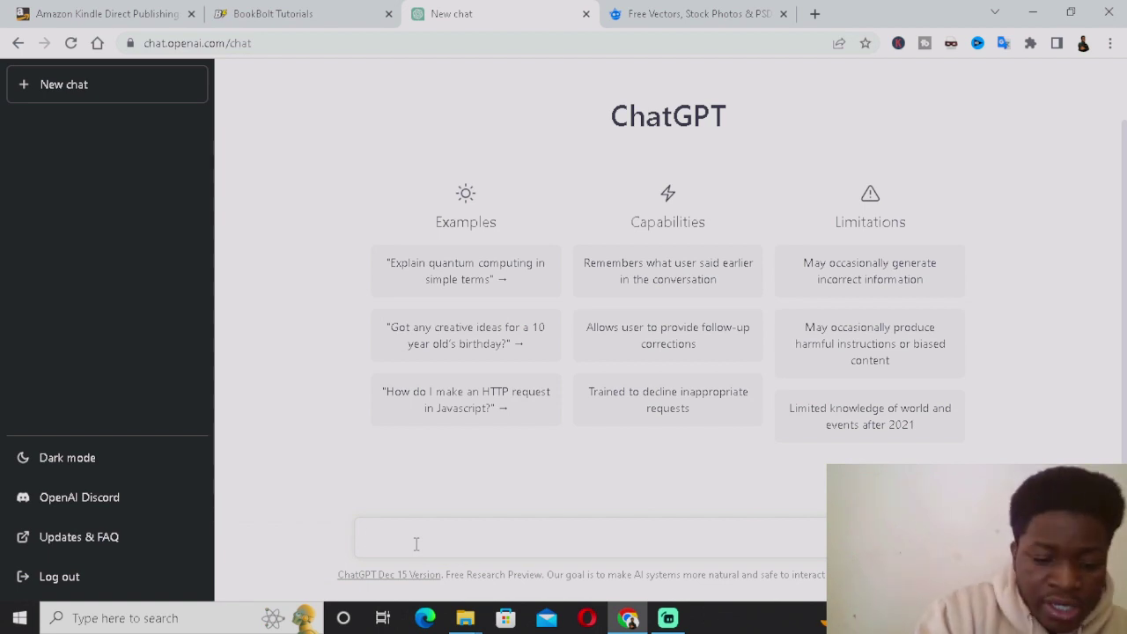
text(tell me a c)
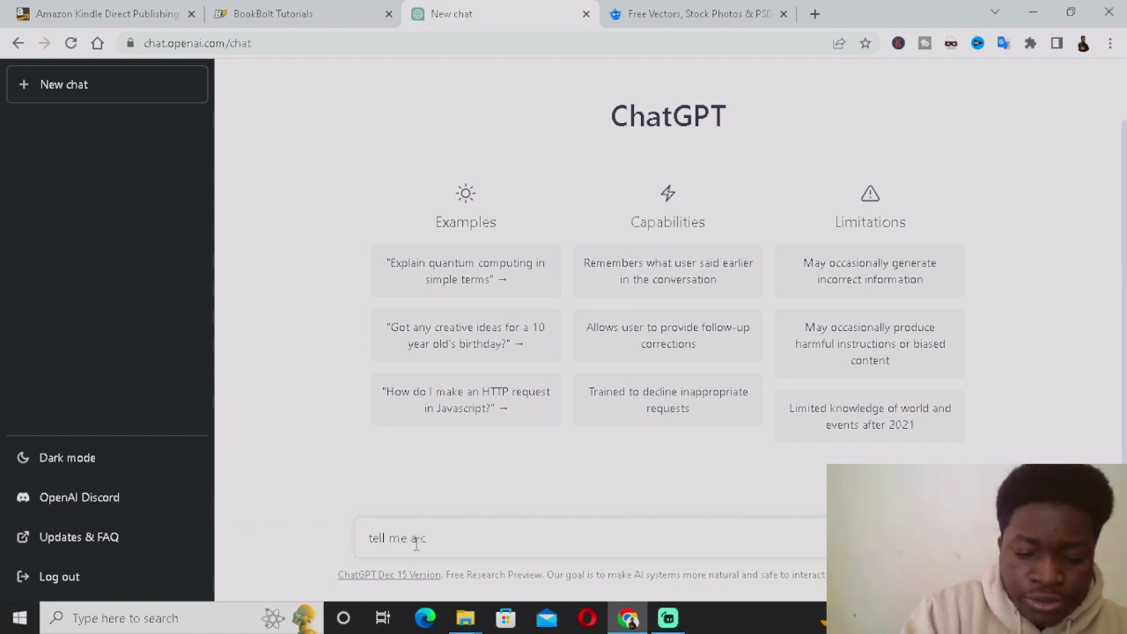
text(hildren story)
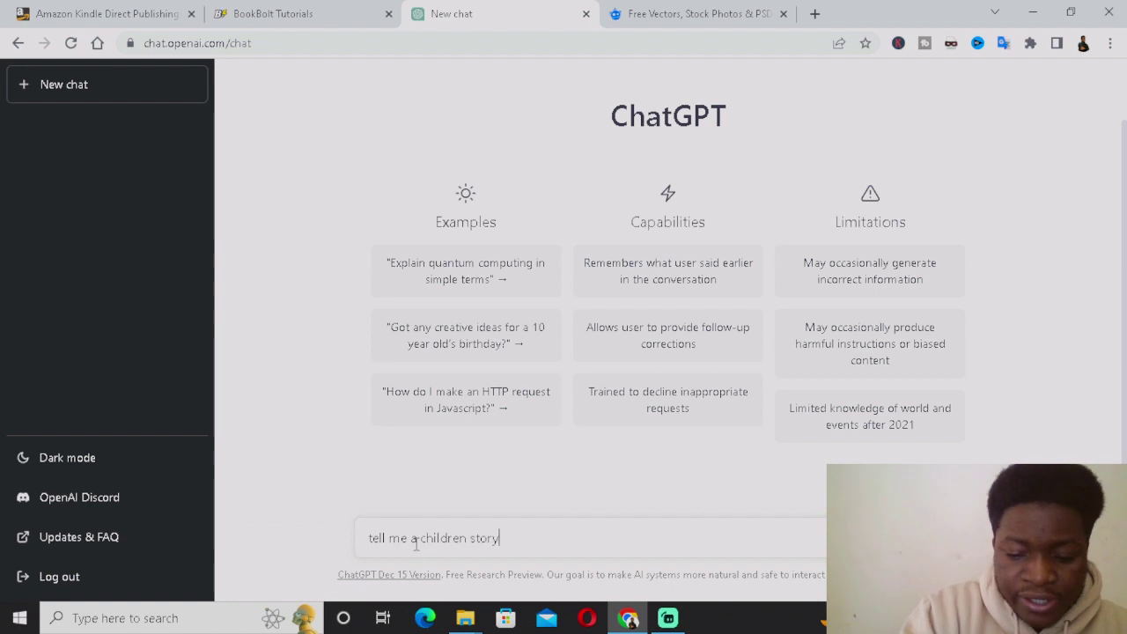
key(Return)
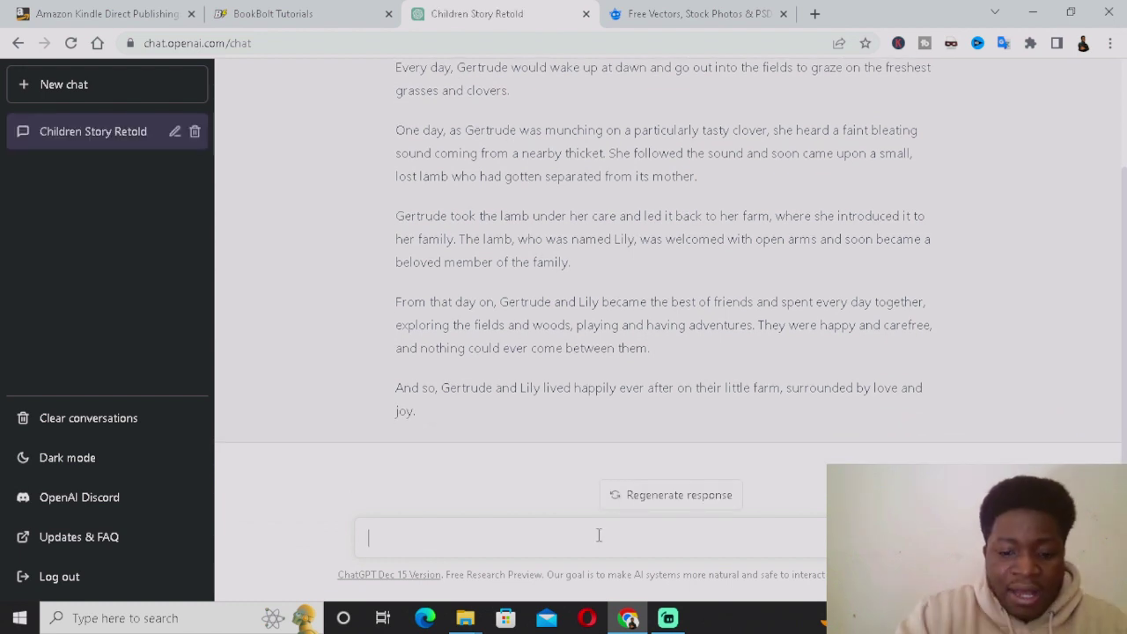
- Ask in the same chat "give me another children story with a title"
text(give me ano)
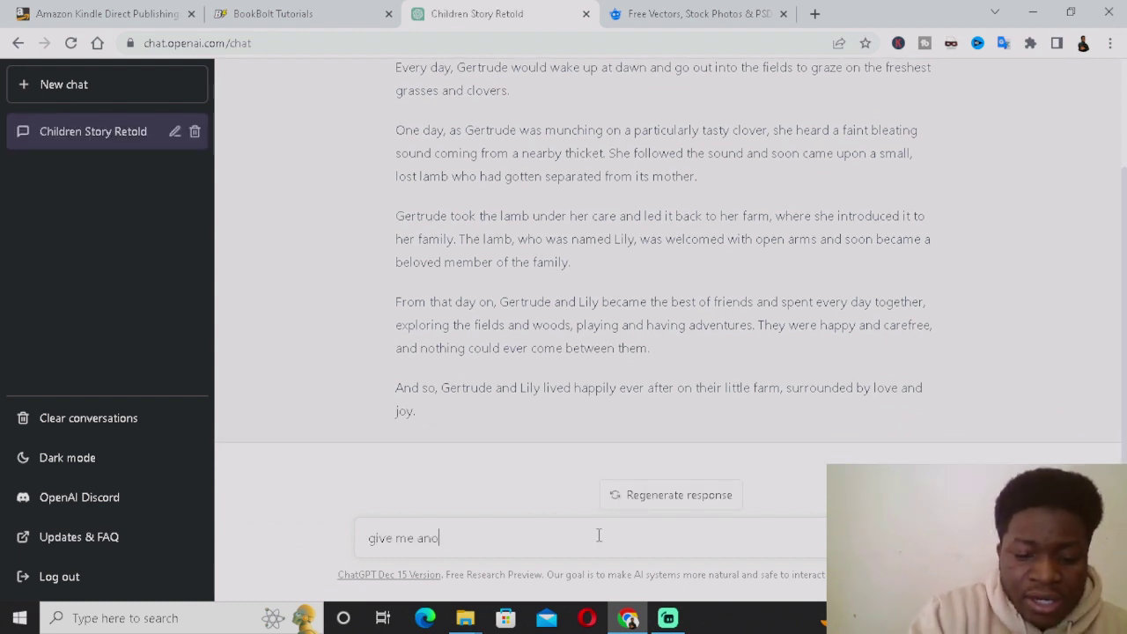
text(ther childr)
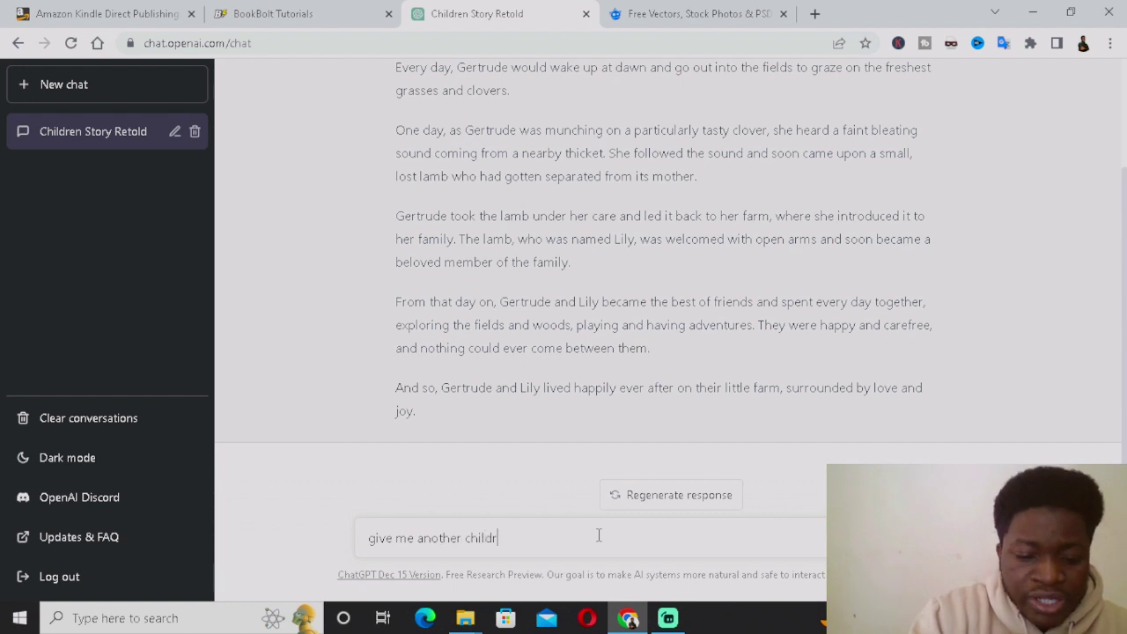
text(en)
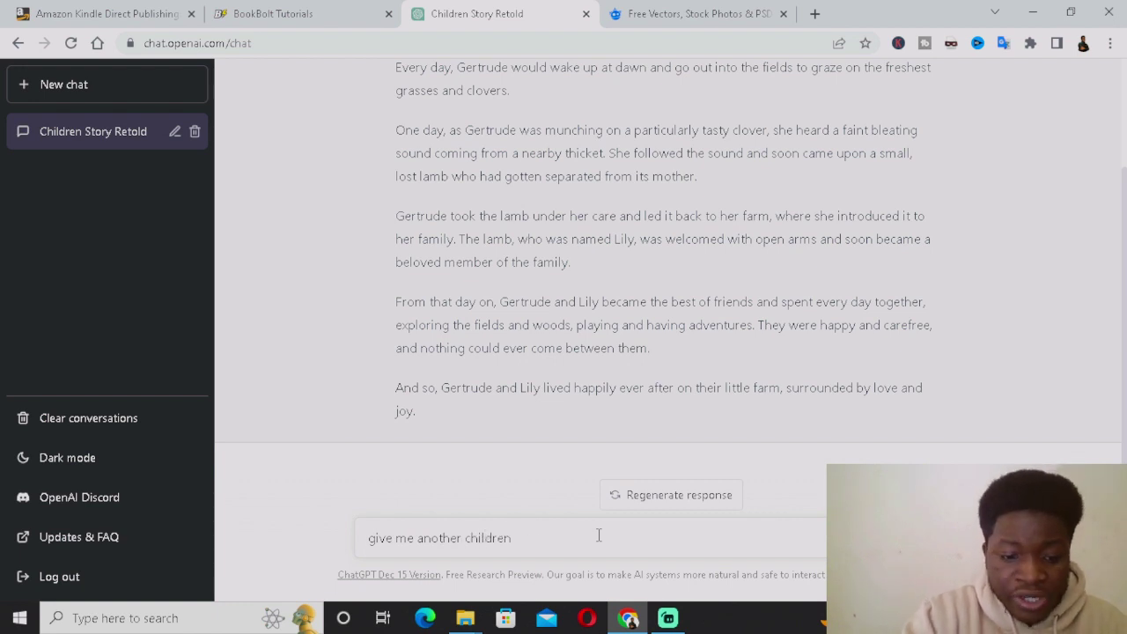
text( bookstory with a )
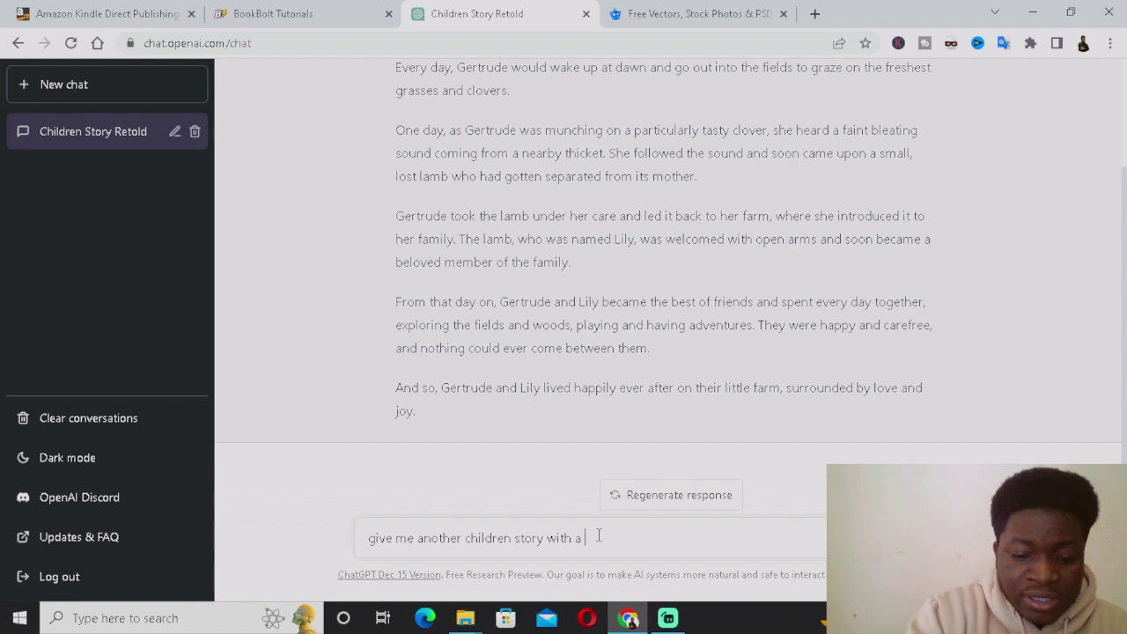
text(title)
key(Return)
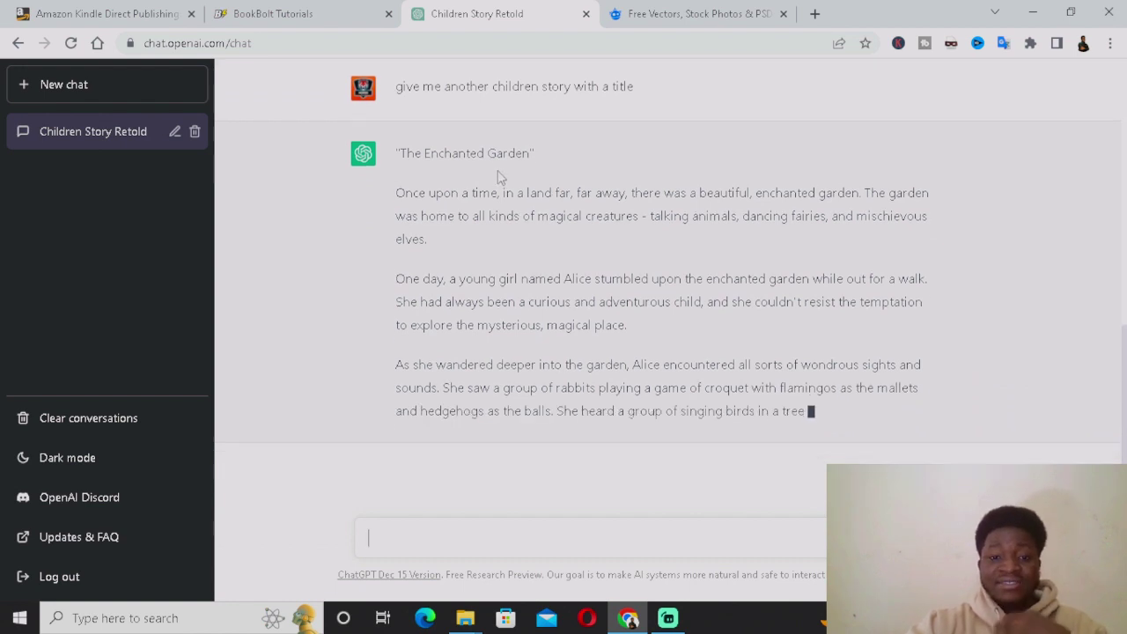
- Copy the whole "The Enchanted Garden" story, including its title, into a new Notepad document
scroll(627, 336, up, 5)
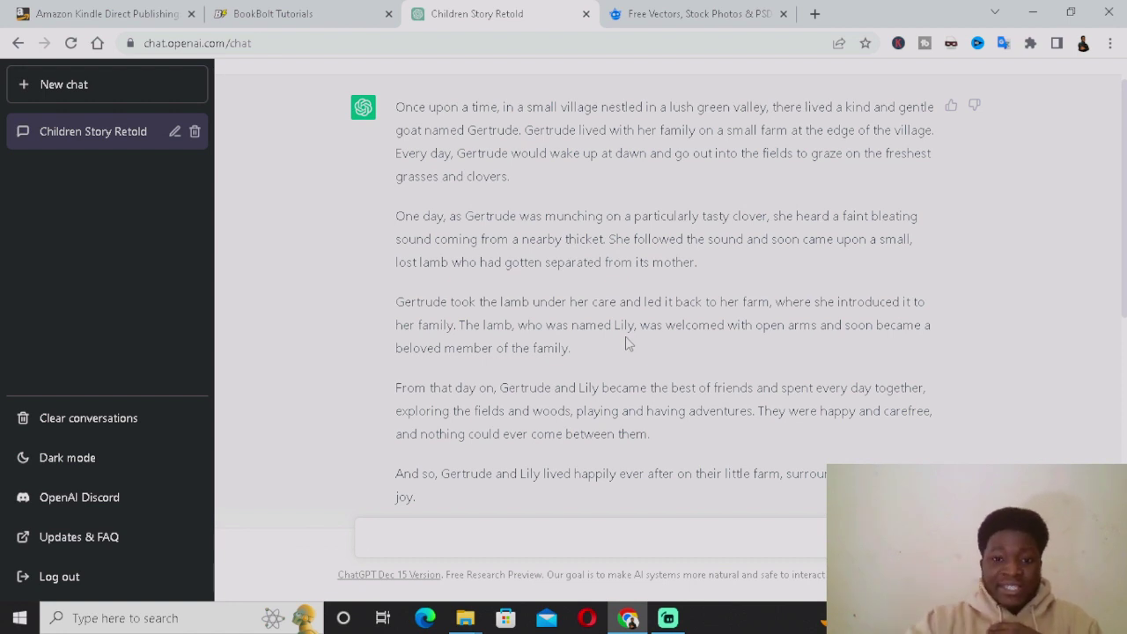
scroll(401, 106, down, 8)
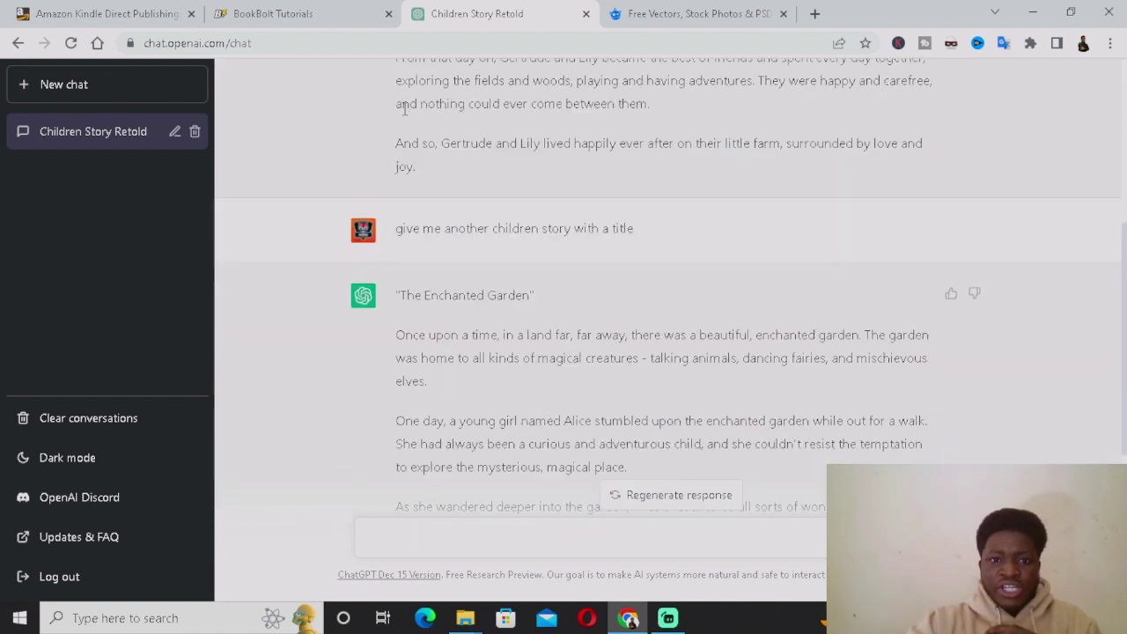
scroll(459, 239, up, 3)
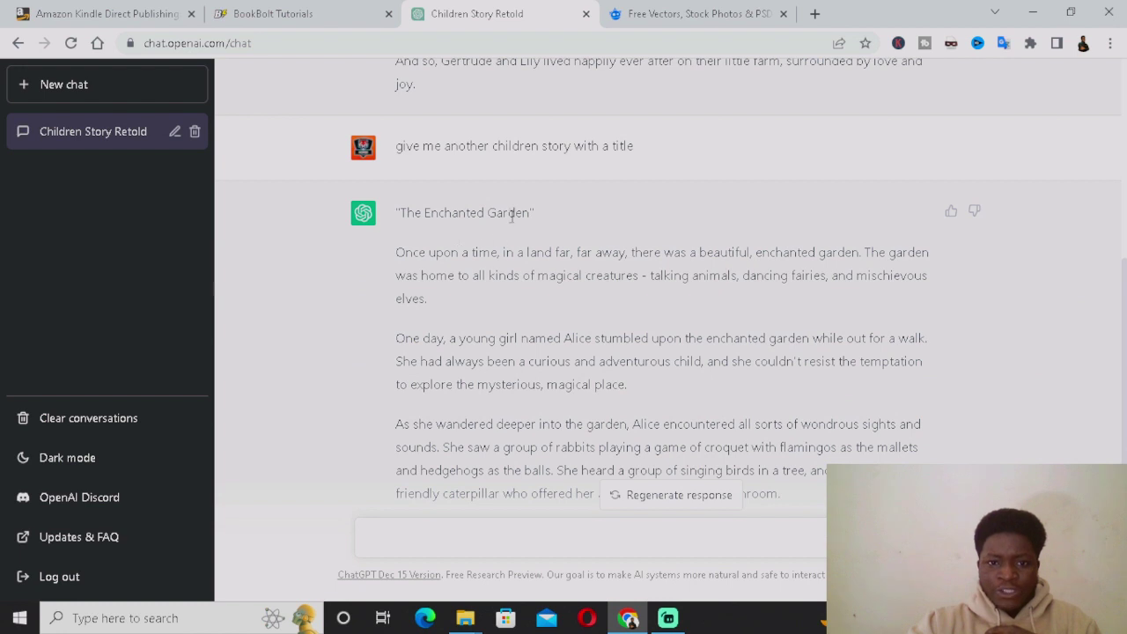
scroll(463, 266, up, 5)
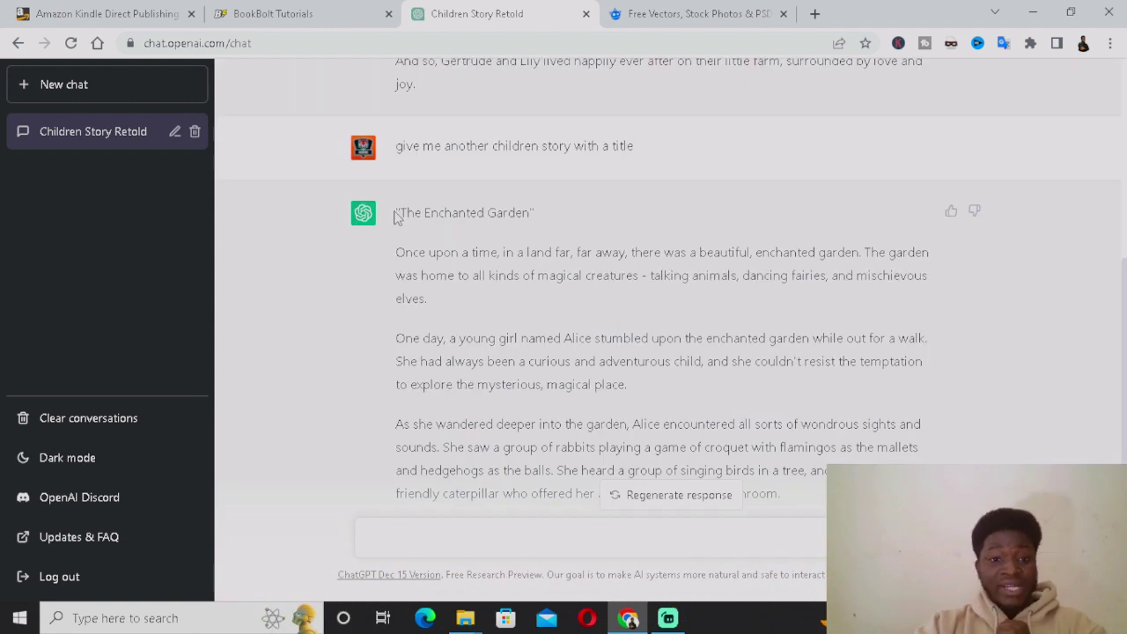
drag(397, 208, 951, 438)
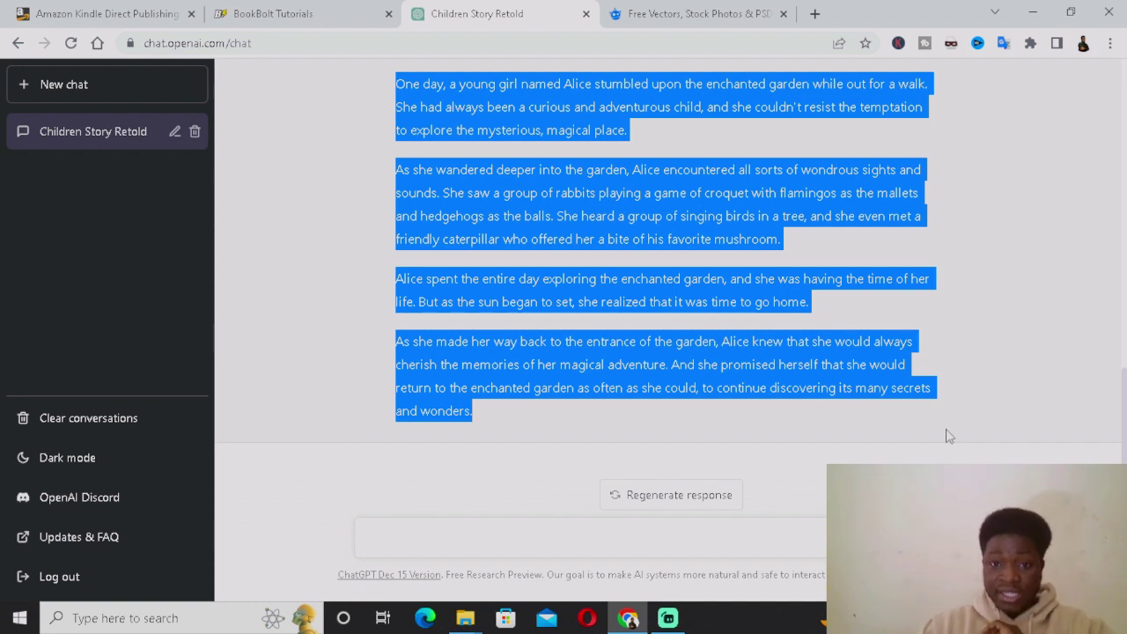
click(99, 627)
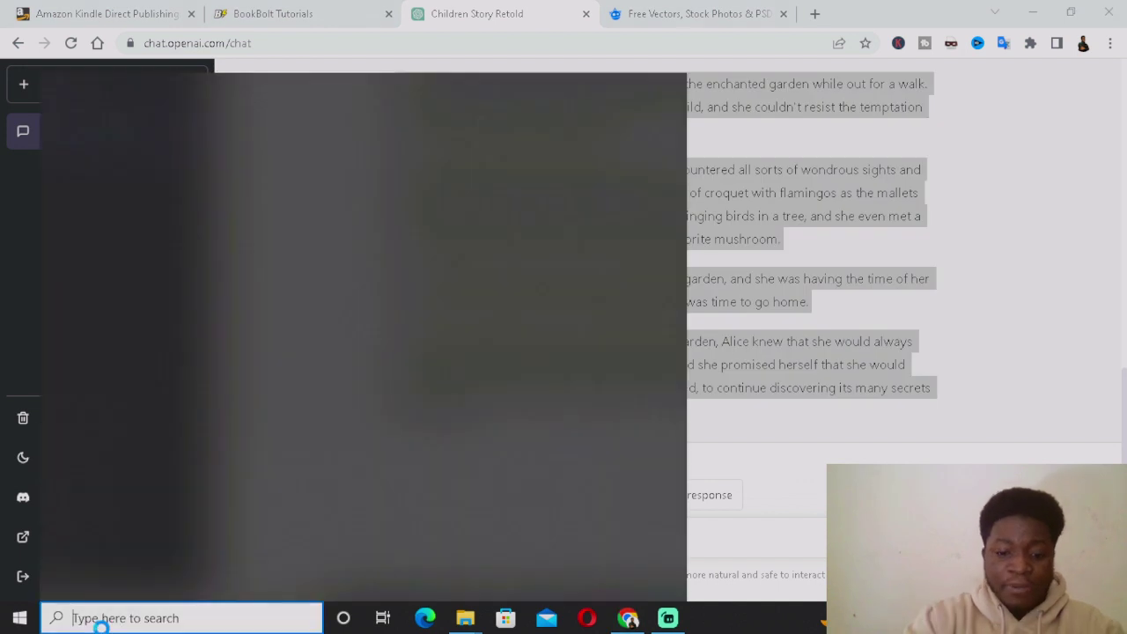
text(note)
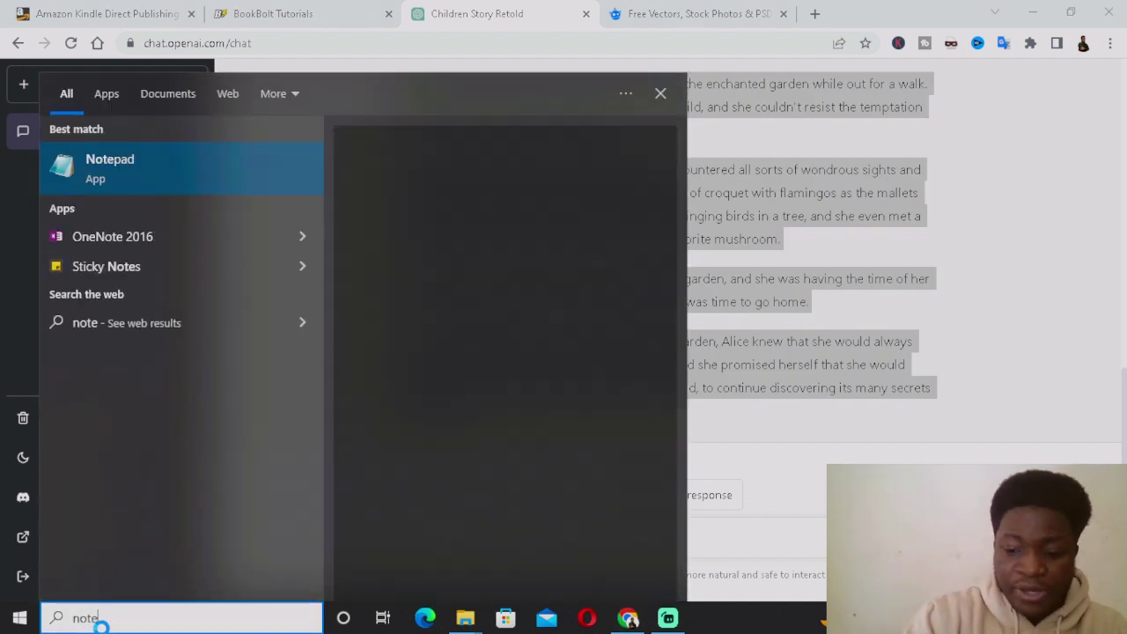
key(Return)
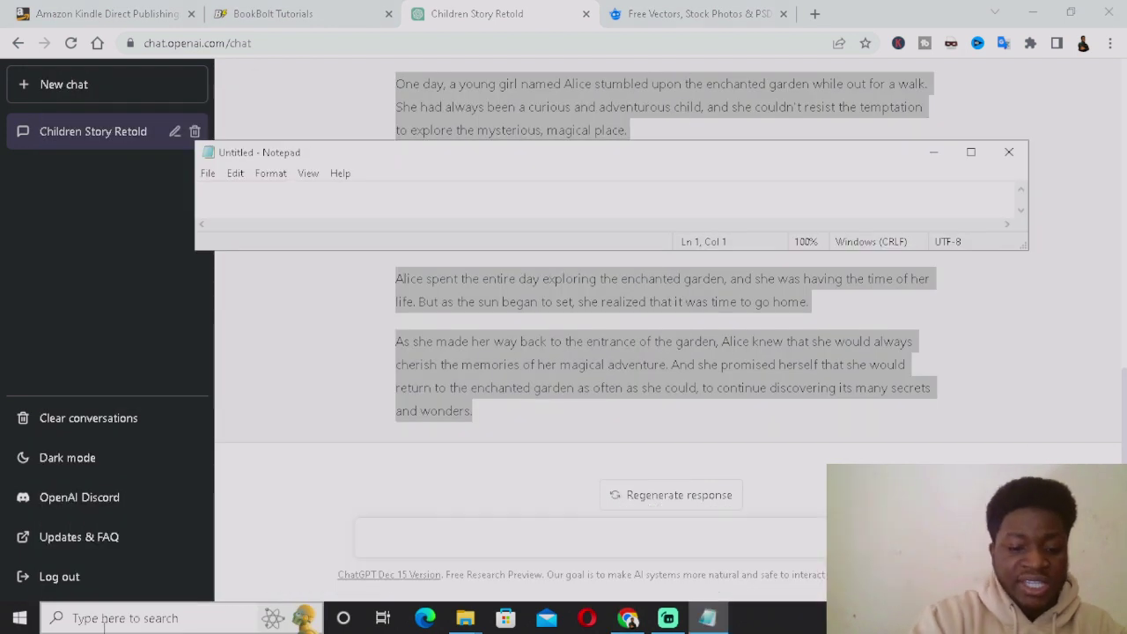
key(ctrl+v)
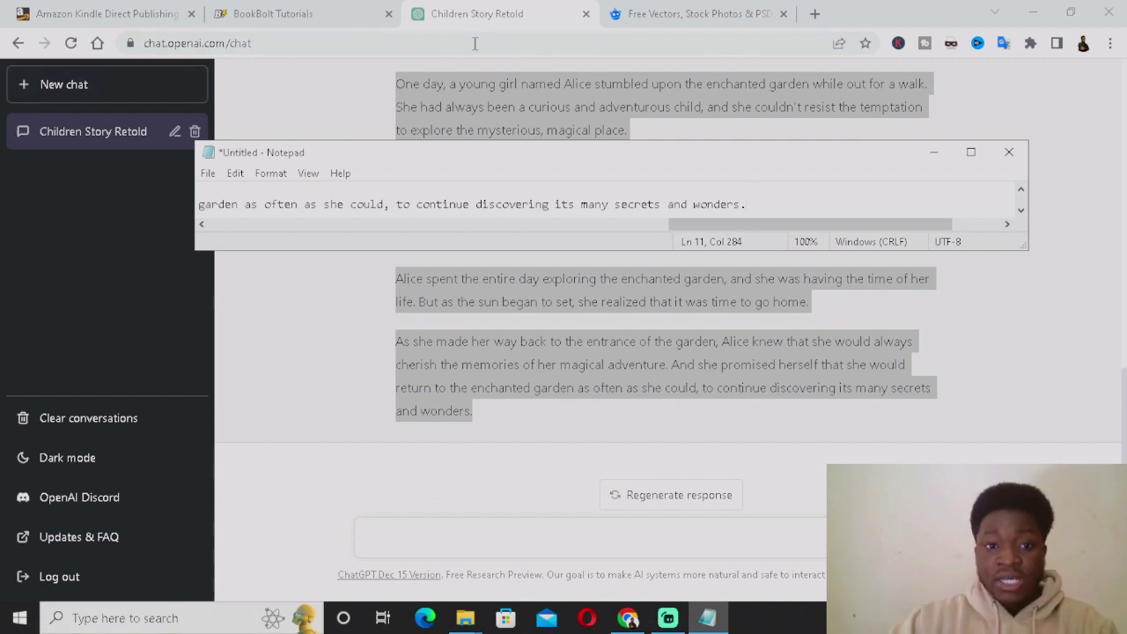
- Save the story as the text file "children book" in the Pictures > important folder and minimize Notepad
key(ctrl+s)
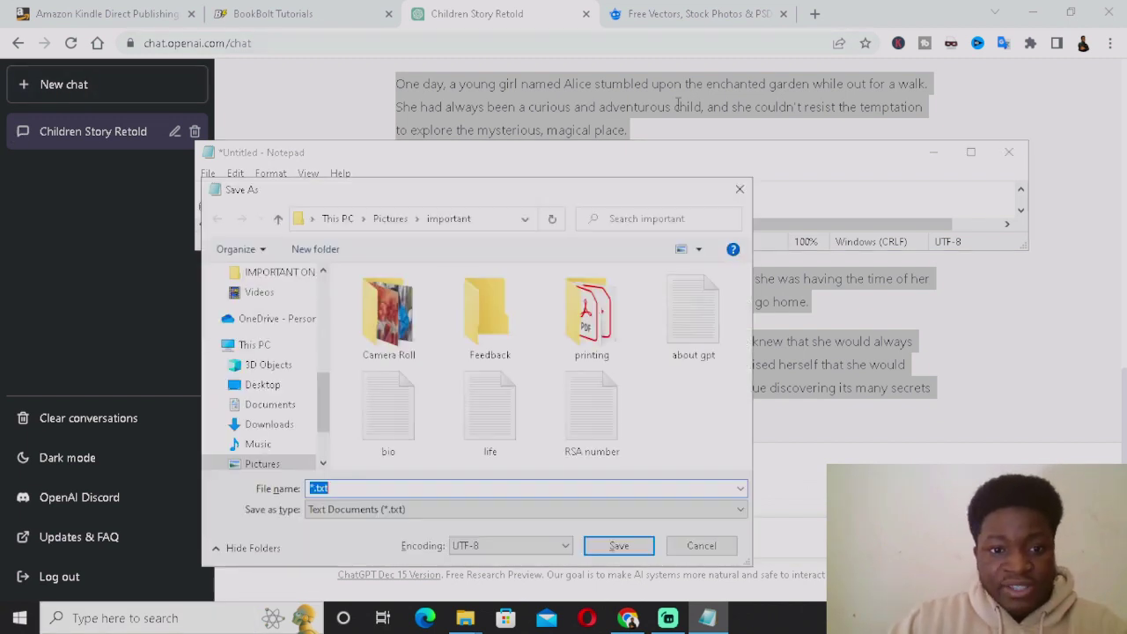
text(chil)
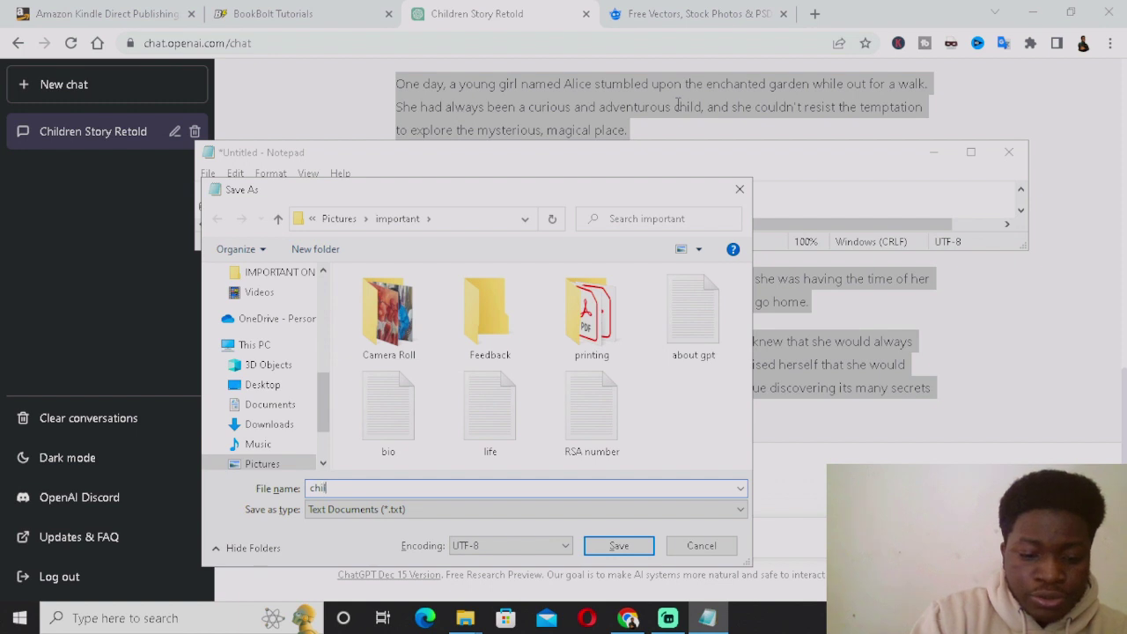
text(dren book)
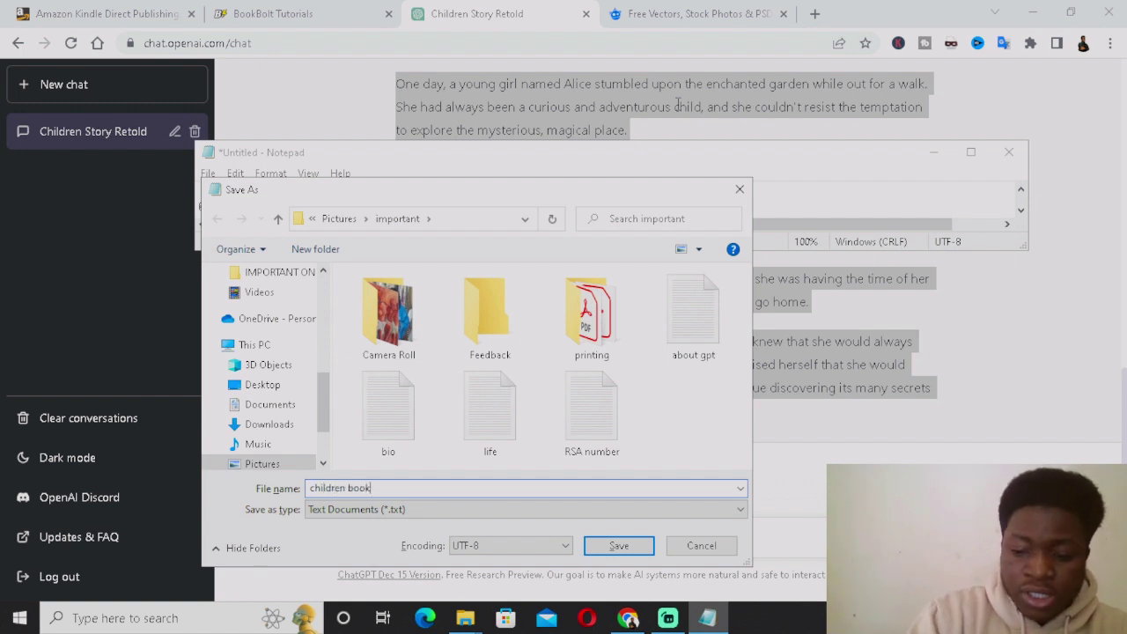
key(Return)
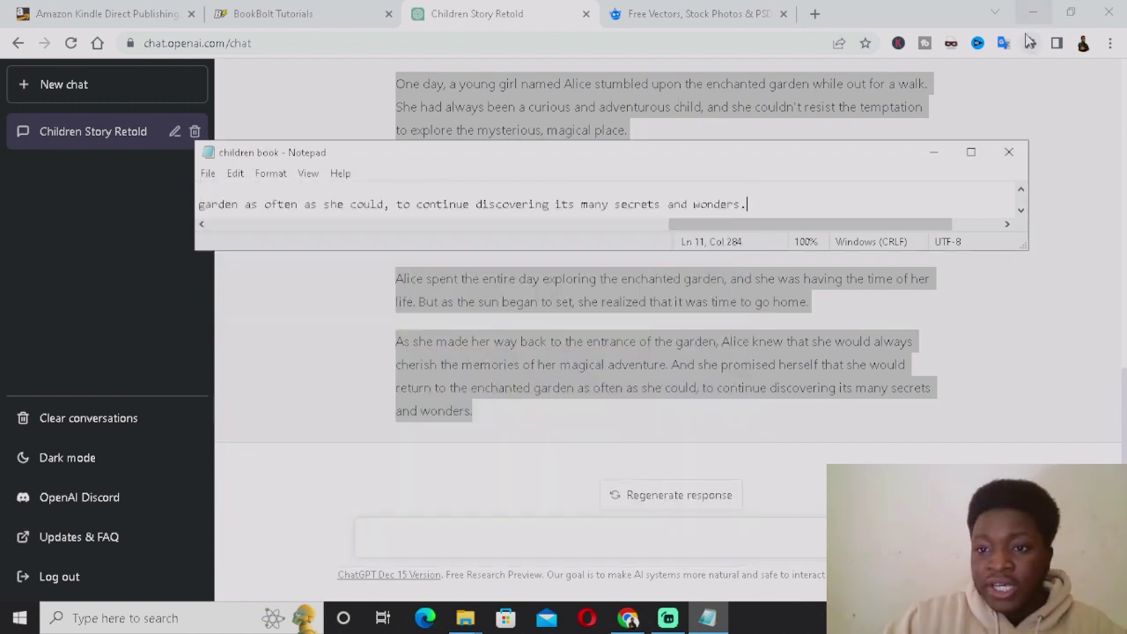
click(707, 618)
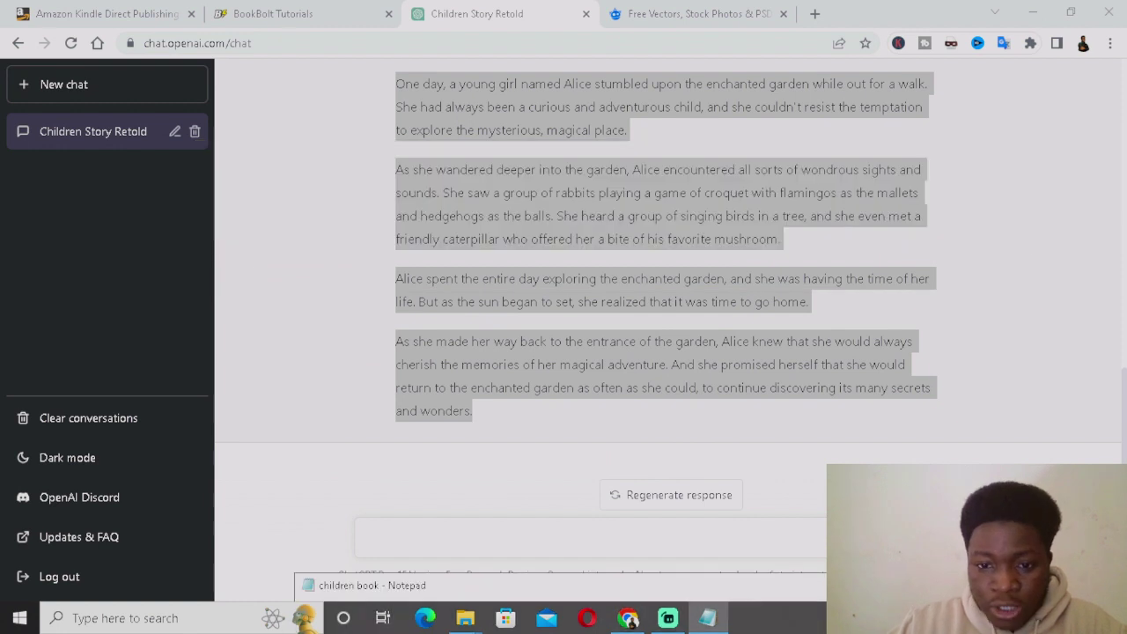
- Switch to the BookBolt site, open BookBolt Studio, and start a new project
click(336, 9)
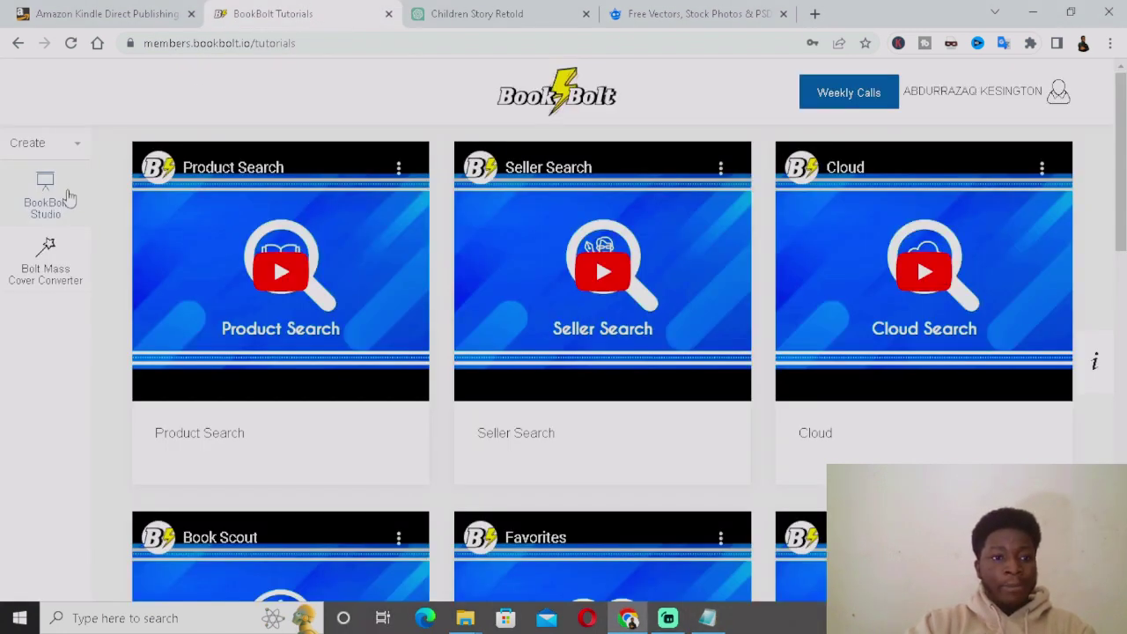
click(52, 146)
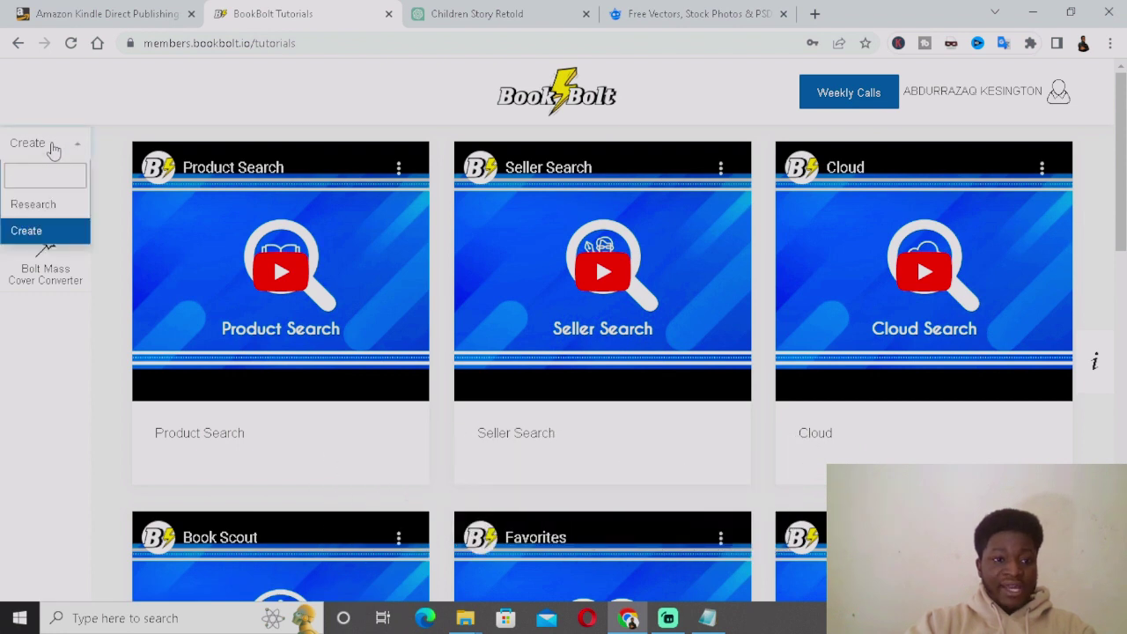
click(53, 150)
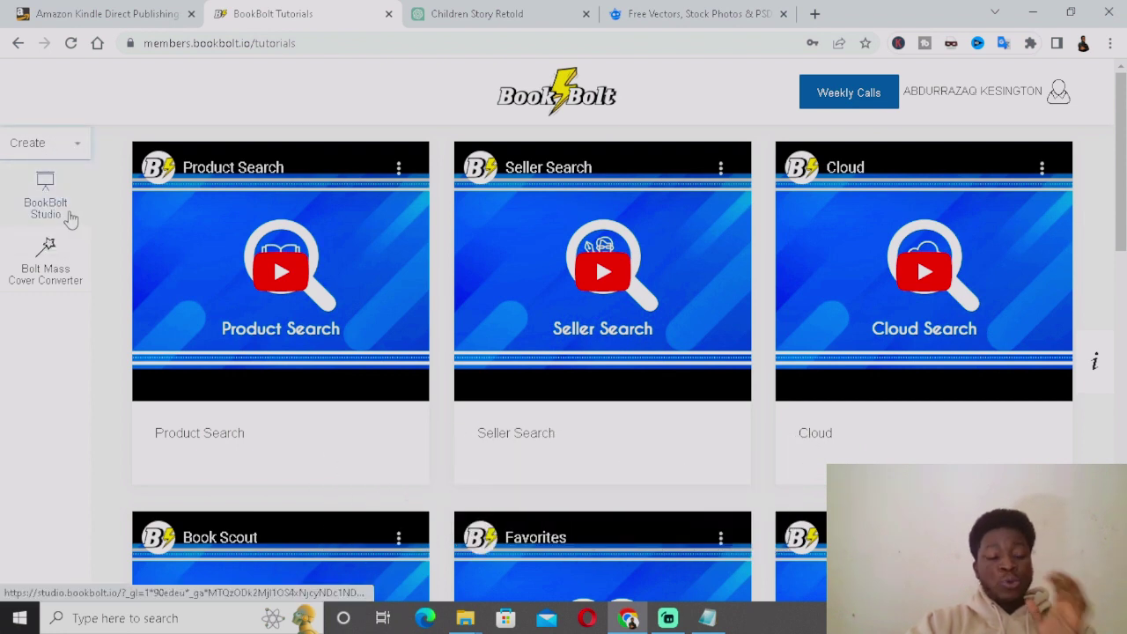
click(69, 210)
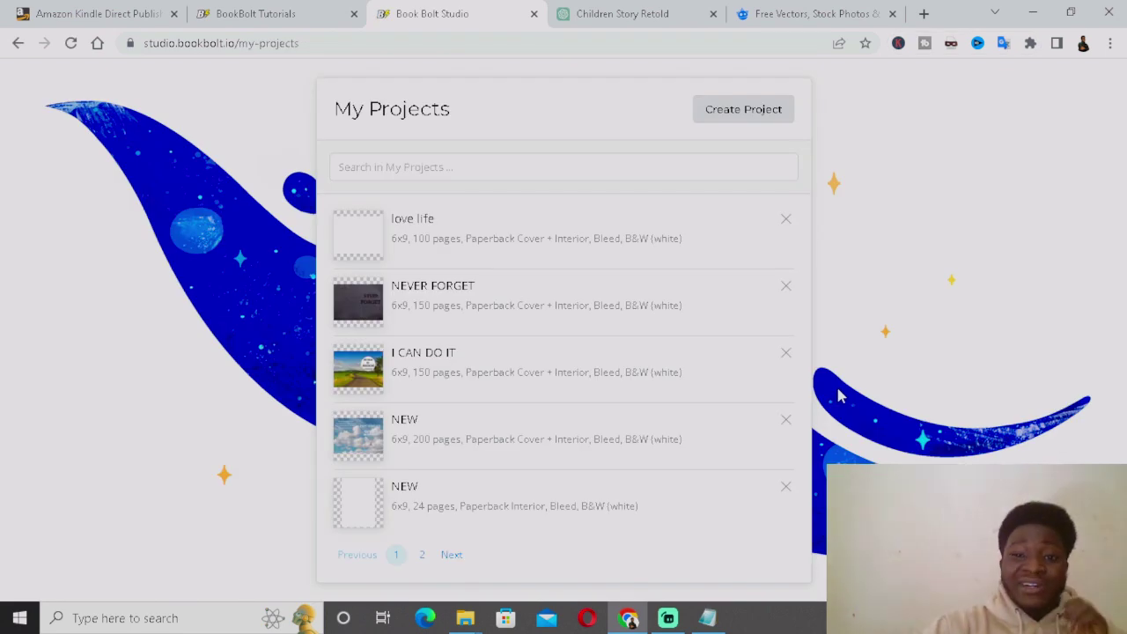
click(705, 113)
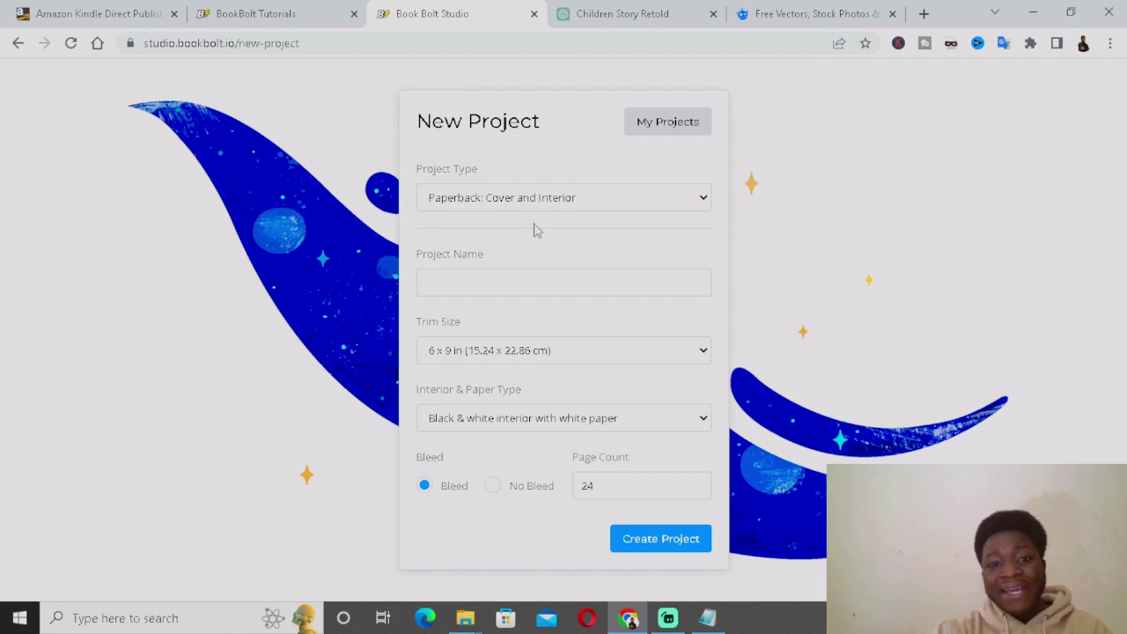
- Name the new paperback project "The enchanted Garden"
click(527, 276)
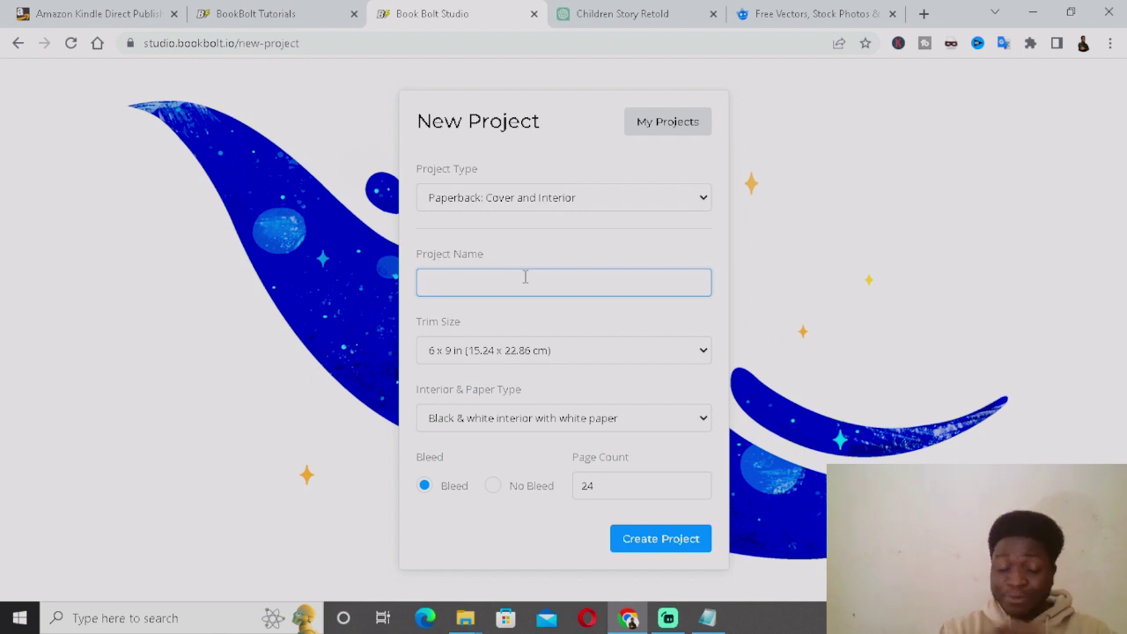
text(t)
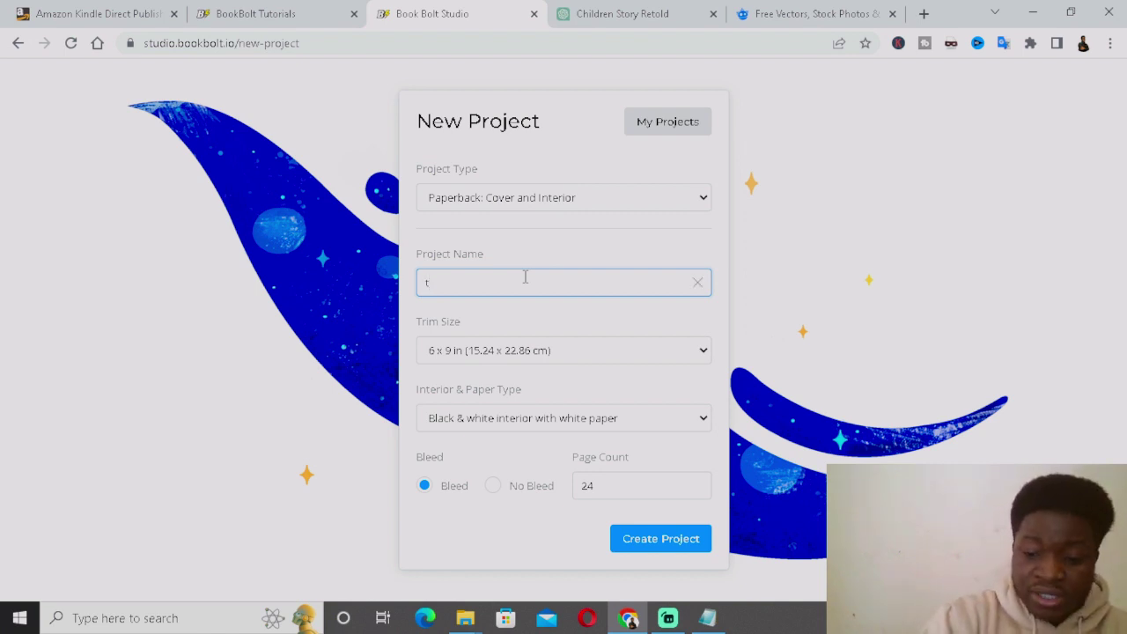
text(he end)
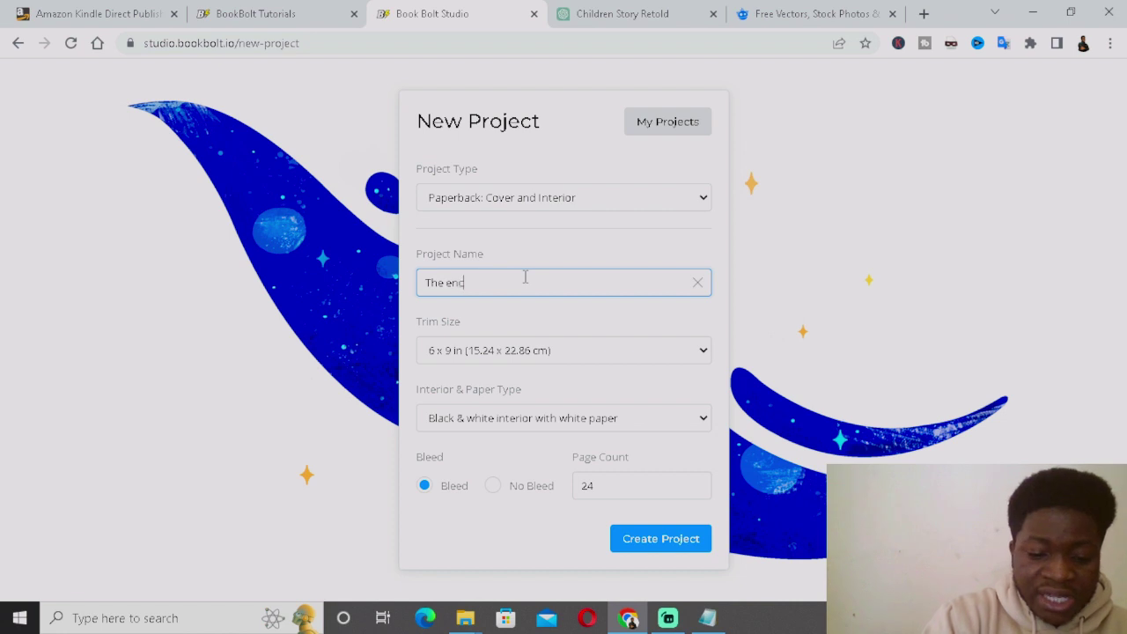
text(hanted Gar)
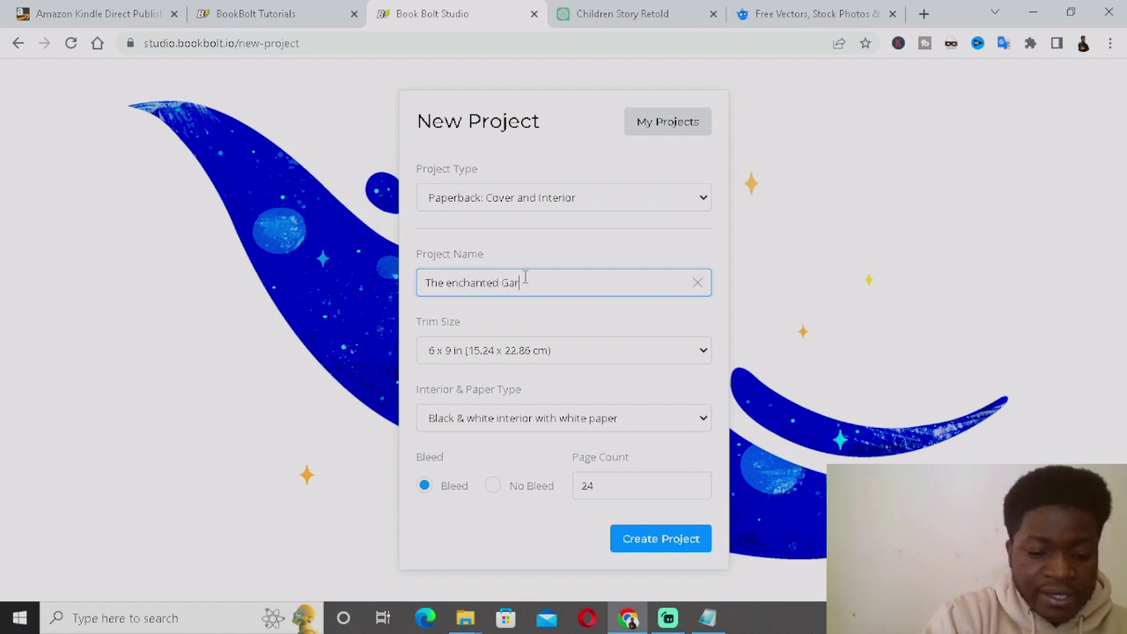
text(den)
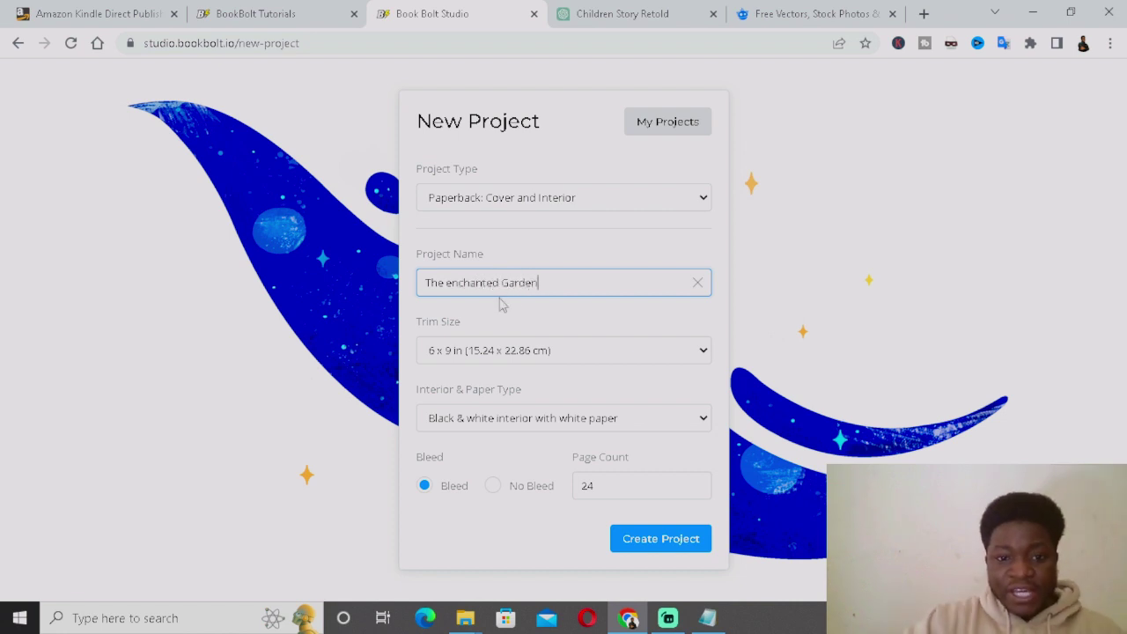
- Set the trim size to 8.5 x 11 in (21.59 x 27.94 cm) and create the project
click(533, 353)
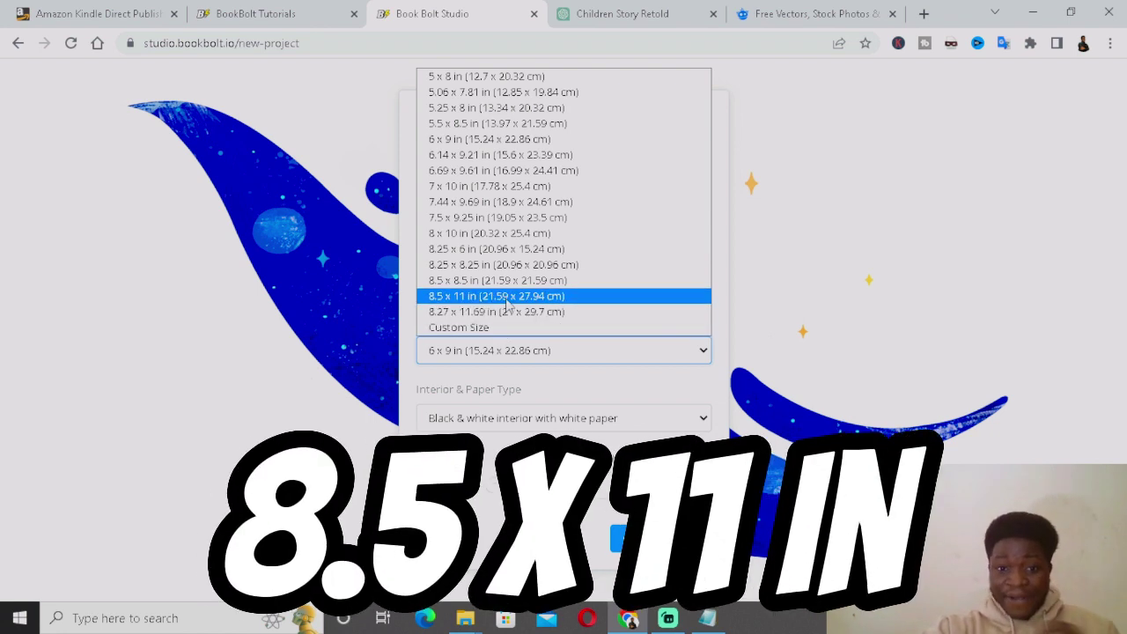
click(508, 297)
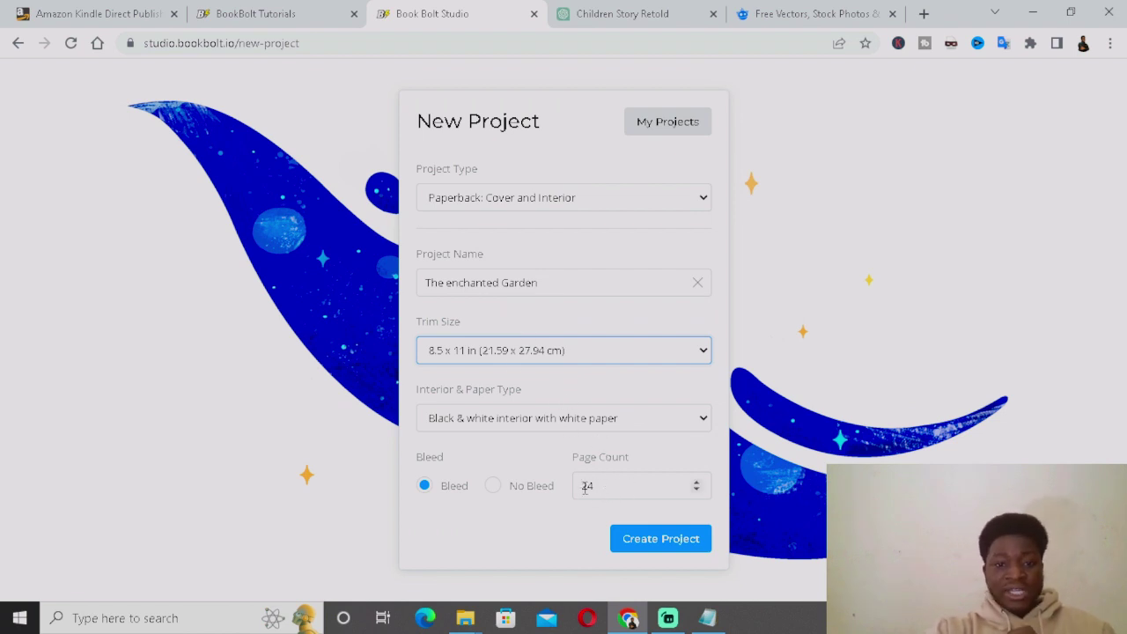
click(656, 542)
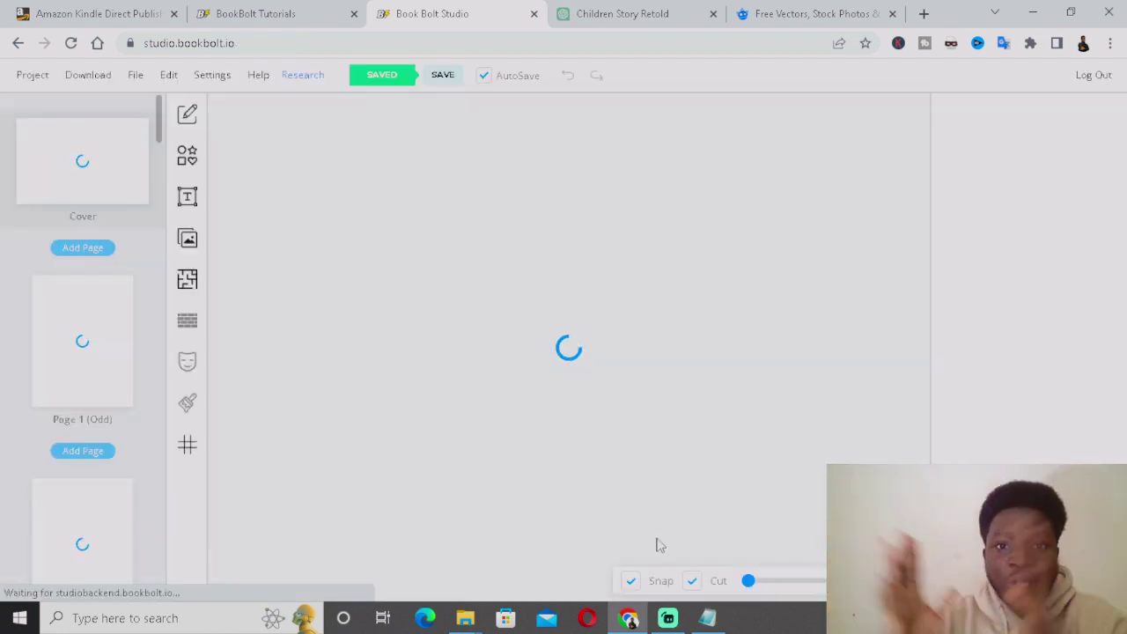
- Switch to the ChatGPT chat and reread "The Enchanted Garden" story to judge what cover artwork suits it
click(607, 12)
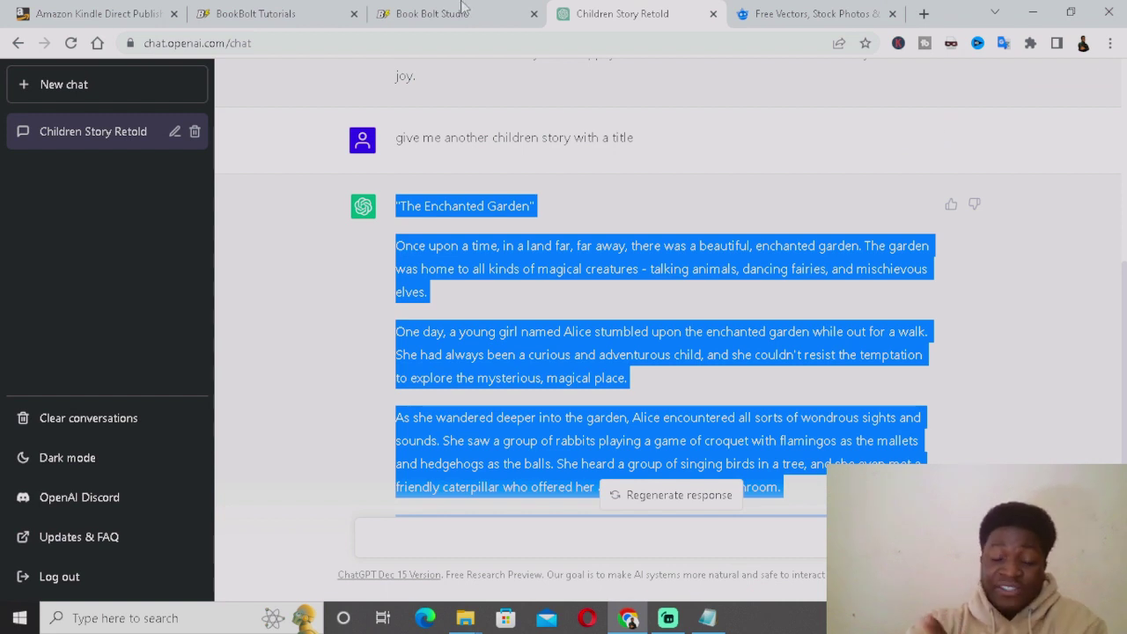
click(463, 11)
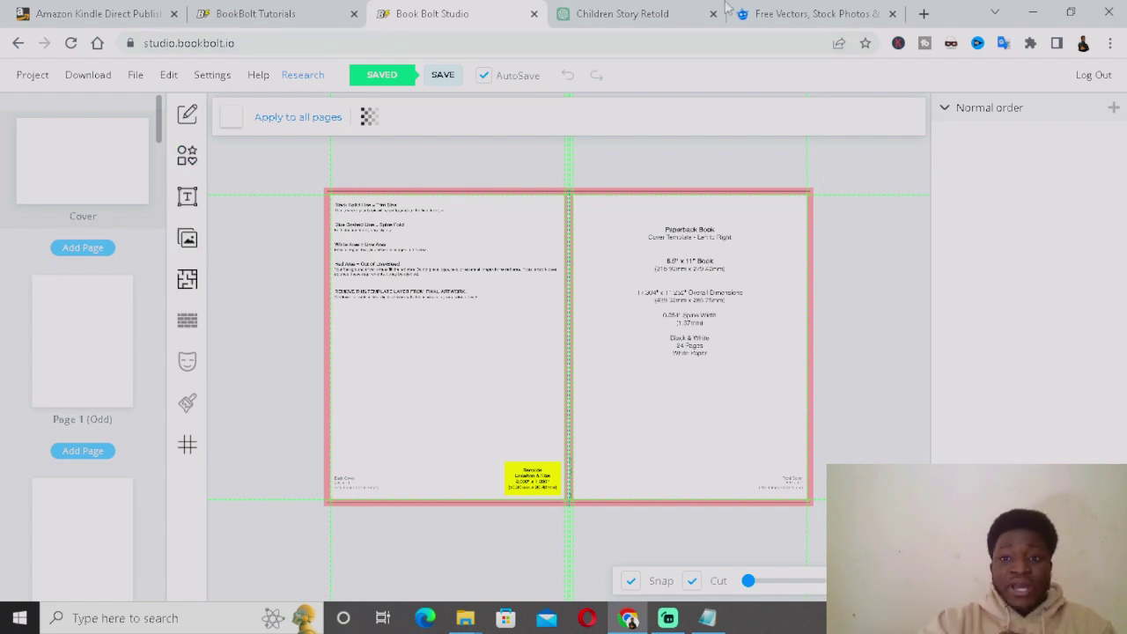
click(811, 11)
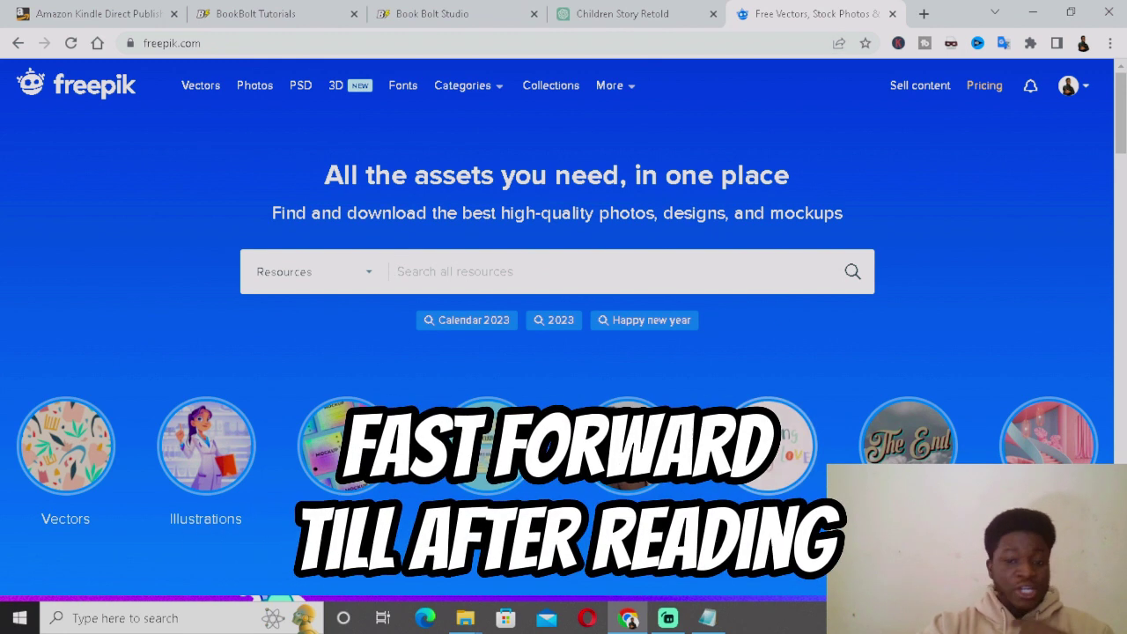
click(622, 13)
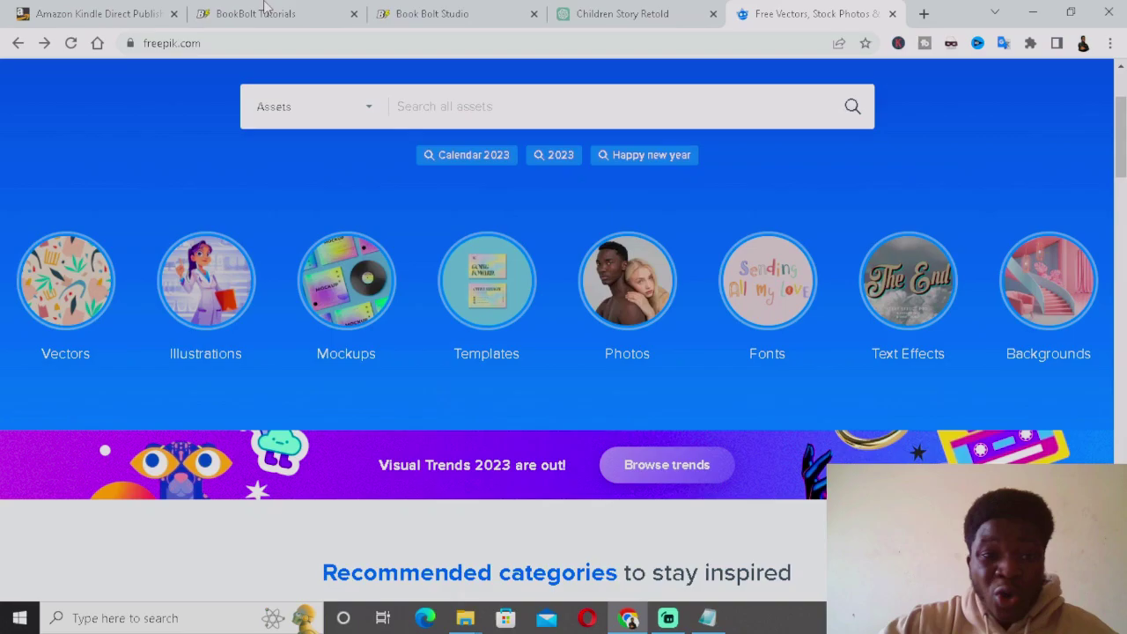
- On Freepik, search all assets for "cartoon background"
scroll(485, 201, up, 2)
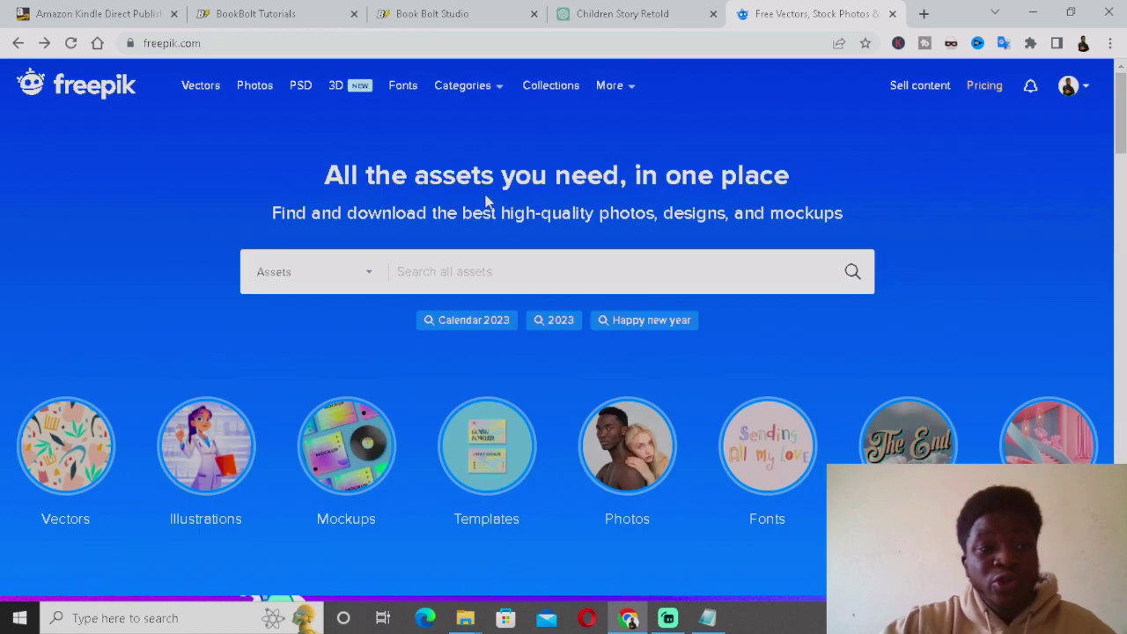
click(507, 275)
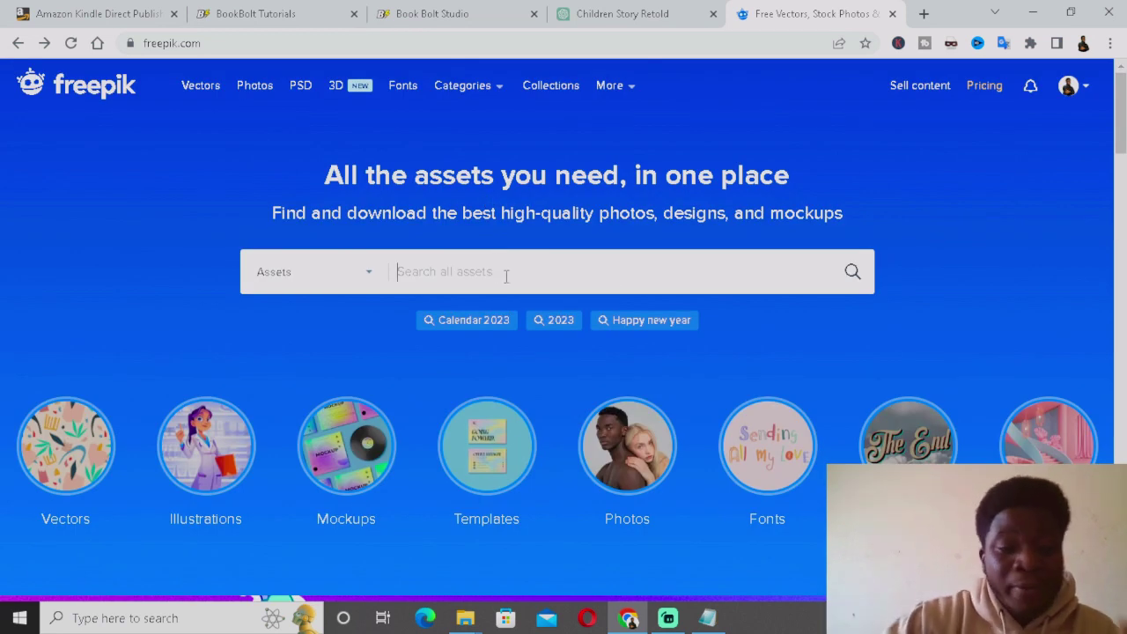
text(carto)
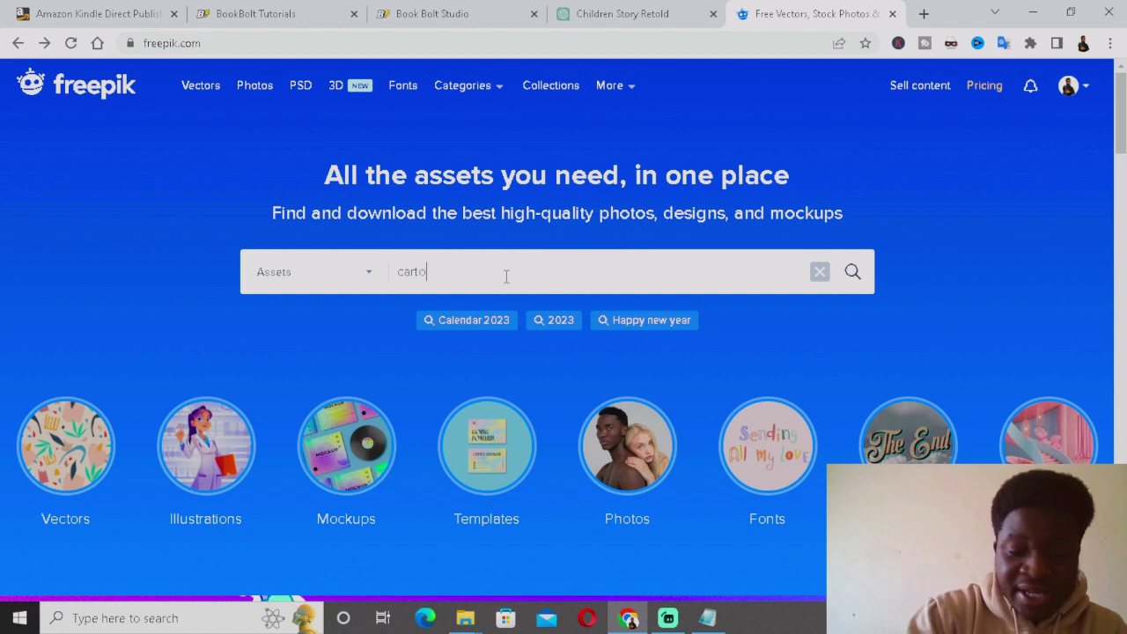
text(on backgro)
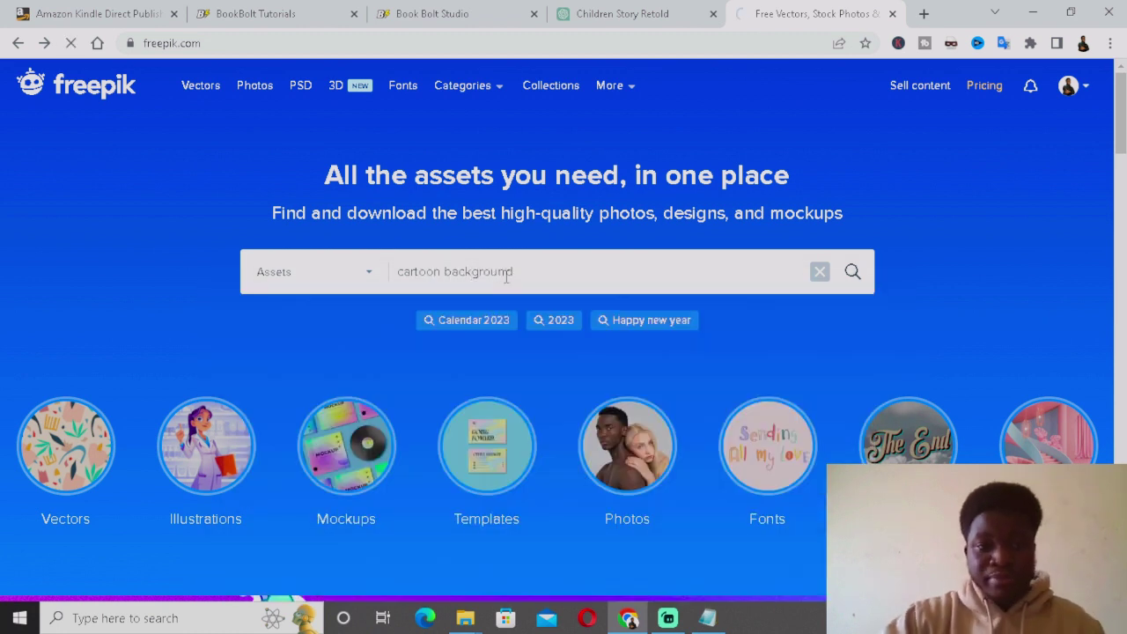
text(und)
- Pick the free vector with the jungle scene above three small animal and garden scenes, and download it under the attribution-required licence
scroll(937, 304, down, 4)
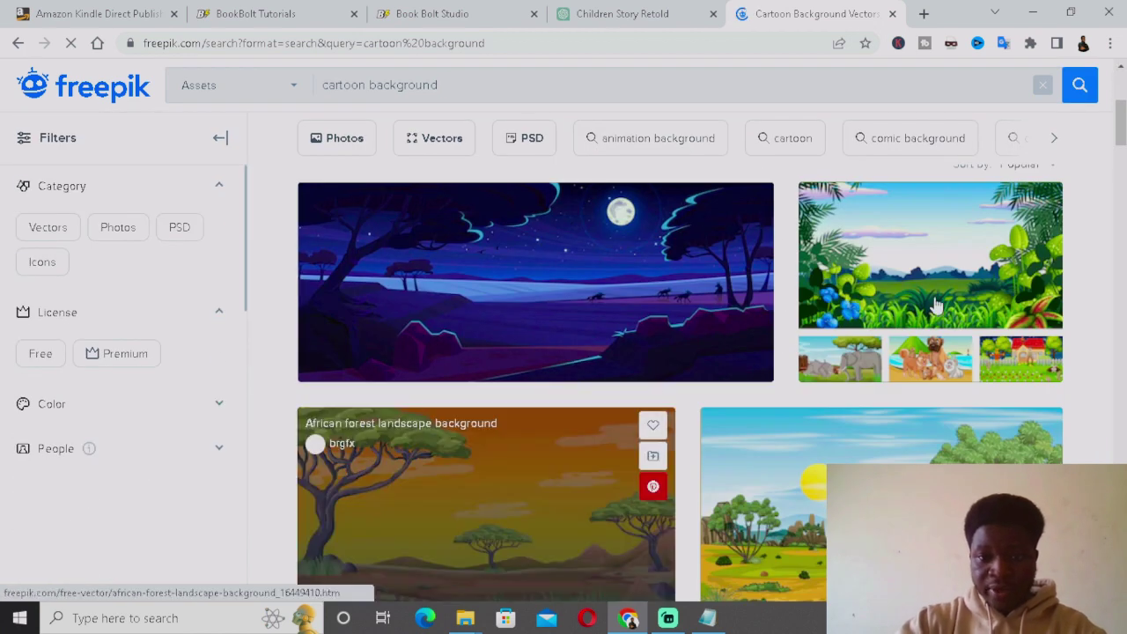
scroll(959, 382, down, 2)
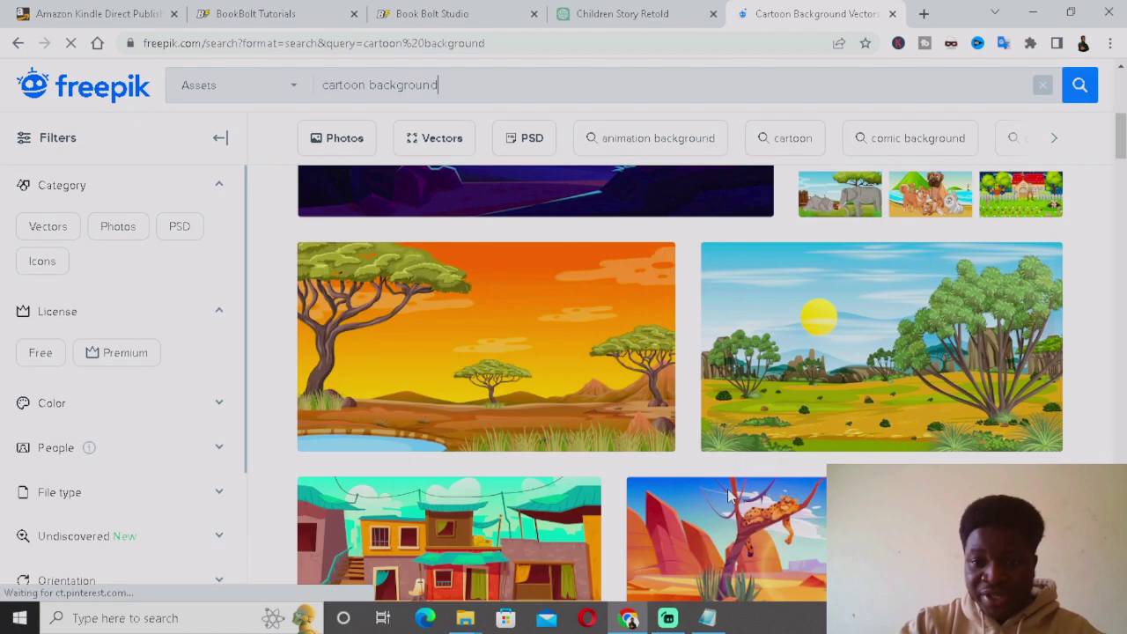
scroll(775, 473, down, 2)
scroll(757, 473, down, 3)
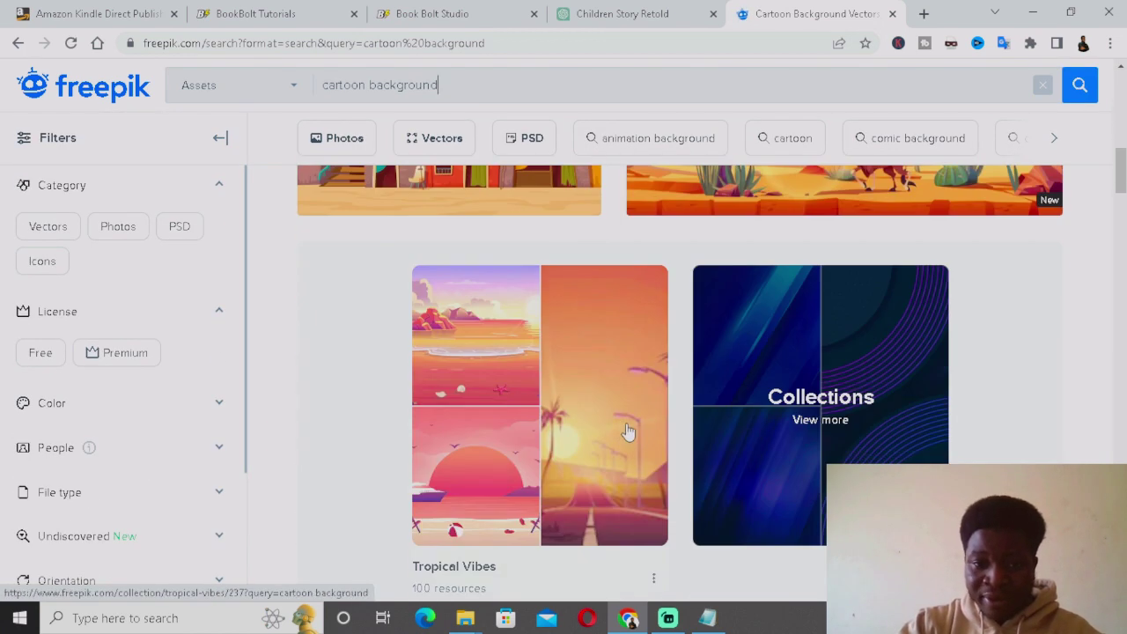
scroll(890, 352, up, 5)
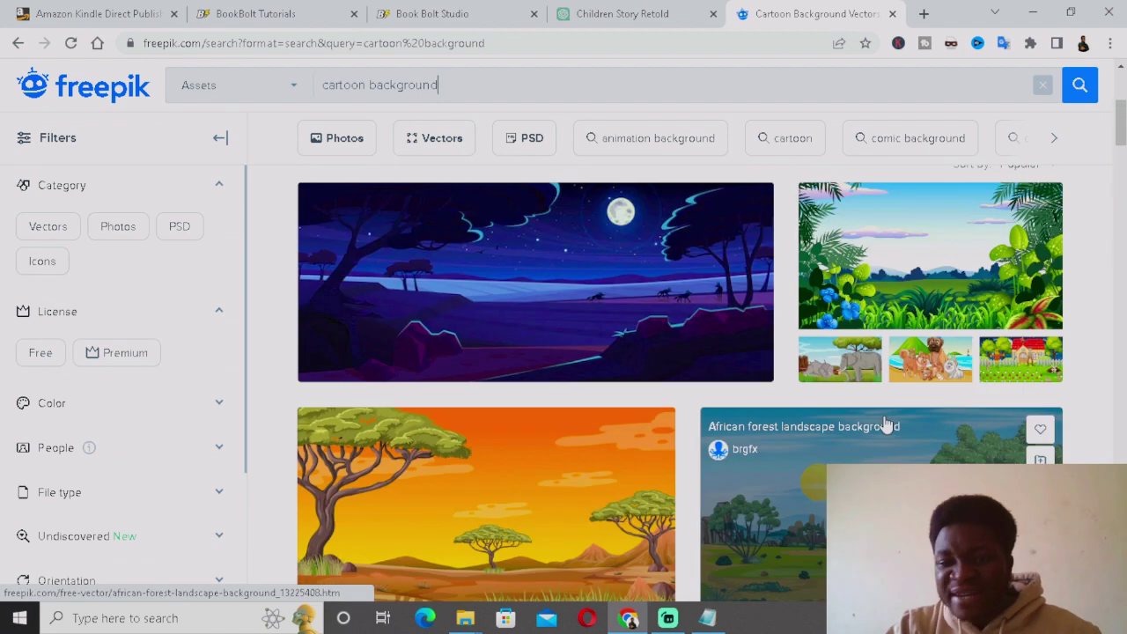
click(967, 263)
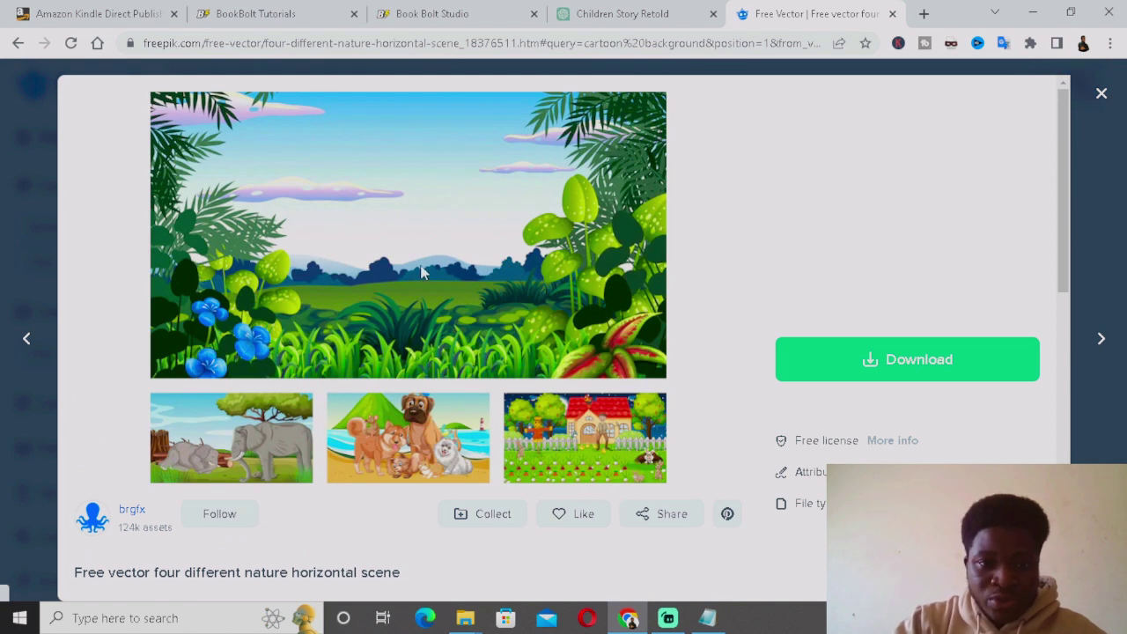
click(926, 361)
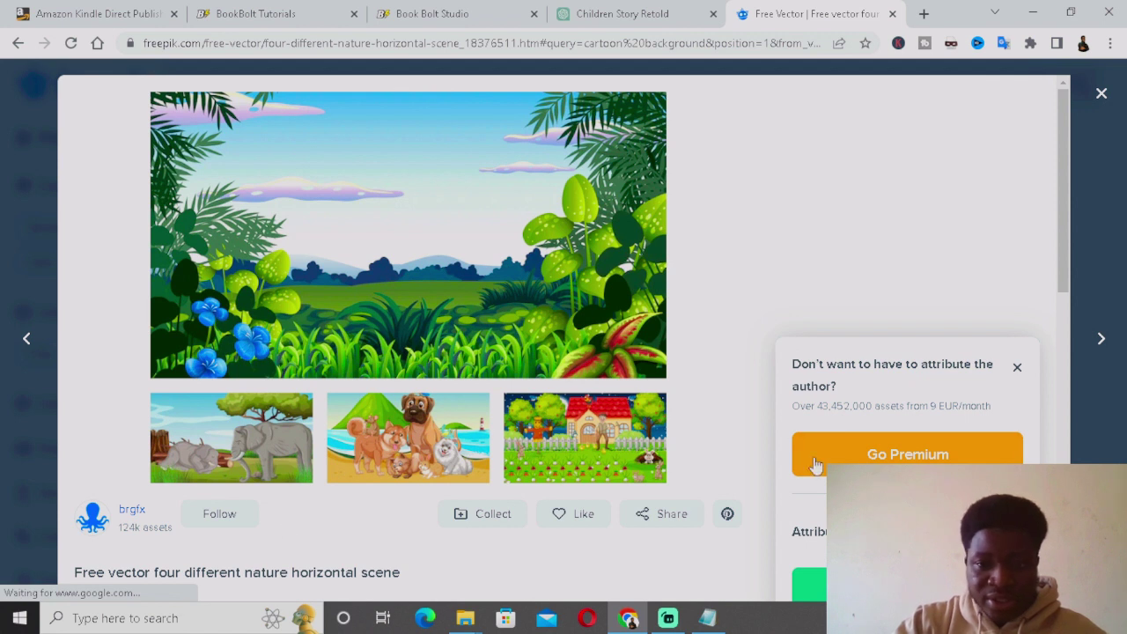
scroll(818, 466, down, 2)
click(1005, 424)
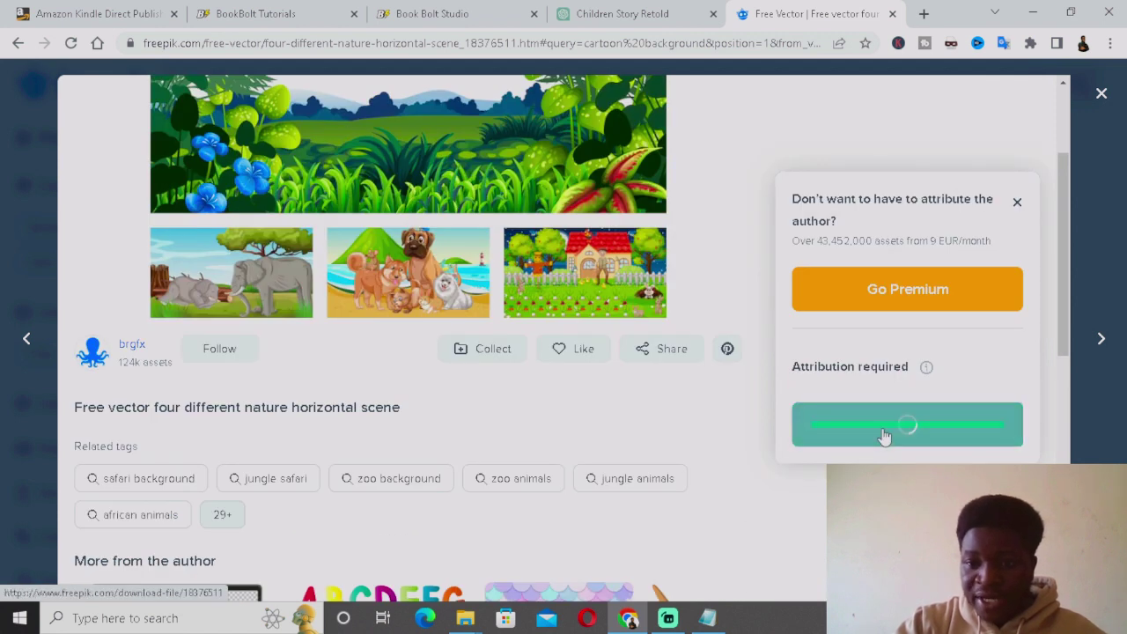
scroll(964, 405, down, 2)
click(958, 379)
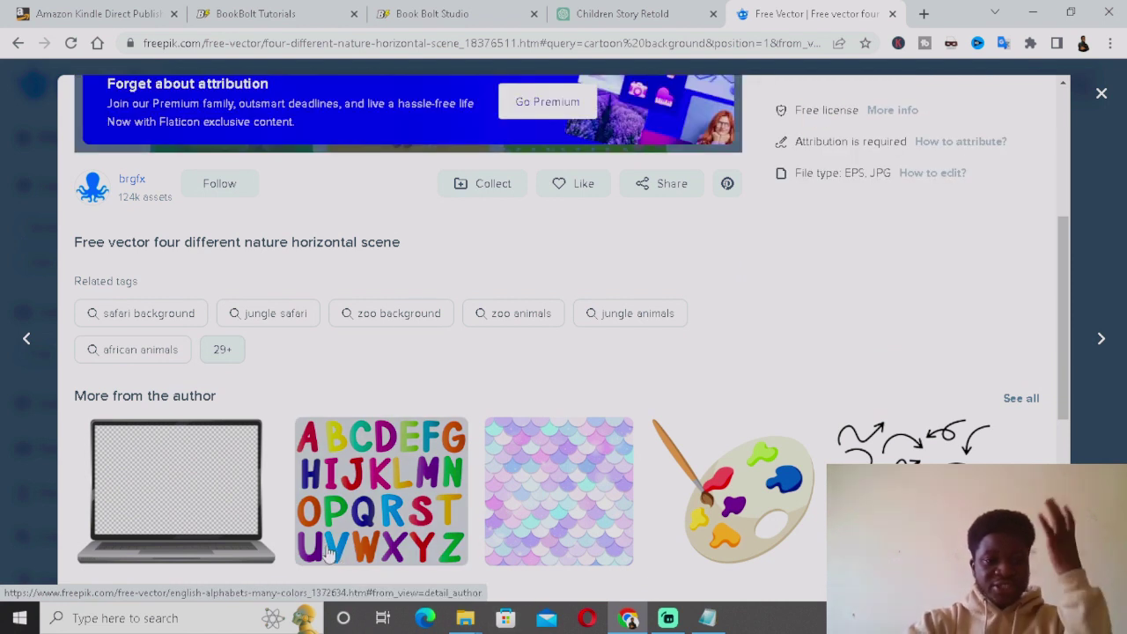
- Switch back to Book Bolt Studio and upload the image 18376511_uuu6_u6q1_210505 from Downloads onto the cover
click(473, 11)
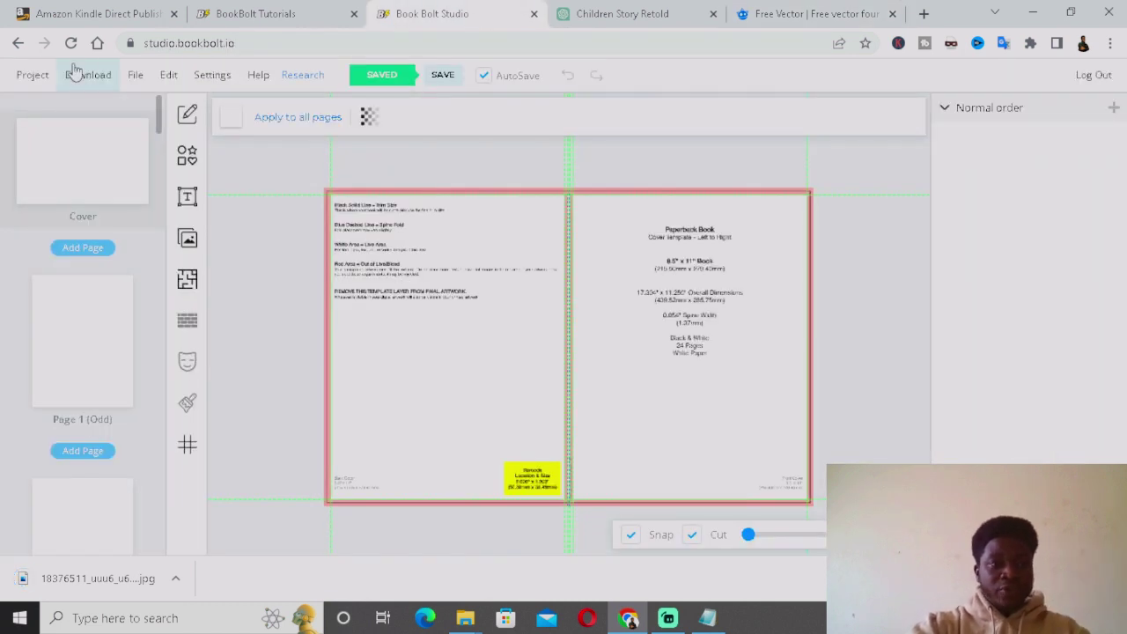
click(189, 240)
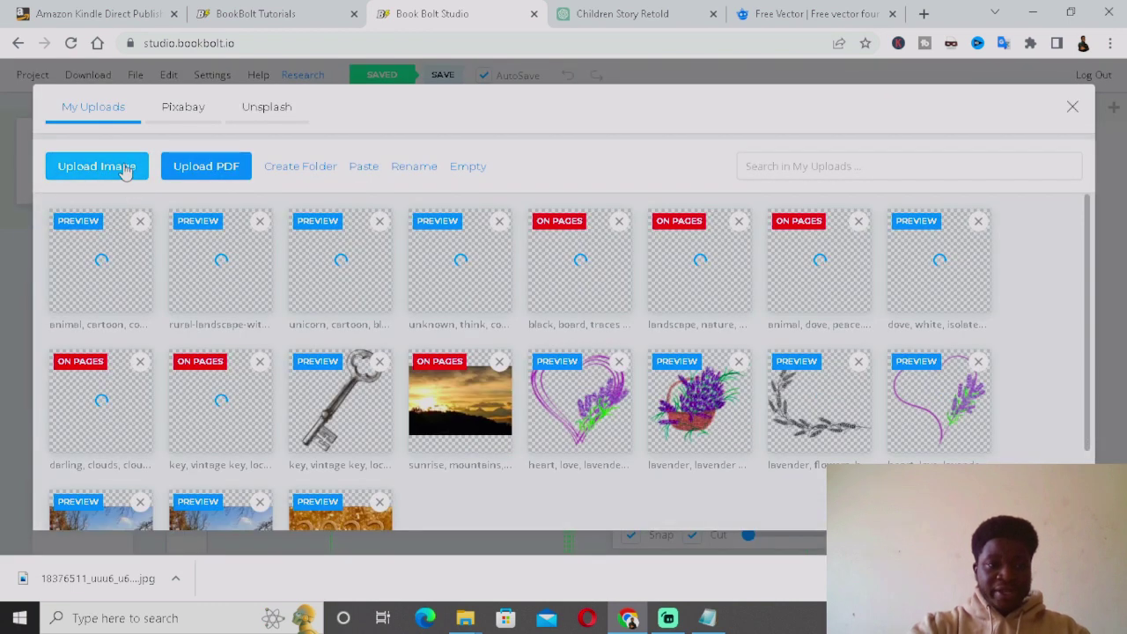
click(125, 169)
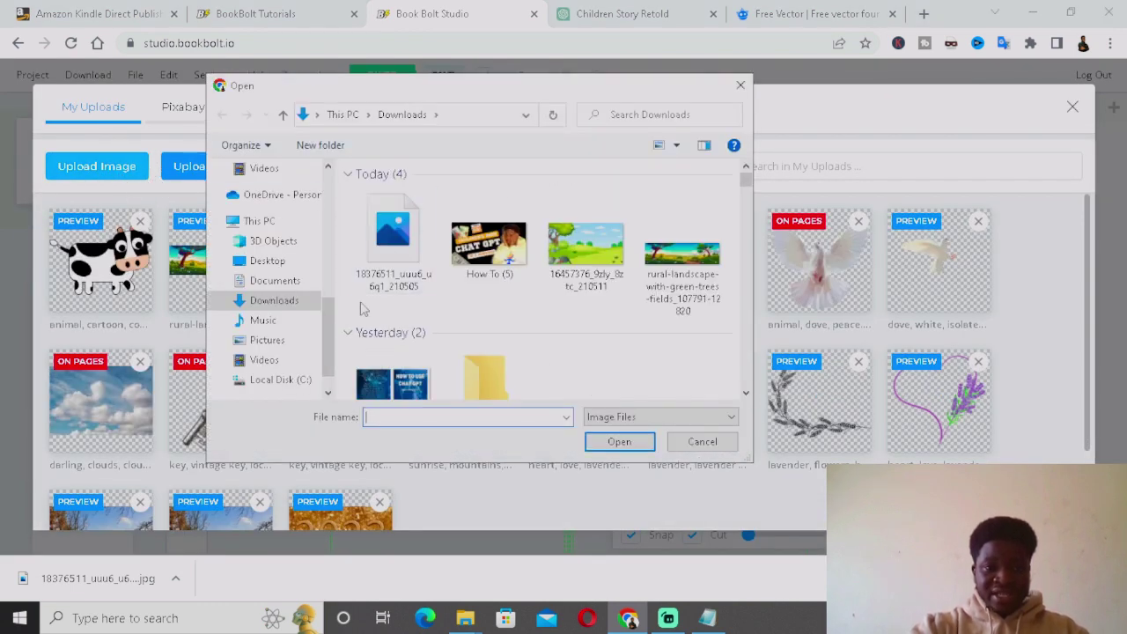
click(375, 262)
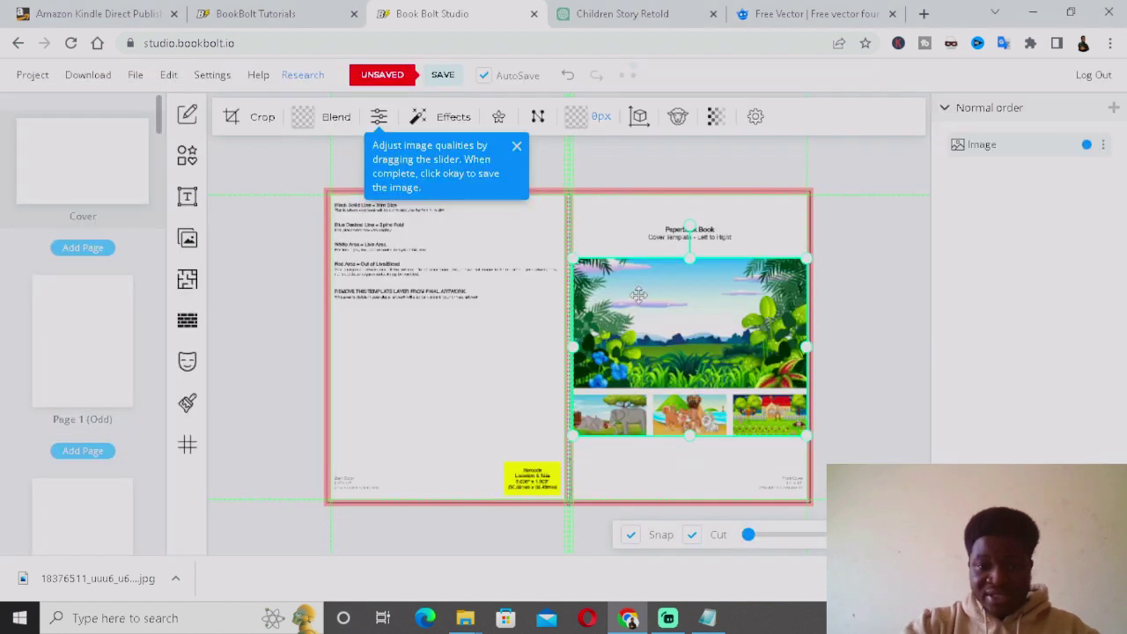
- Enlarge the jungle image across the whole cover and crop off its lower strip of three small scenes
drag(572, 253, 236, 94)
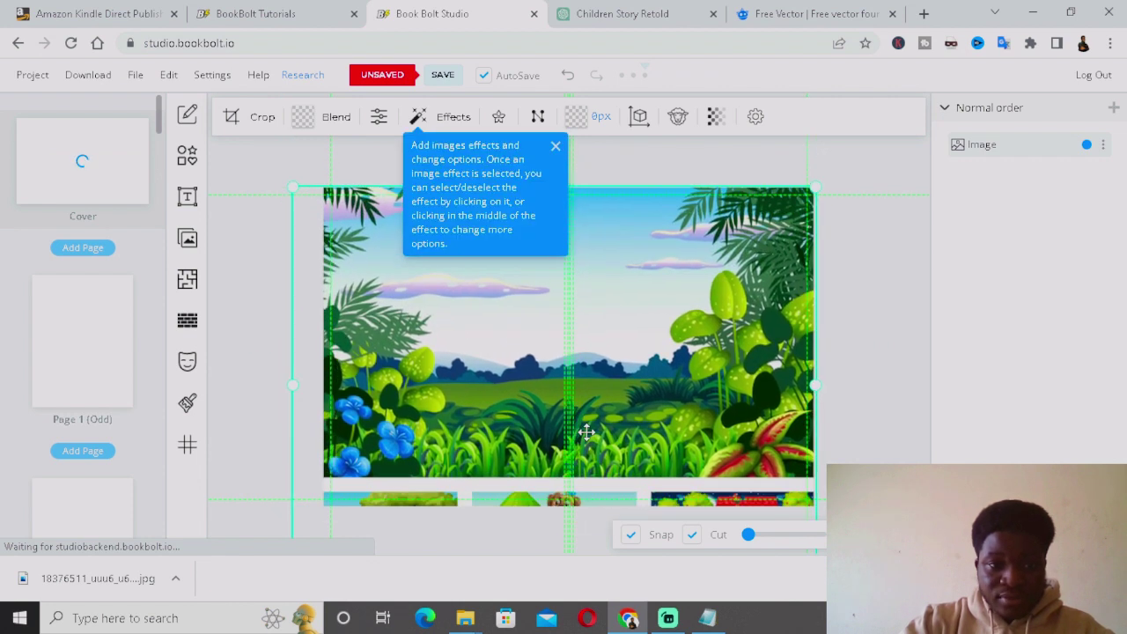
drag(293, 186, 280, 178)
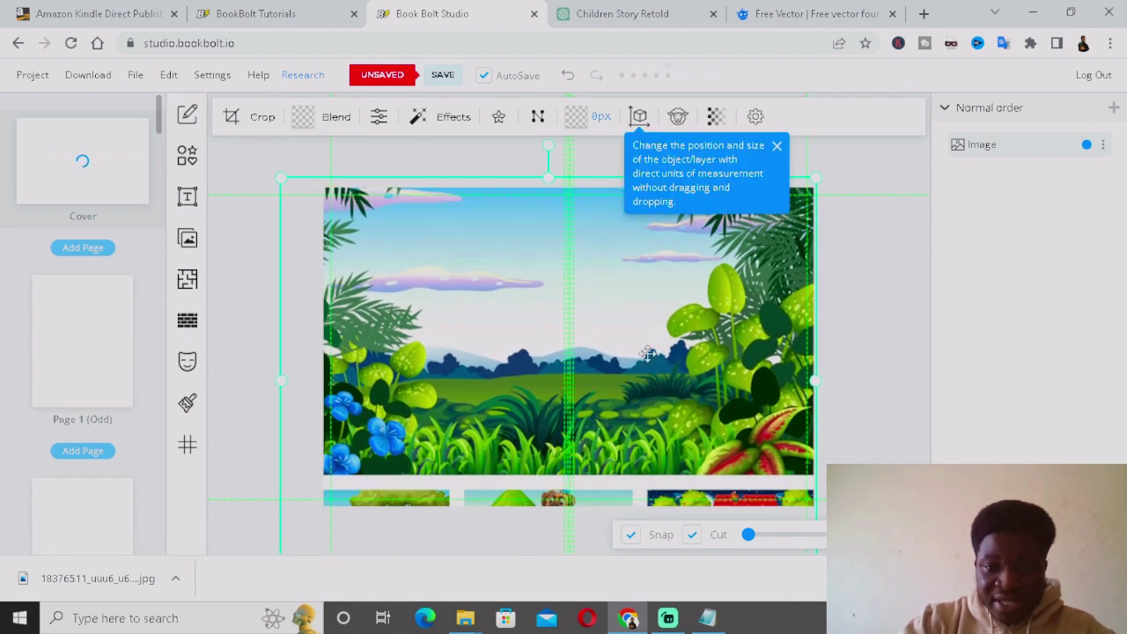
click(258, 118)
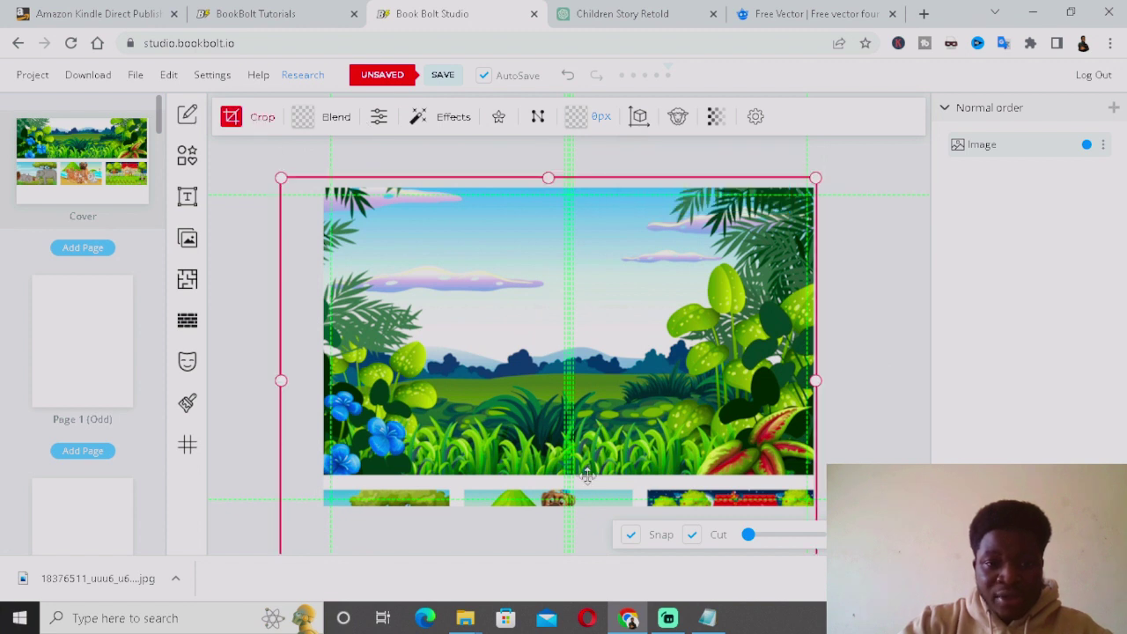
drag(559, 539, 559, 460)
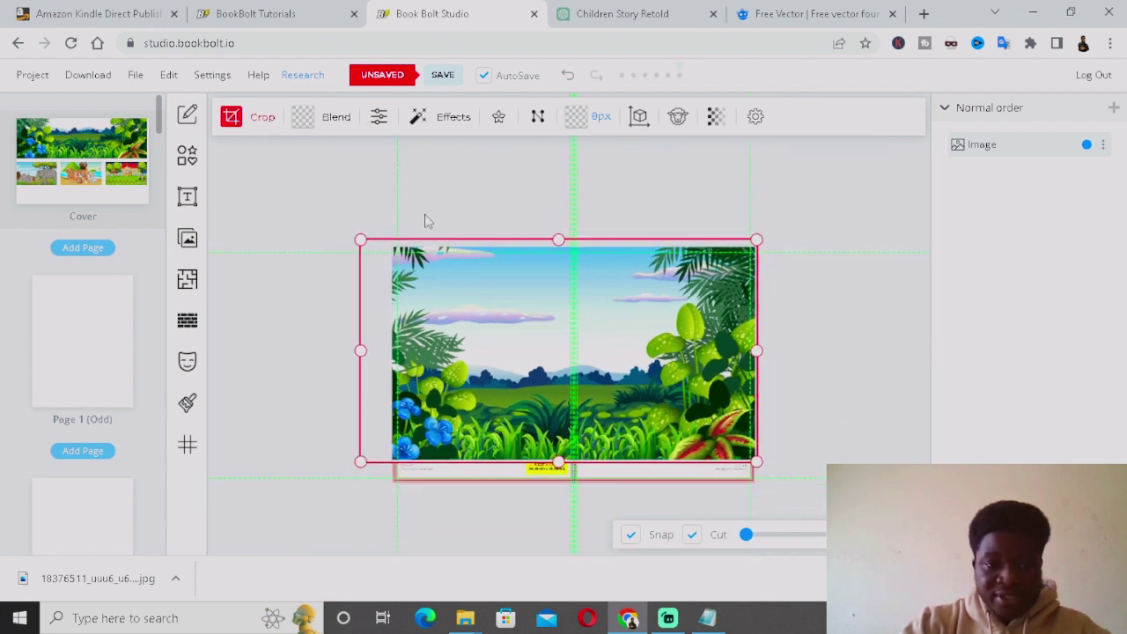
click(257, 124)
- Reposition and enlarge the cropped jungle image so it fills both the back and front cover past the bleed edges
drag(520, 347, 546, 380)
drag(385, 282, 344, 247)
mouse_move(555, 356)
mouse_down()
mouse_move(567, 343)
mouse_move(568, 359)
mouse_up()
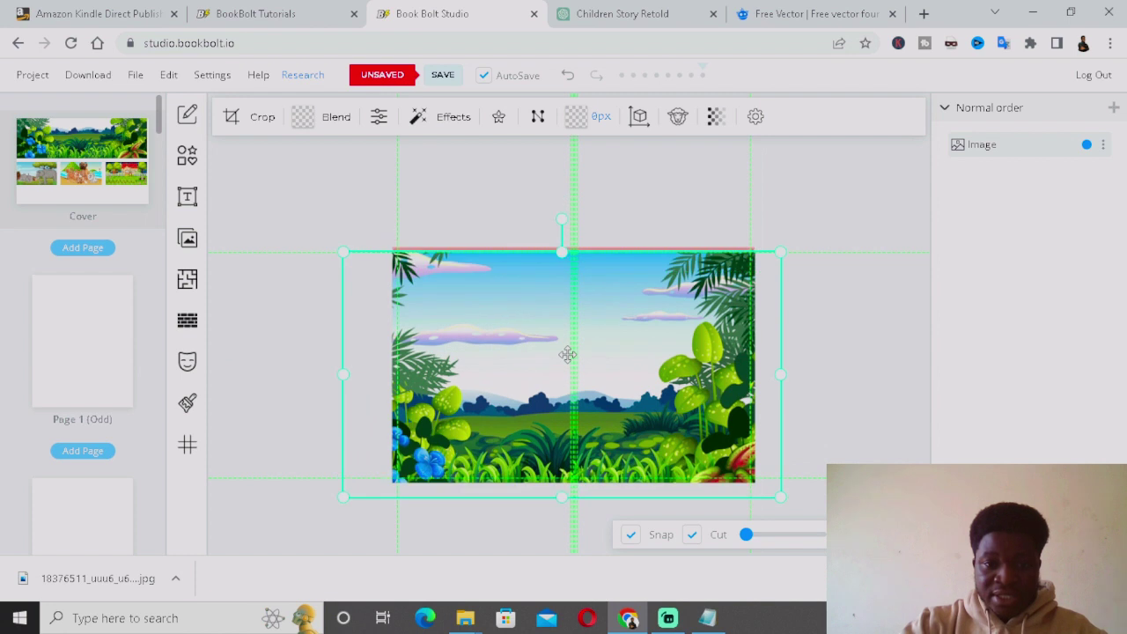
drag(346, 253, 323, 227)
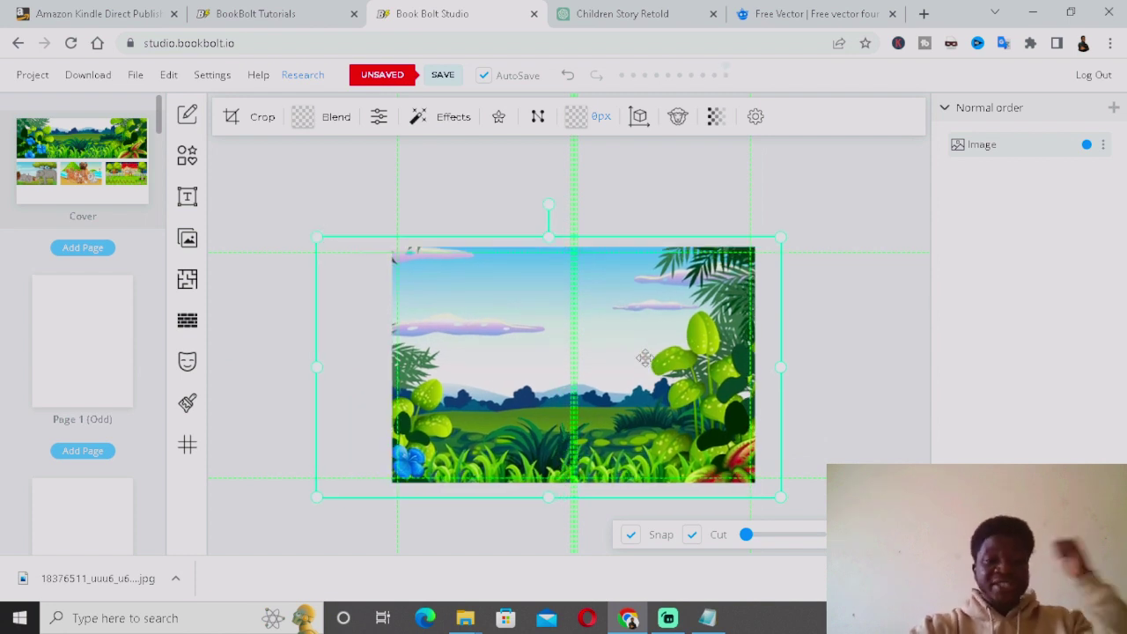
drag(644, 356, 657, 353)
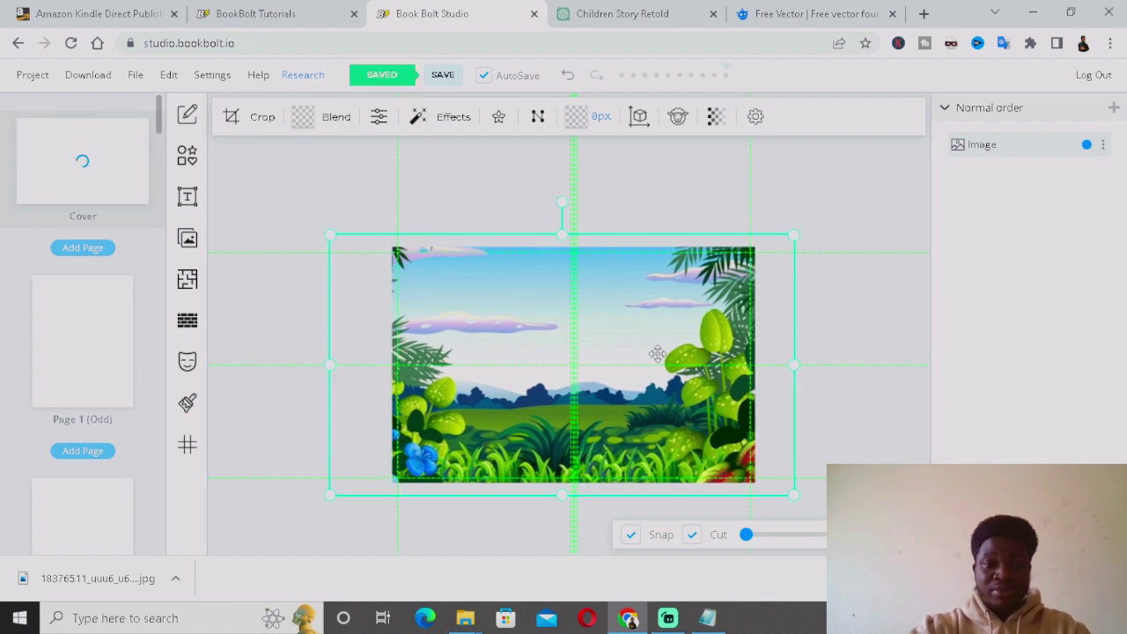
- Search Pixabay for "cartoon girl", add the running girl in the red hood, and place her at reduced size low on the front cover
click(885, 317)
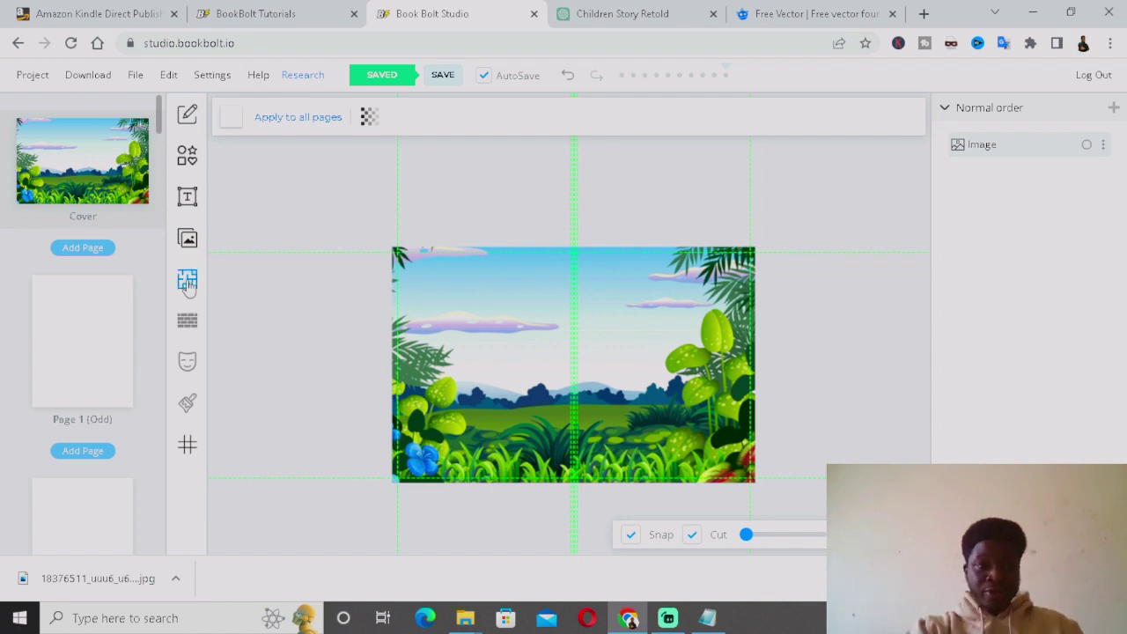
click(188, 243)
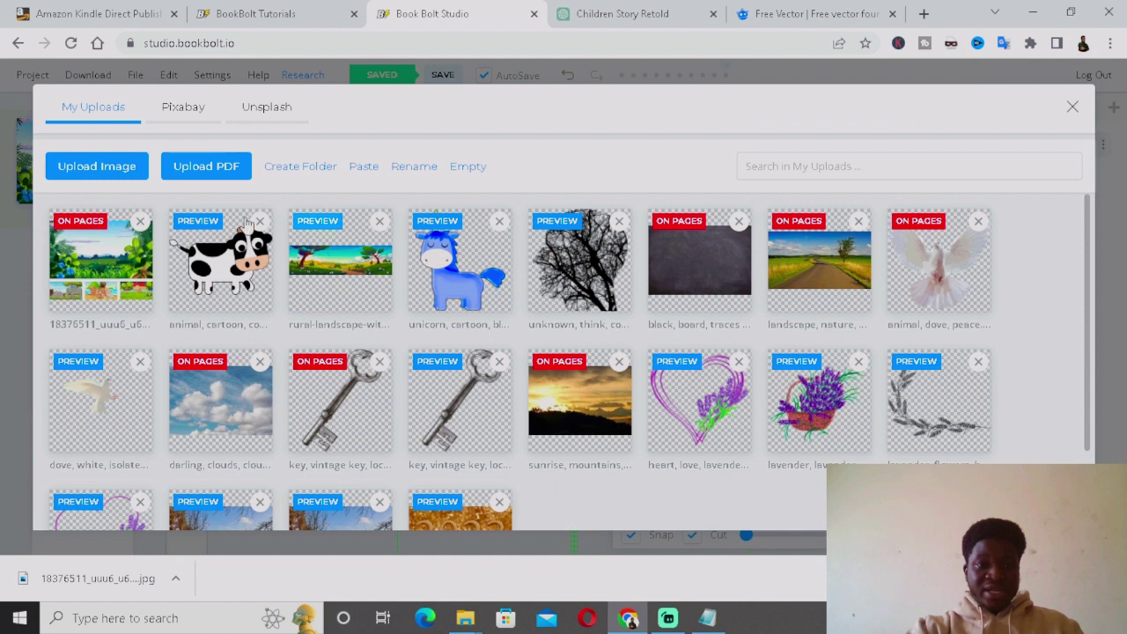
click(183, 112)
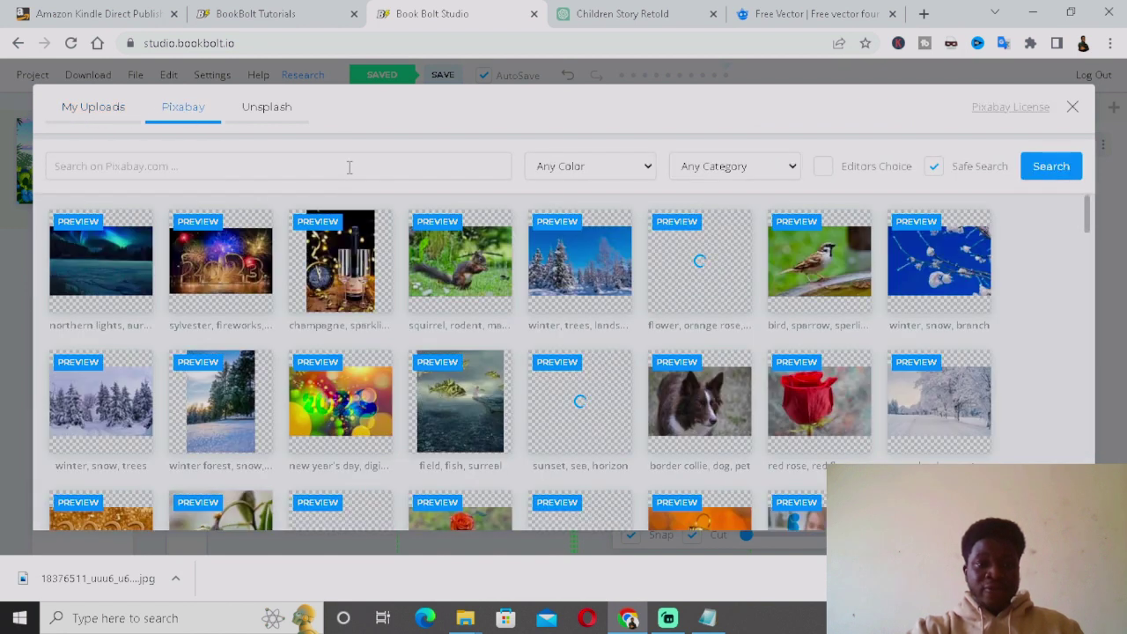
click(349, 168)
text(car)
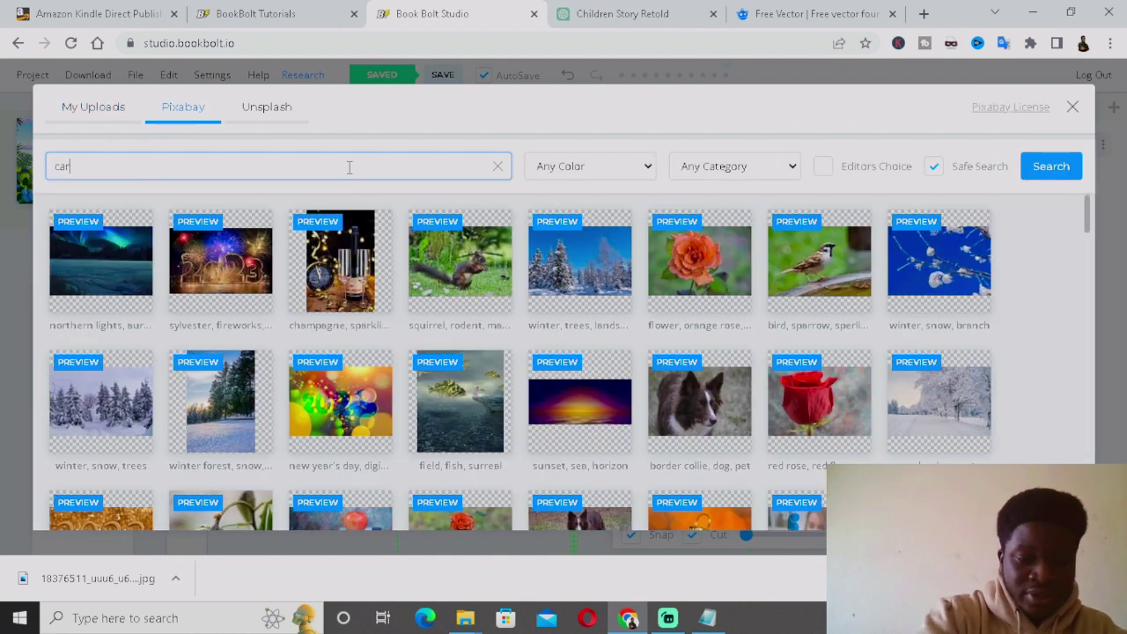
text(toon girl)
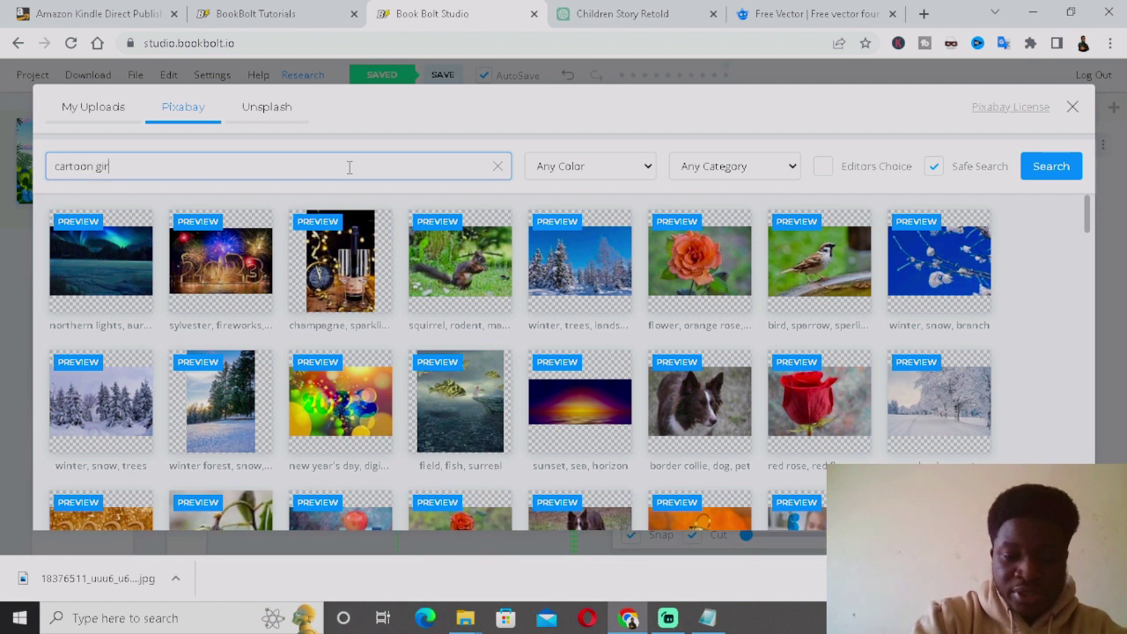
key(Return)
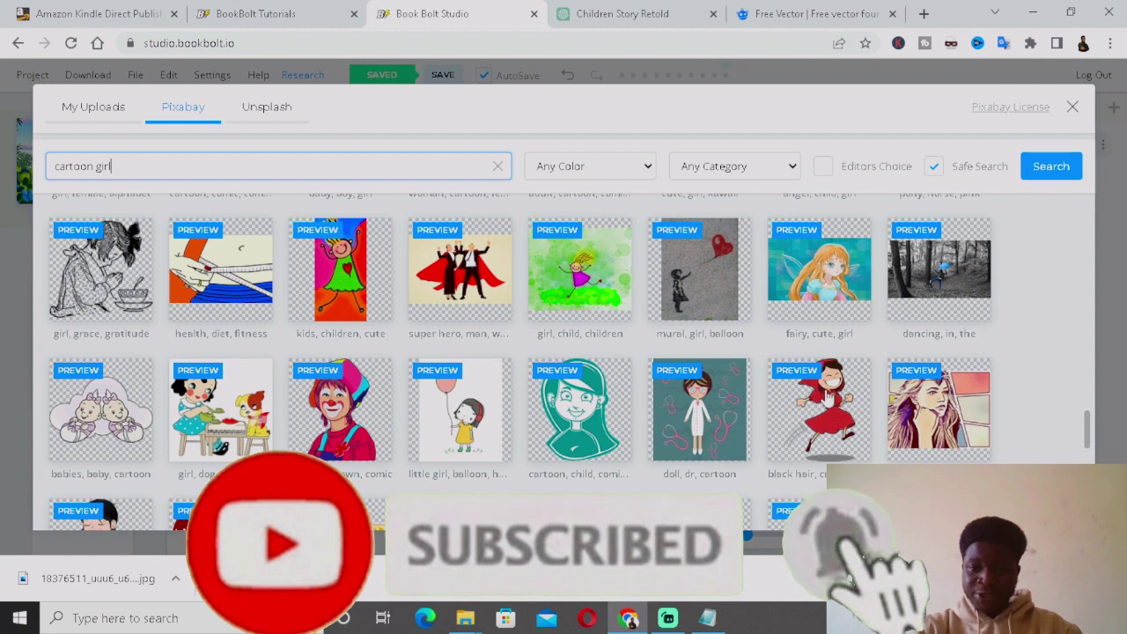
click(817, 398)
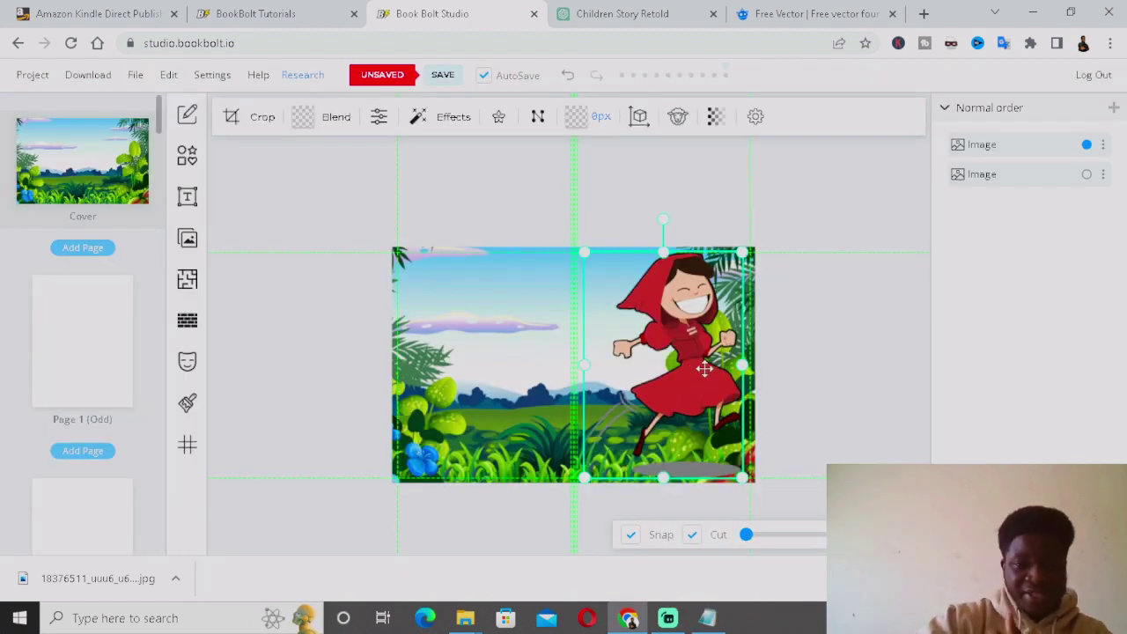
drag(702, 377, 676, 425)
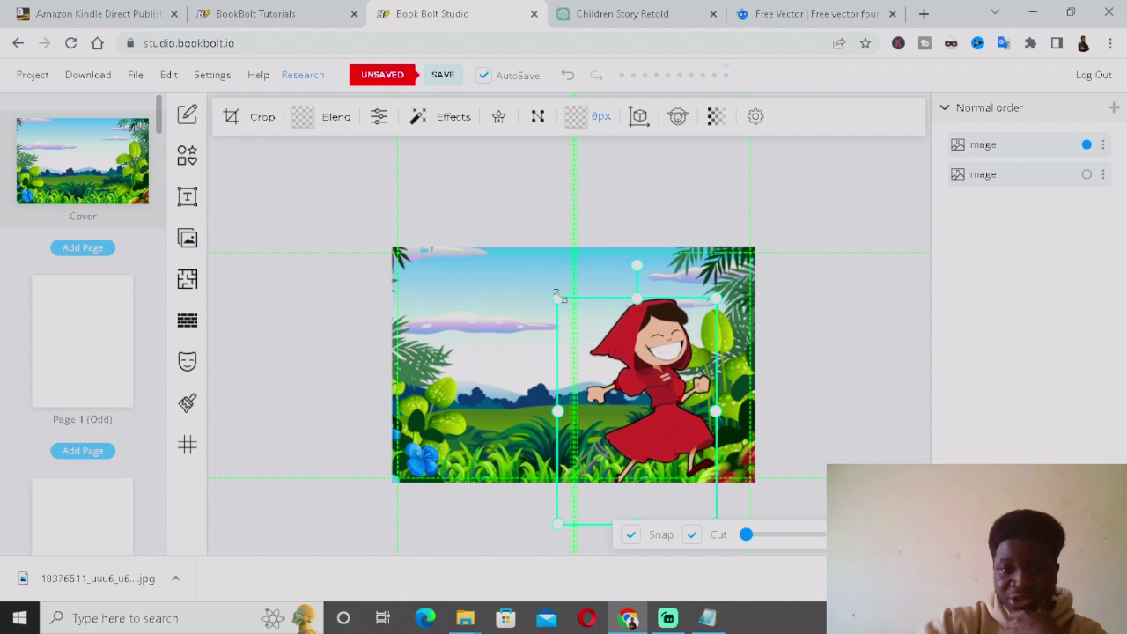
drag(556, 294, 627, 377)
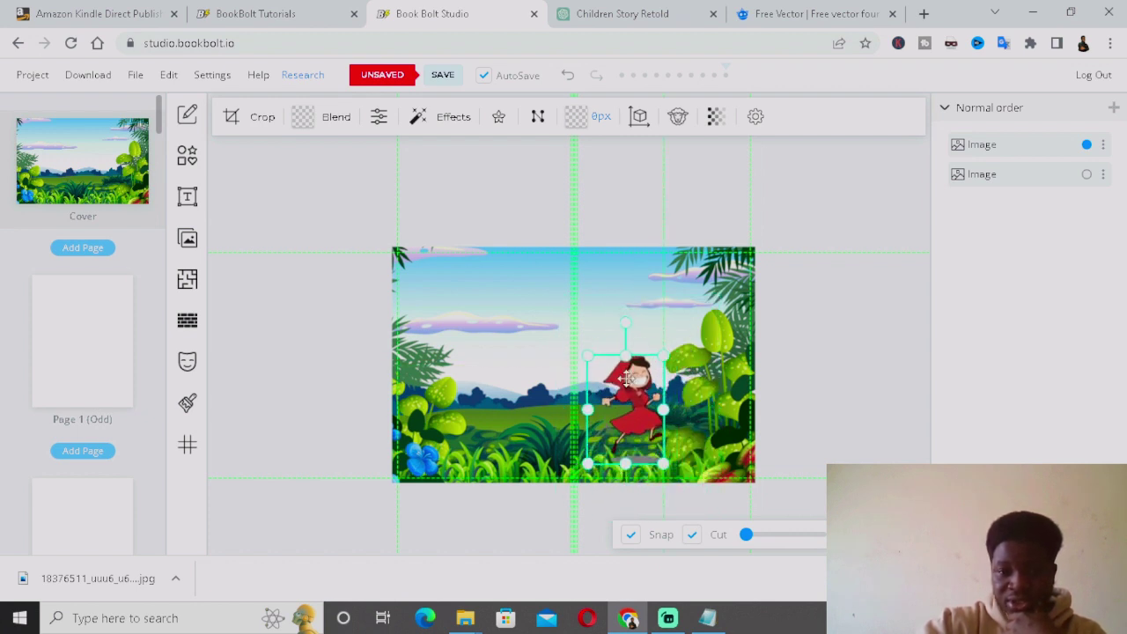
- Add a small fairy and a grazing cow image, placing the cow behind the girl and the fairy above the plants on the front cover
click(187, 238)
click(191, 251)
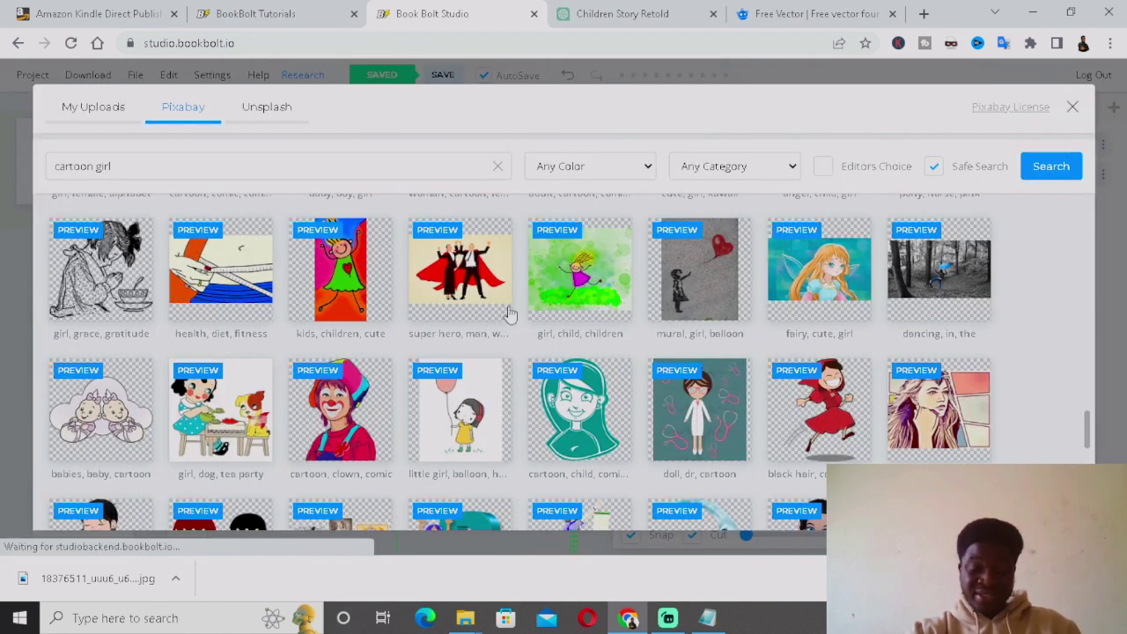
drag(832, 283, 533, 360)
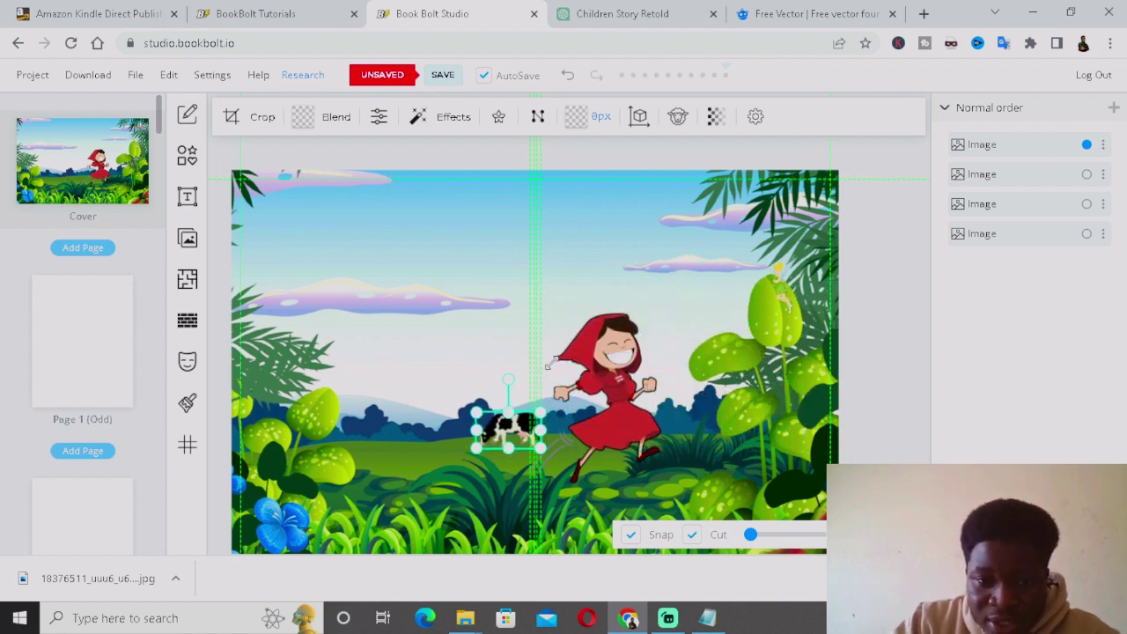
drag(511, 430, 564, 426)
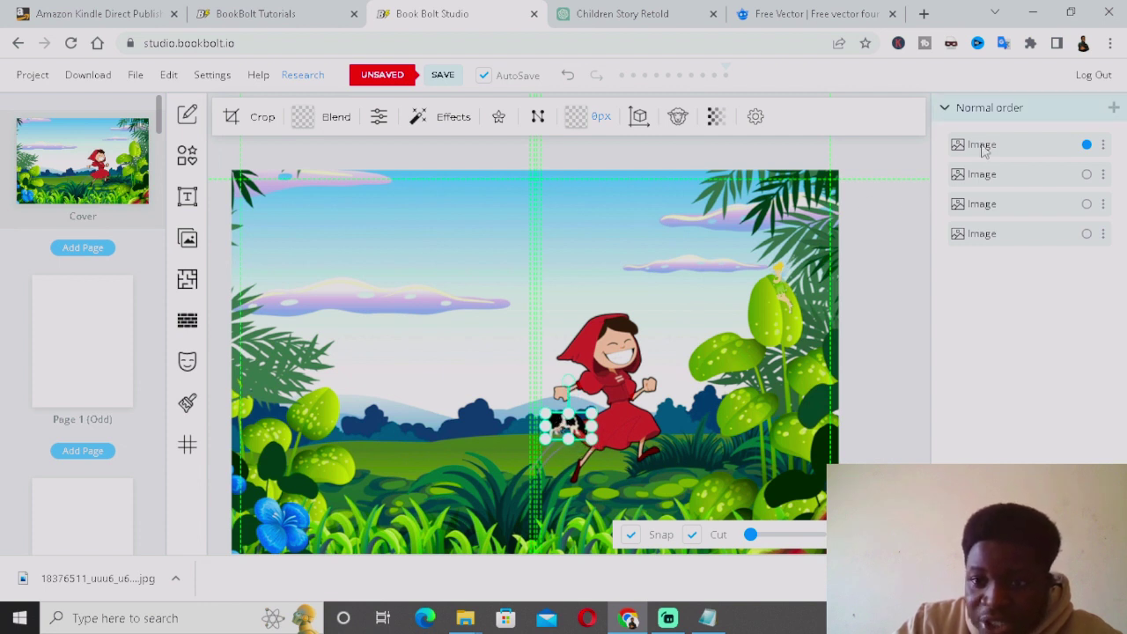
click(977, 230)
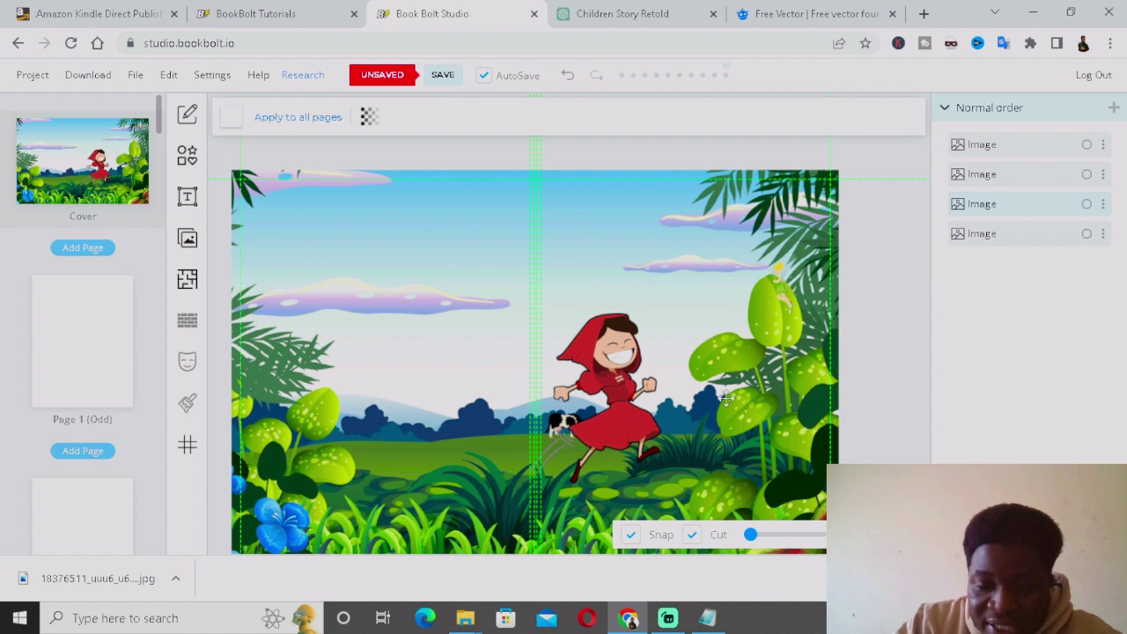
click(880, 341)
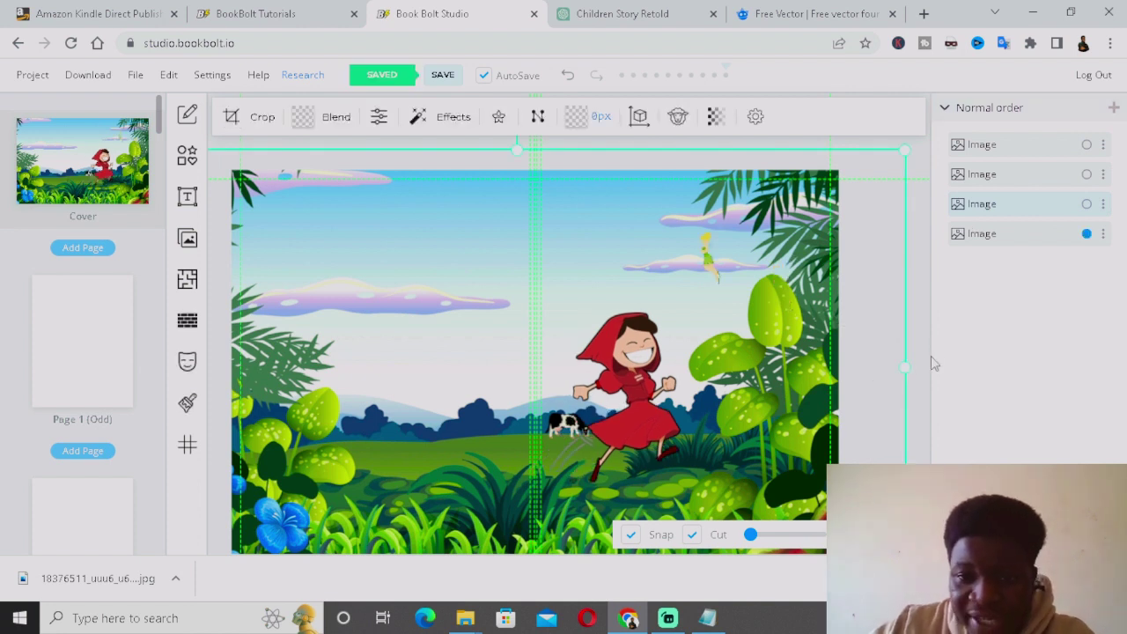
click(926, 247)
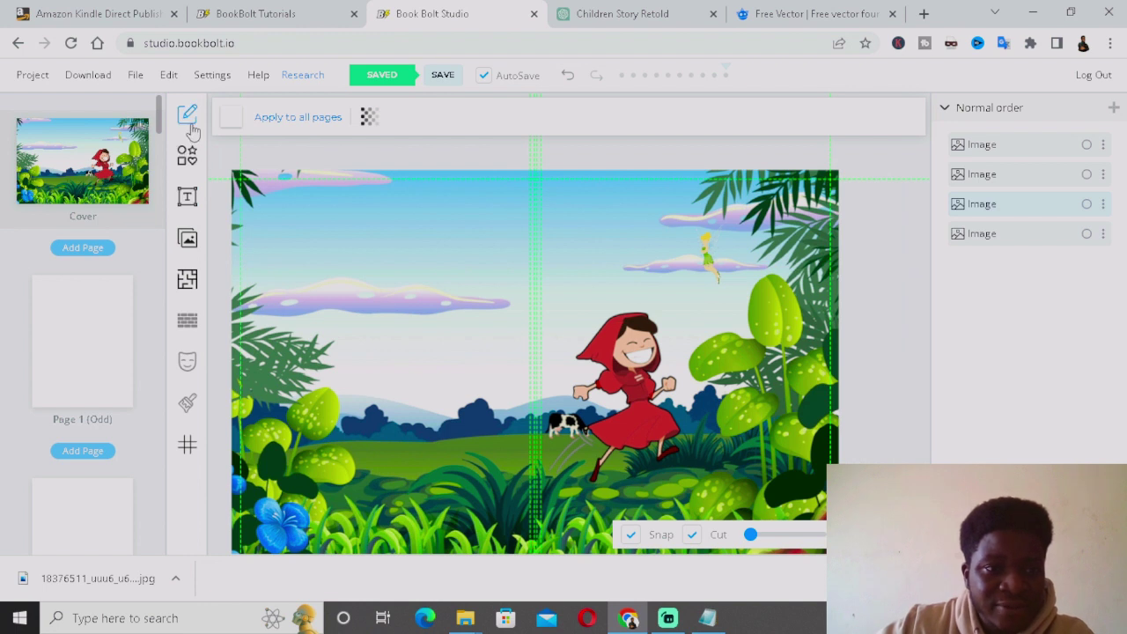
- Add the title THE ENCHANTED GARDEN on the front cover as three stacked headings in white Alfa Slab One with a 16 px black outline
click(187, 196)
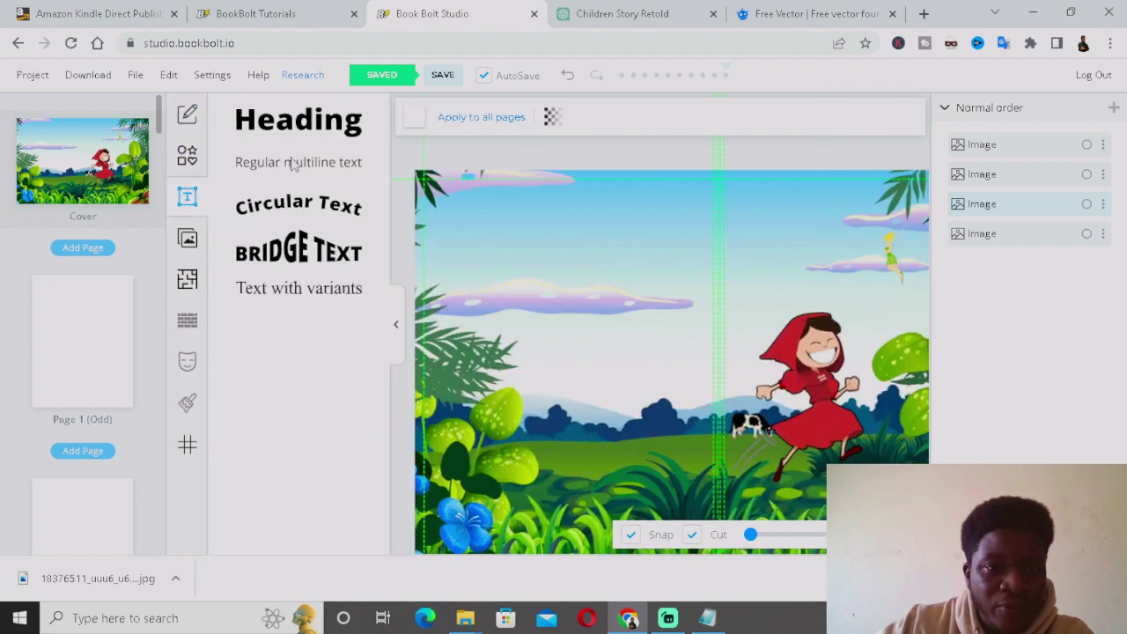
click(333, 116)
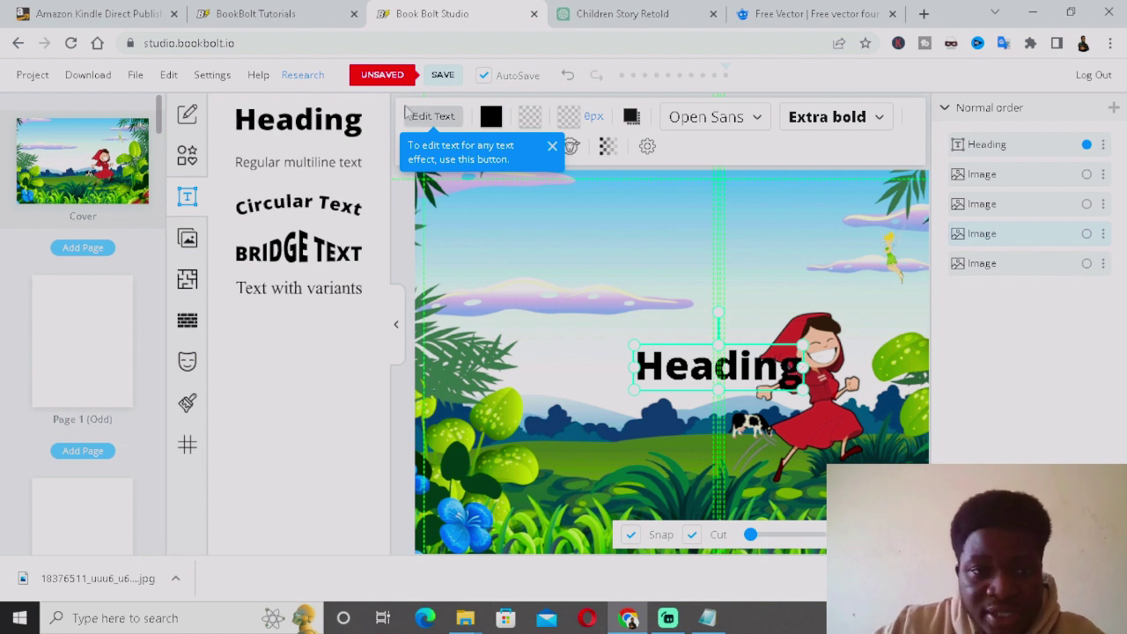
click(395, 324)
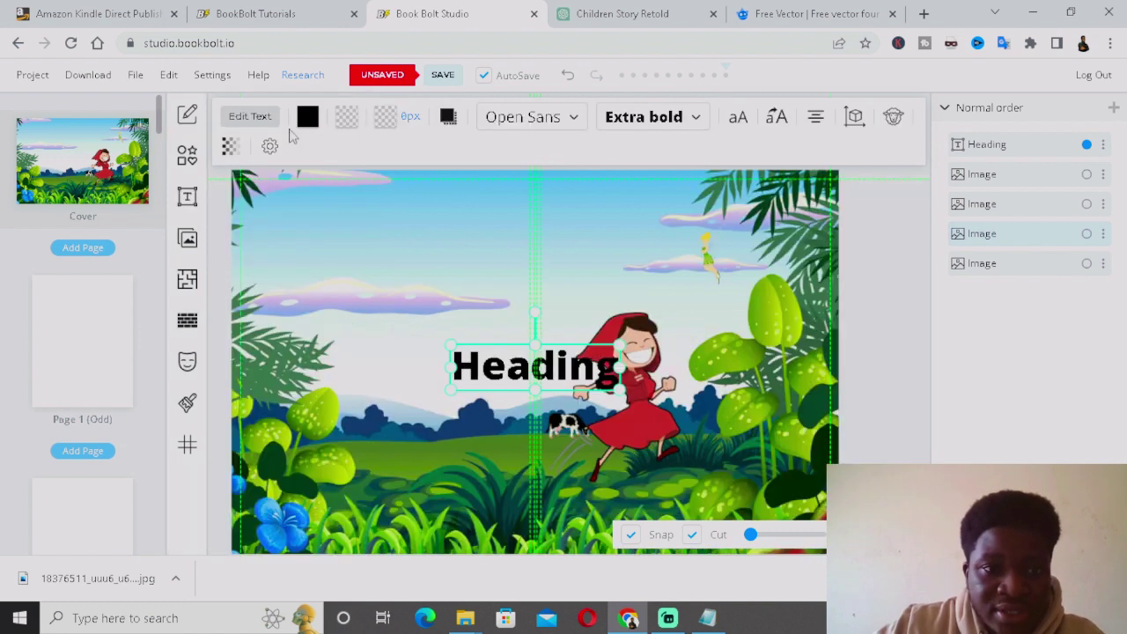
click(250, 115)
double_click(255, 189)
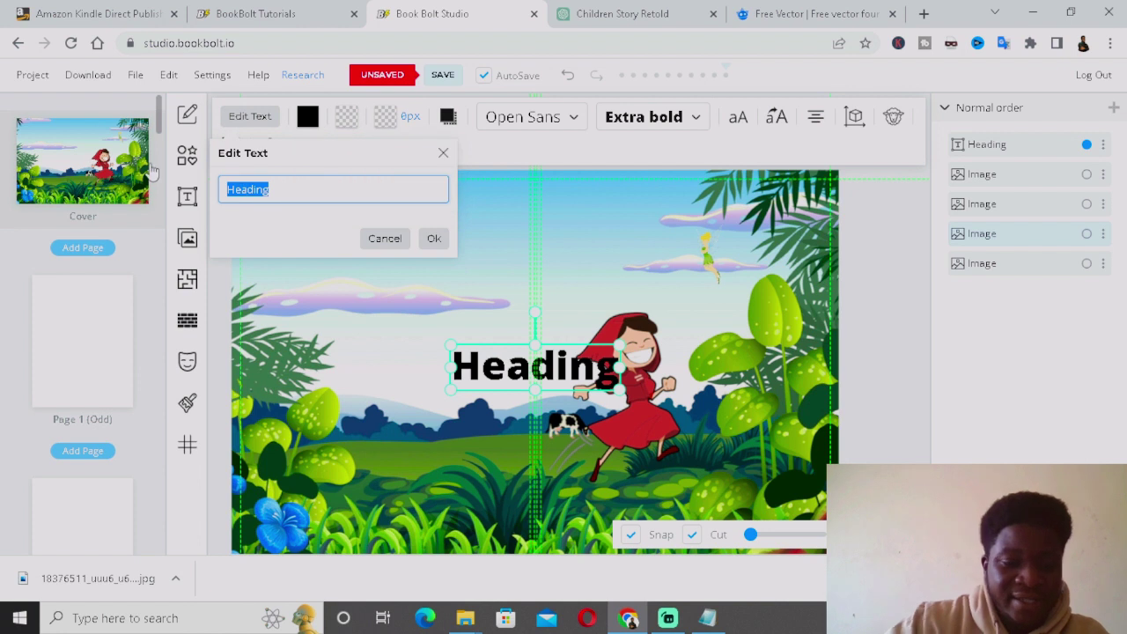
text(Th)
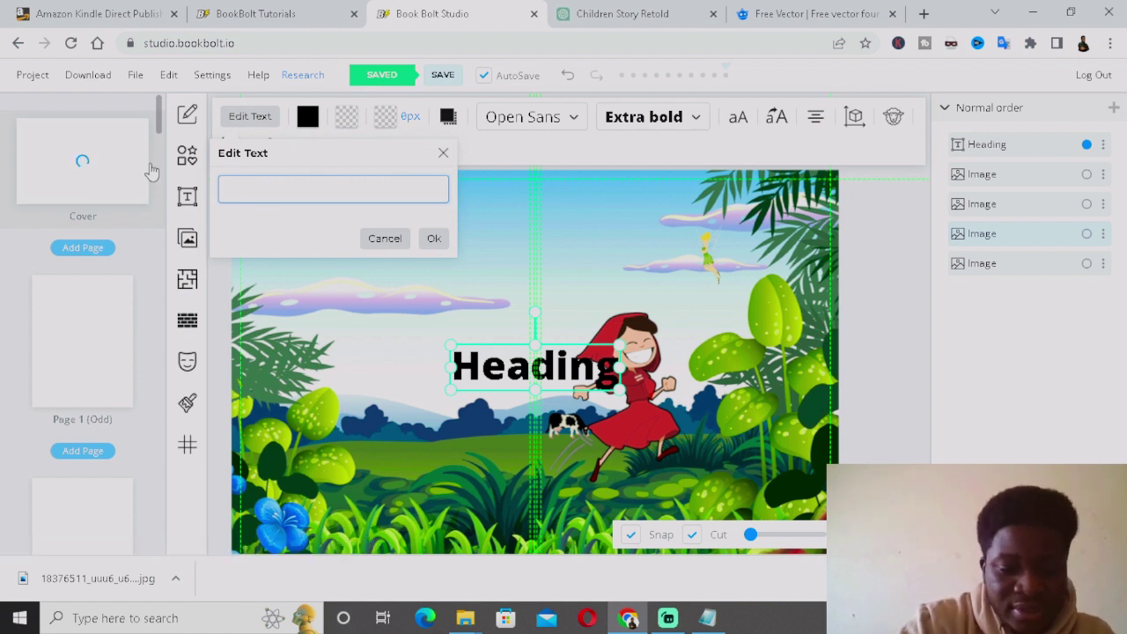
text(HE ENCHANTED)
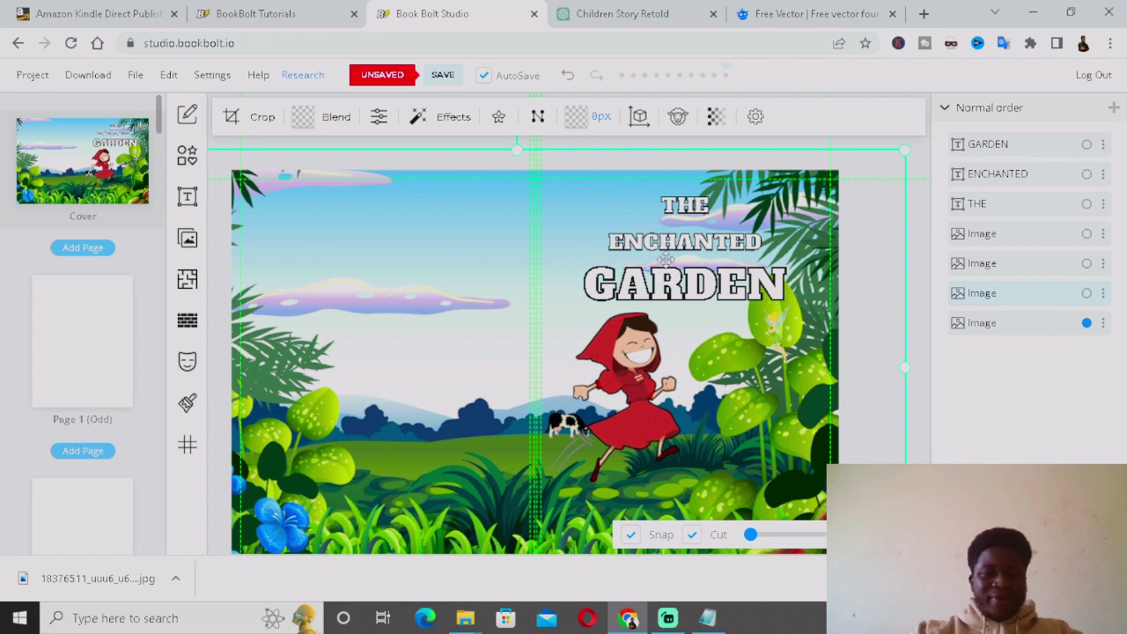
- Copy the GARDEN heading onto the back cover and turn it into the story summary in Bad Script near the upper edge
click(679, 306)
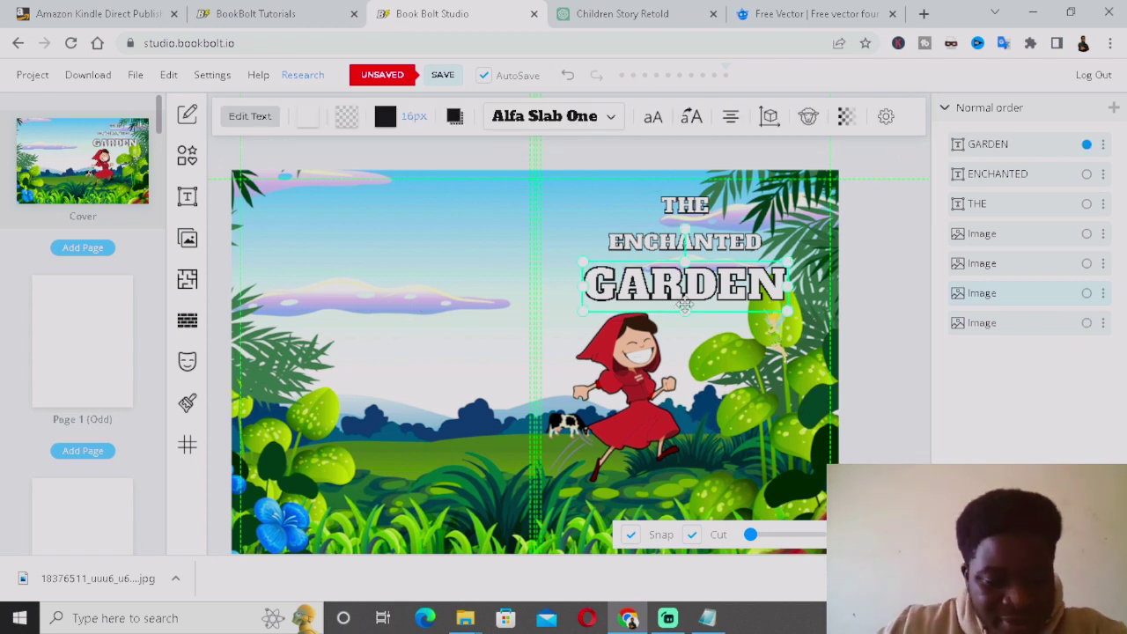
key(ctrl+c)
key(ctrl+v)
drag(685, 303, 381, 220)
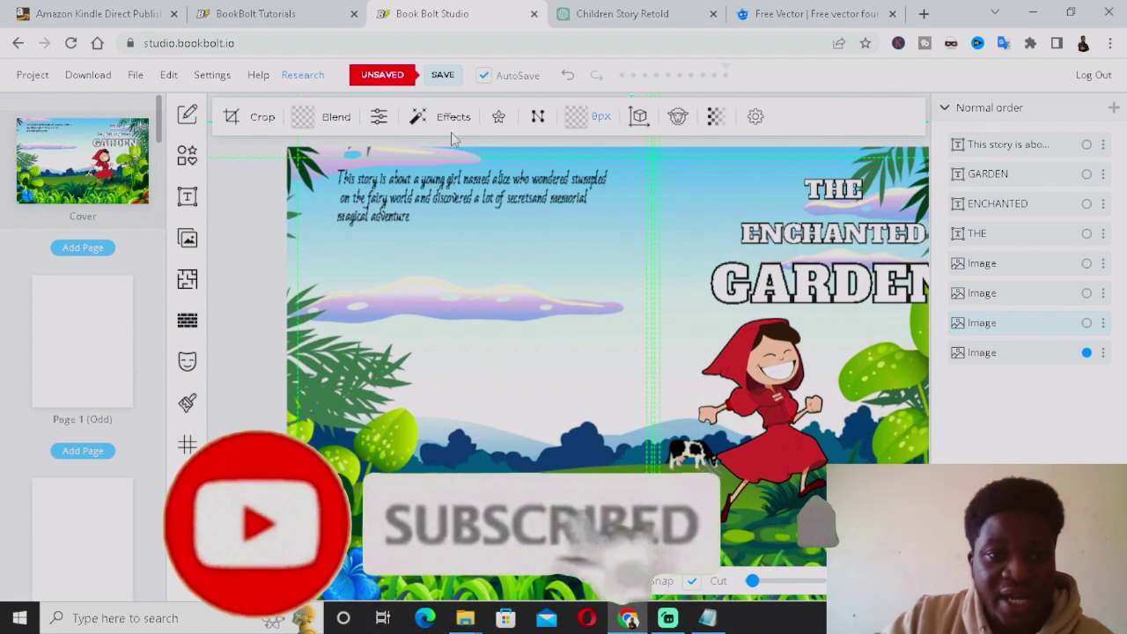
- Duplicate the story summary below the original on the back cover and change the copy's text to ABOUT AUTHOR
click(463, 180)
key(ctrl+d)
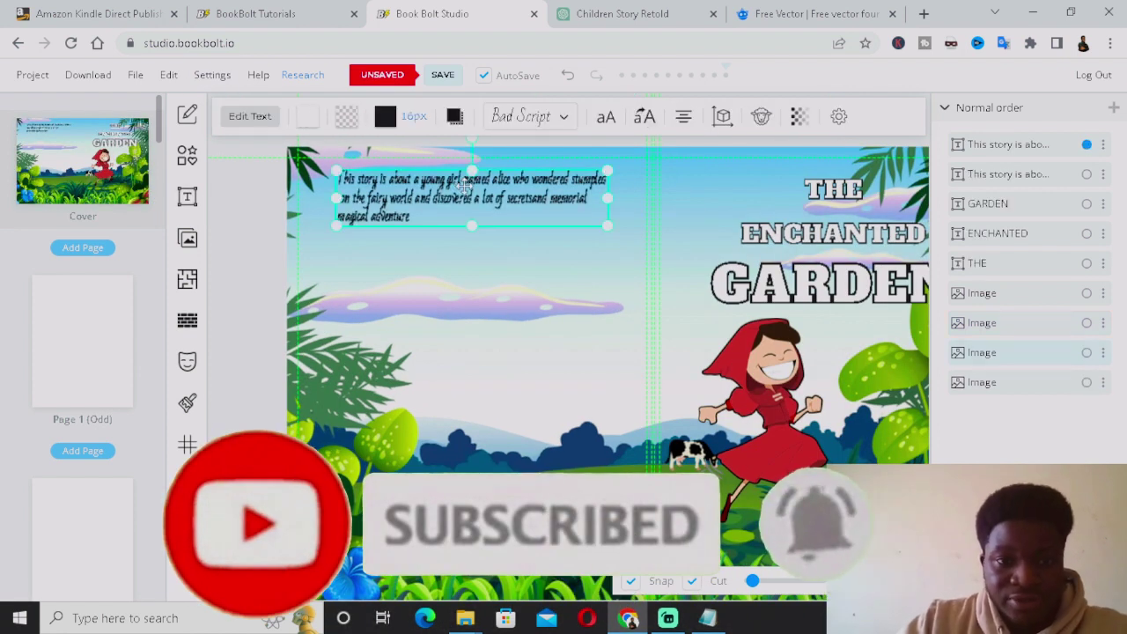
drag(464, 180, 465, 255)
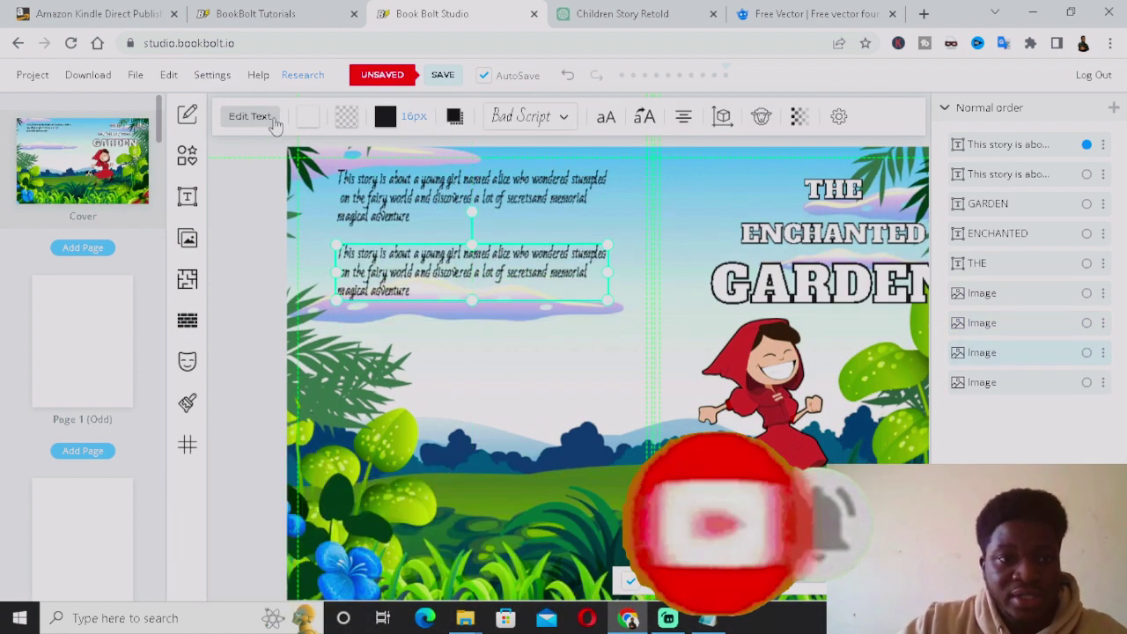
click(250, 116)
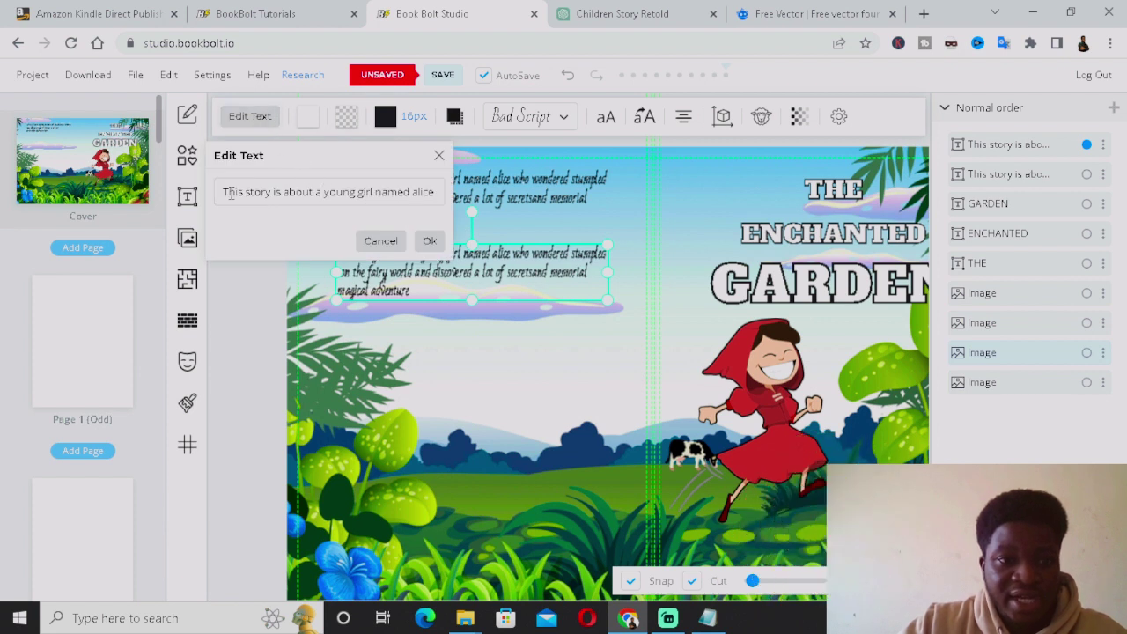
drag(225, 192, 507, 210)
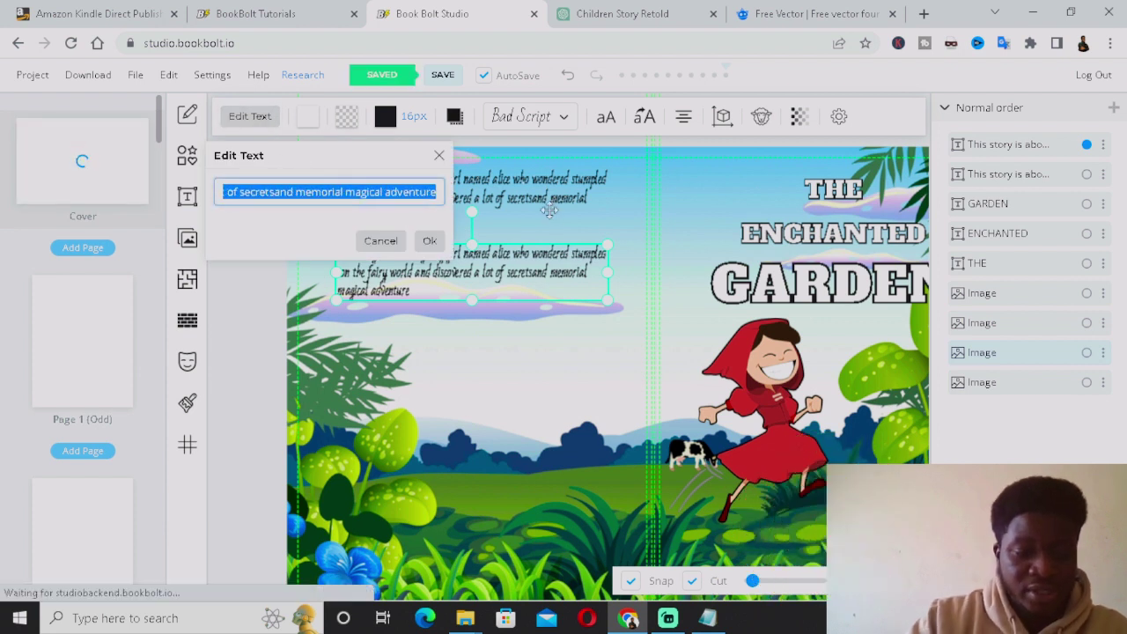
text(AB)
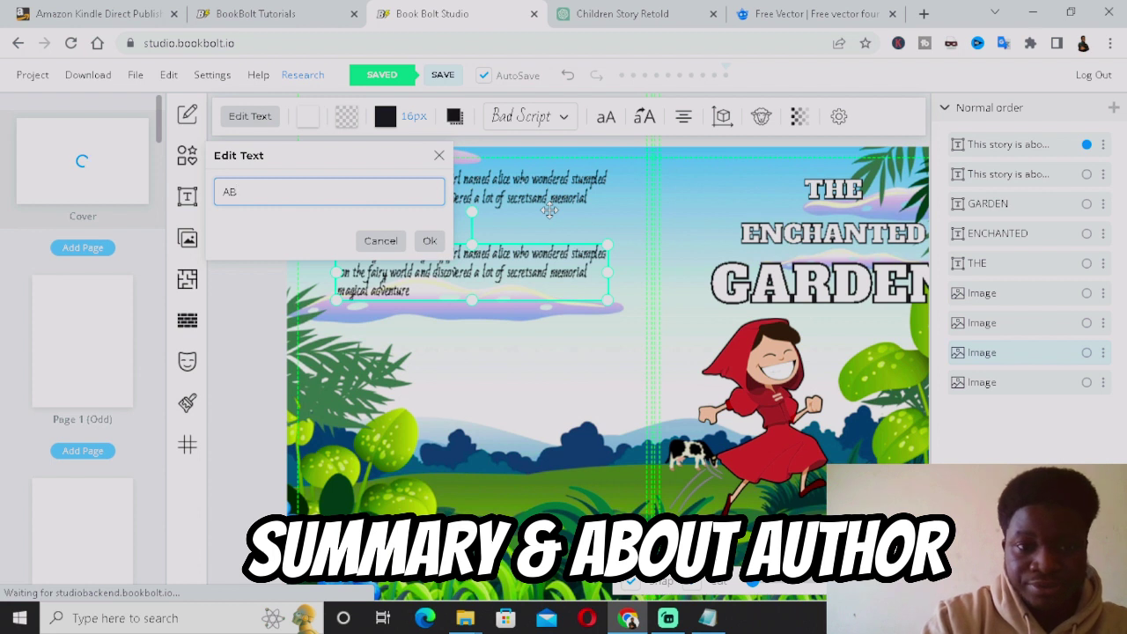
key(BackSpace)
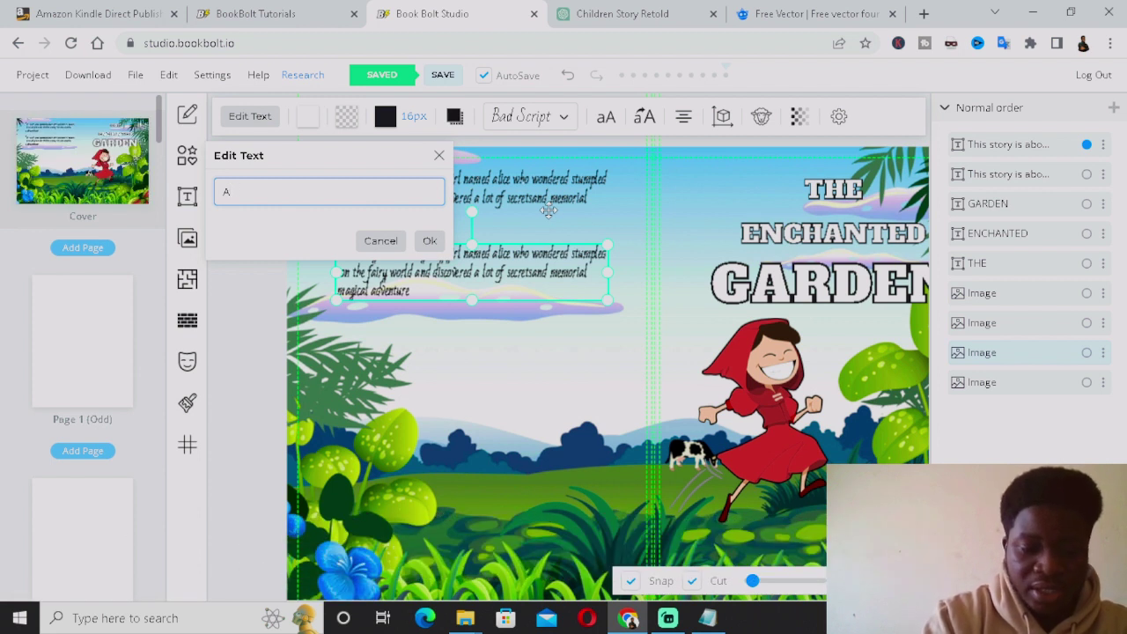
text(BOUT AUTHOR)
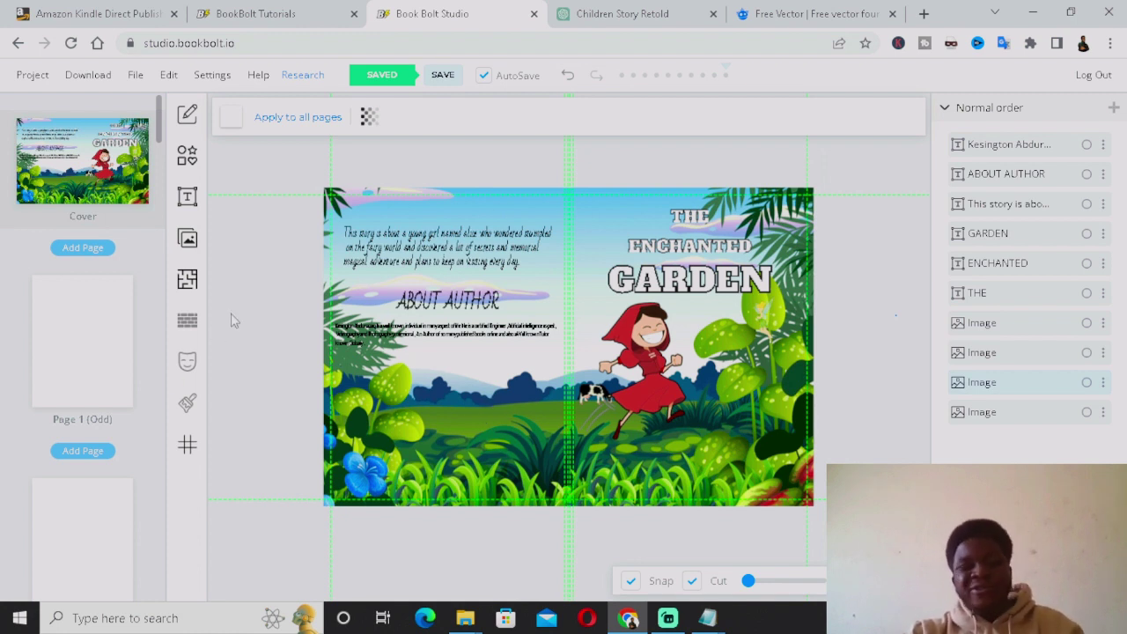
- Open Page 1, copy the story's opening from "Once upon a time" to "enchanted garden" in Notepad's children book file, and return to Book Bolt Studio
click(89, 315)
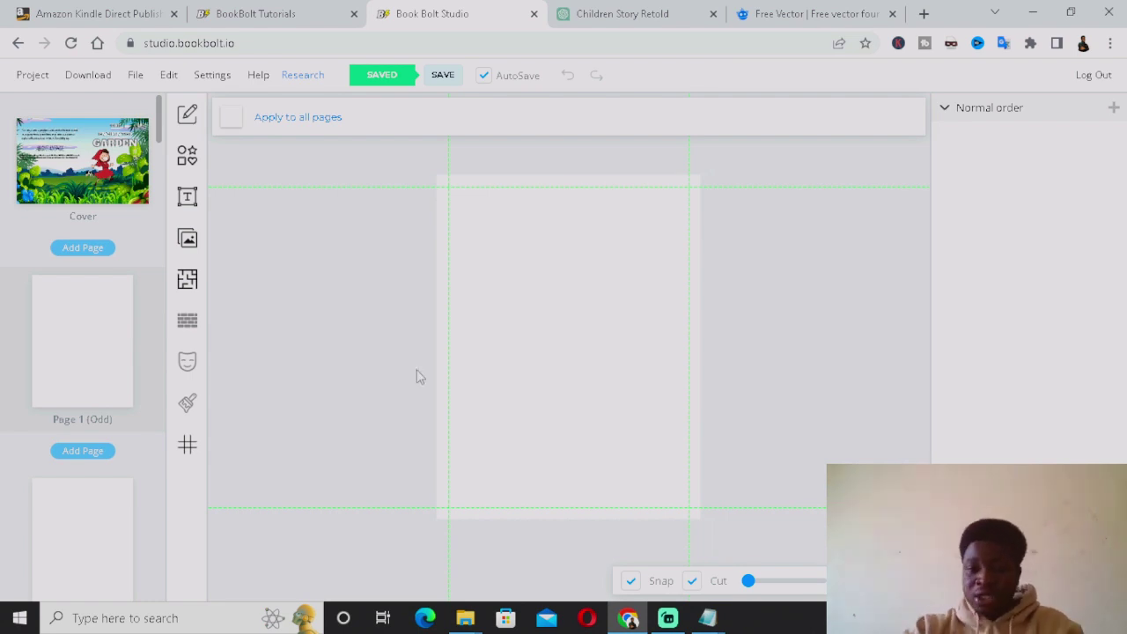
mouse_move(707, 618)
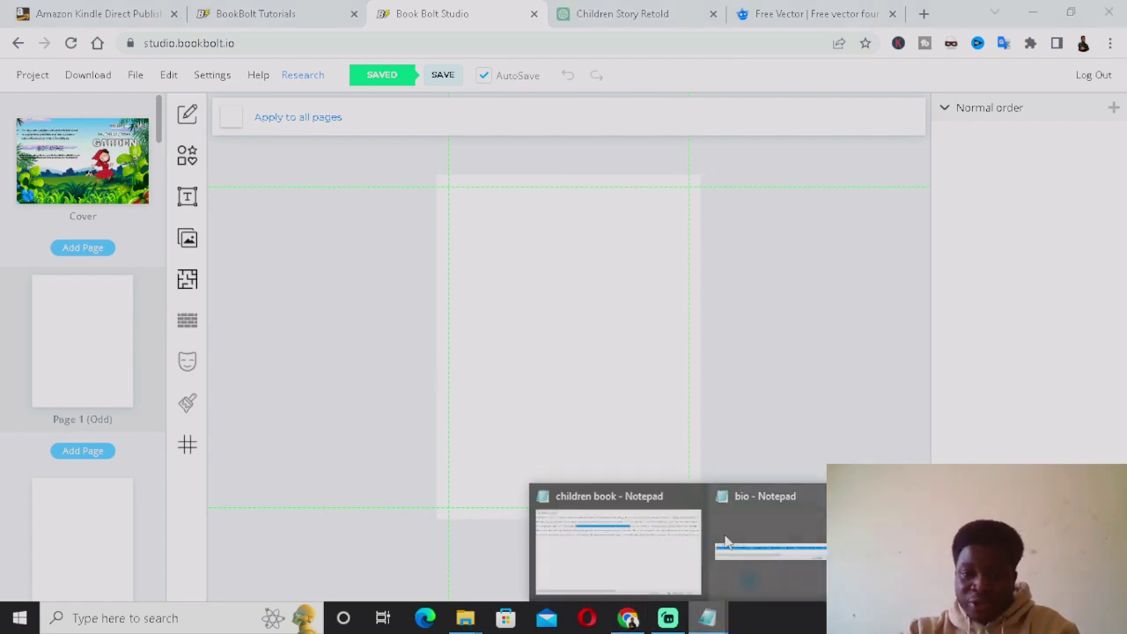
click(619, 550)
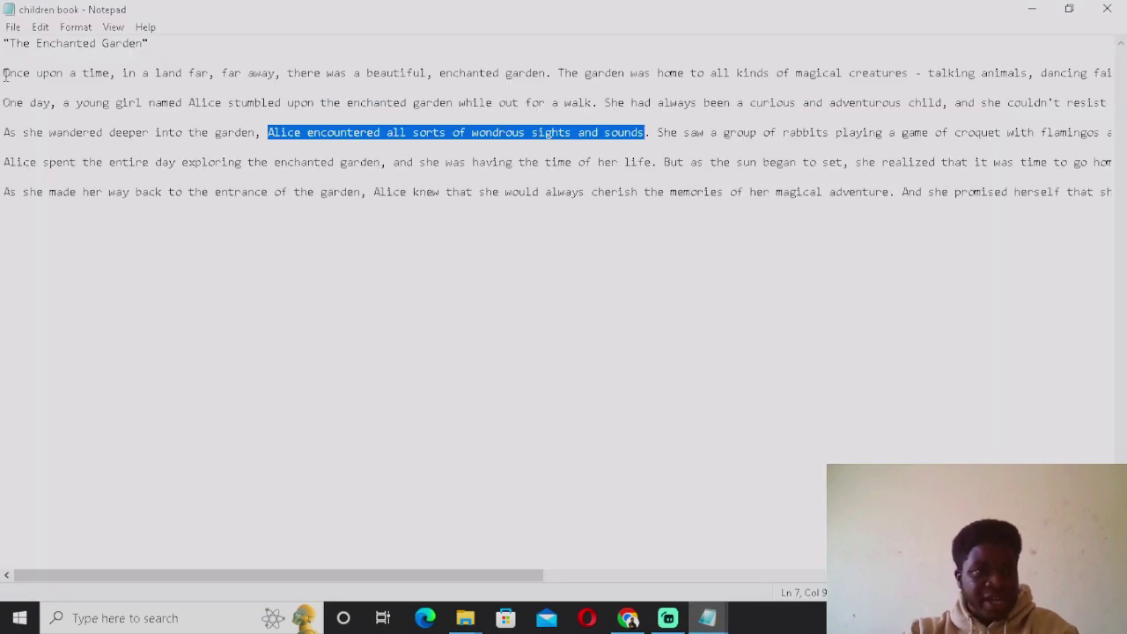
drag(3, 73, 543, 78)
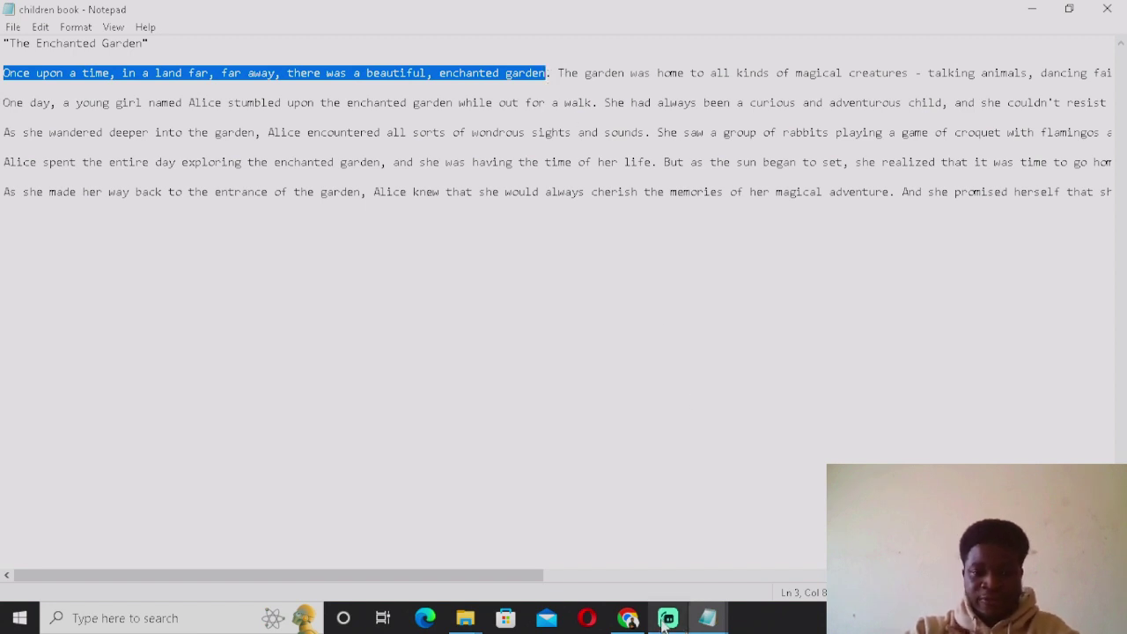
click(629, 619)
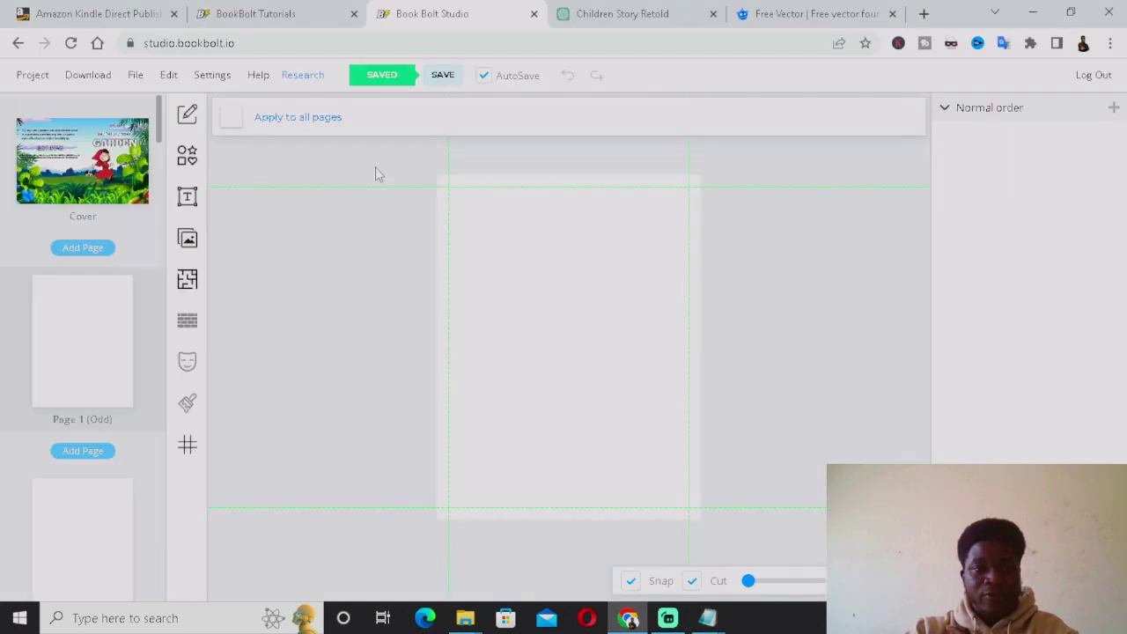
- Add a heading to Page 1 and replace its text with the copied story opening about the enchanted garden
click(187, 196)
click(297, 118)
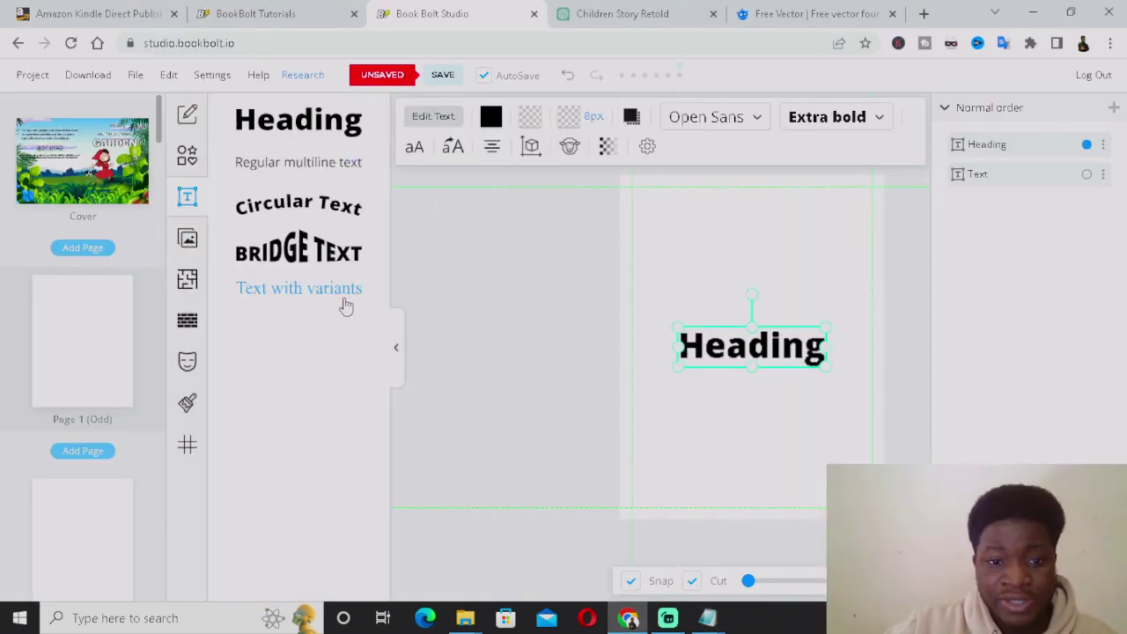
click(395, 347)
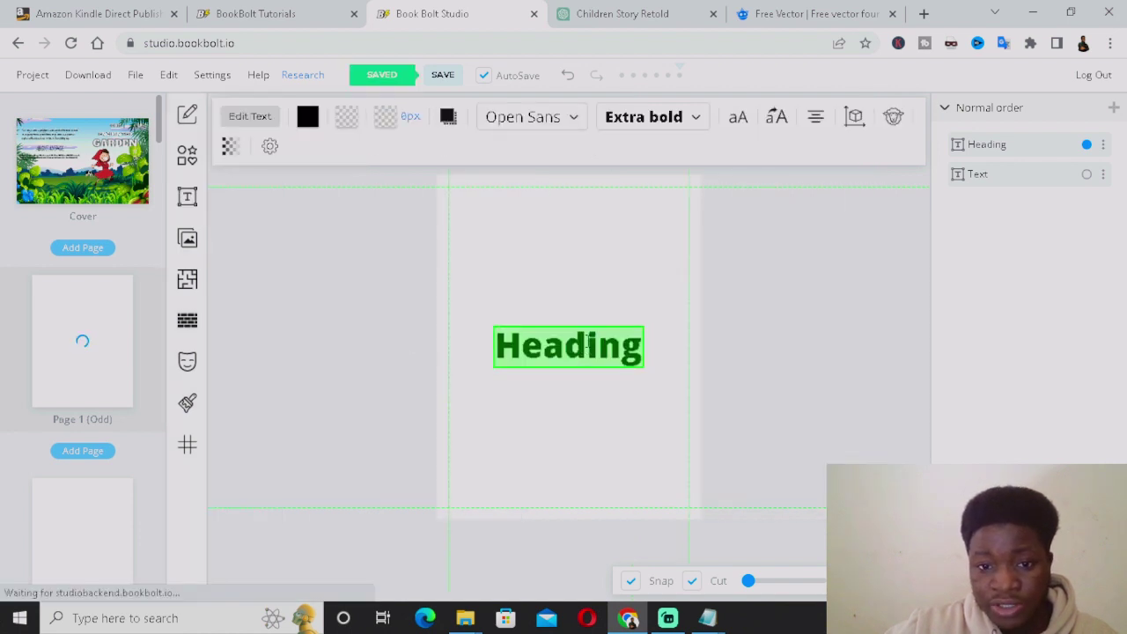
key(ctrl+v)
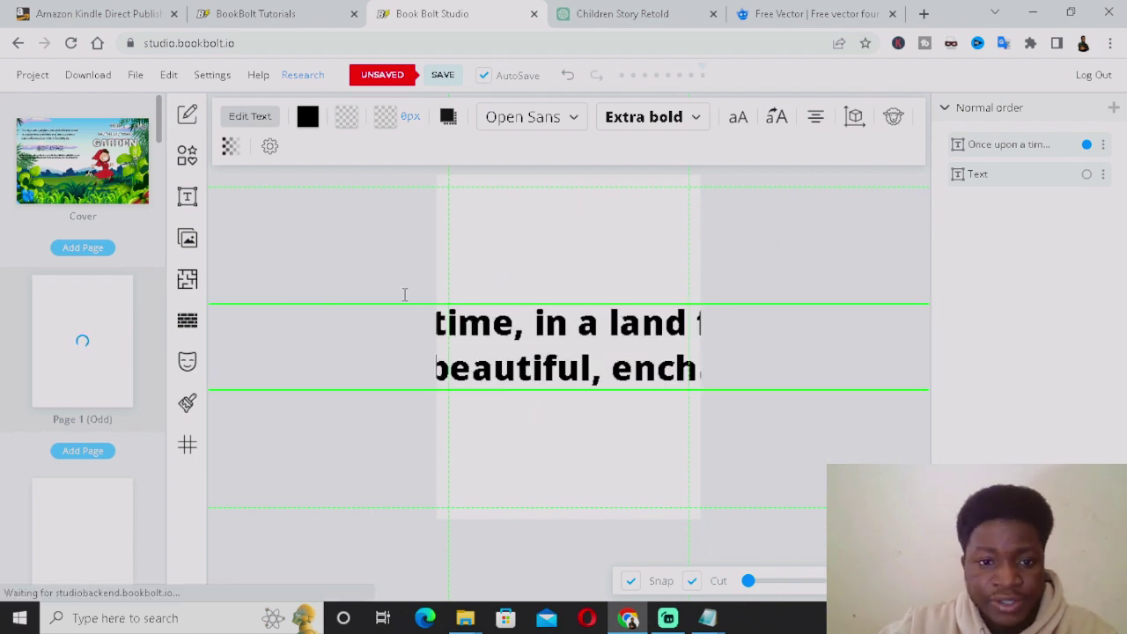
click(737, 119)
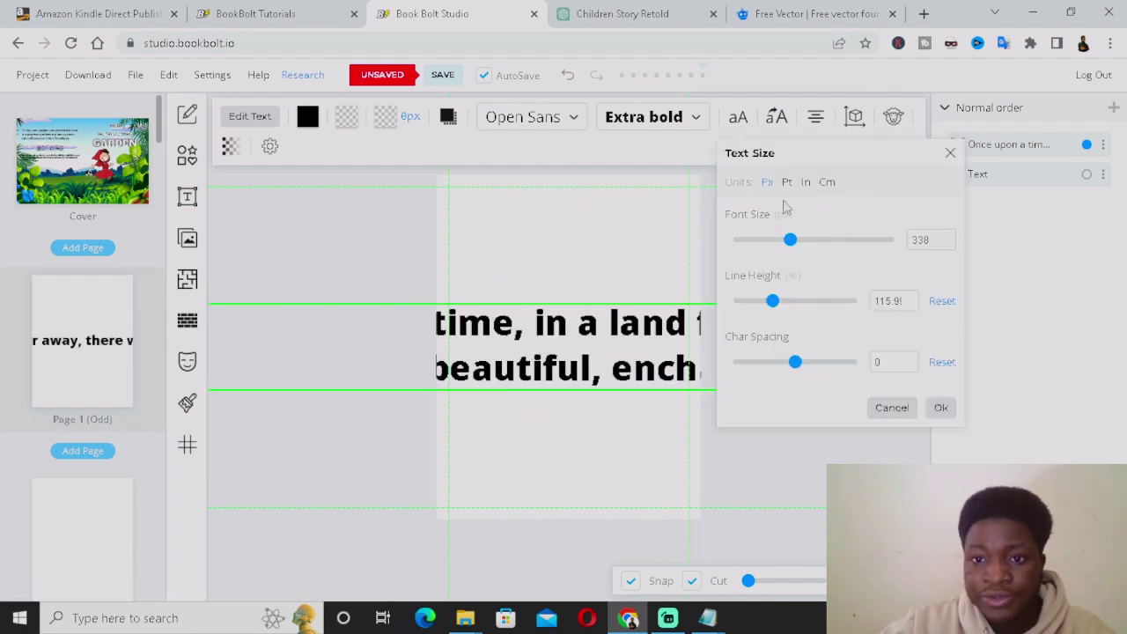
drag(786, 247, 749, 244)
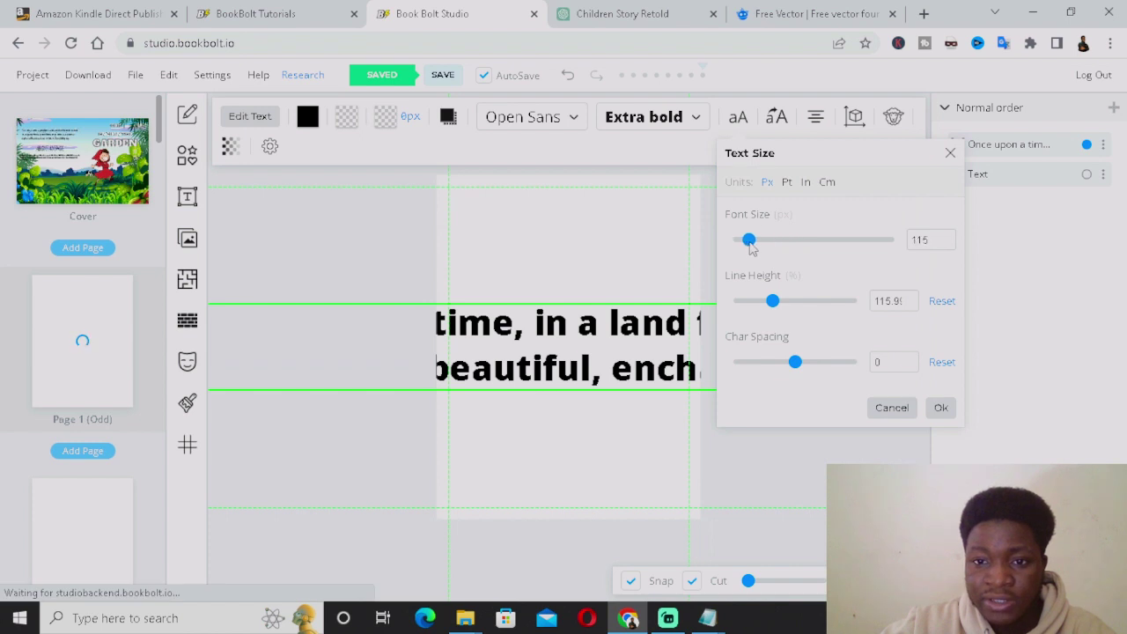
click(641, 269)
click(633, 314)
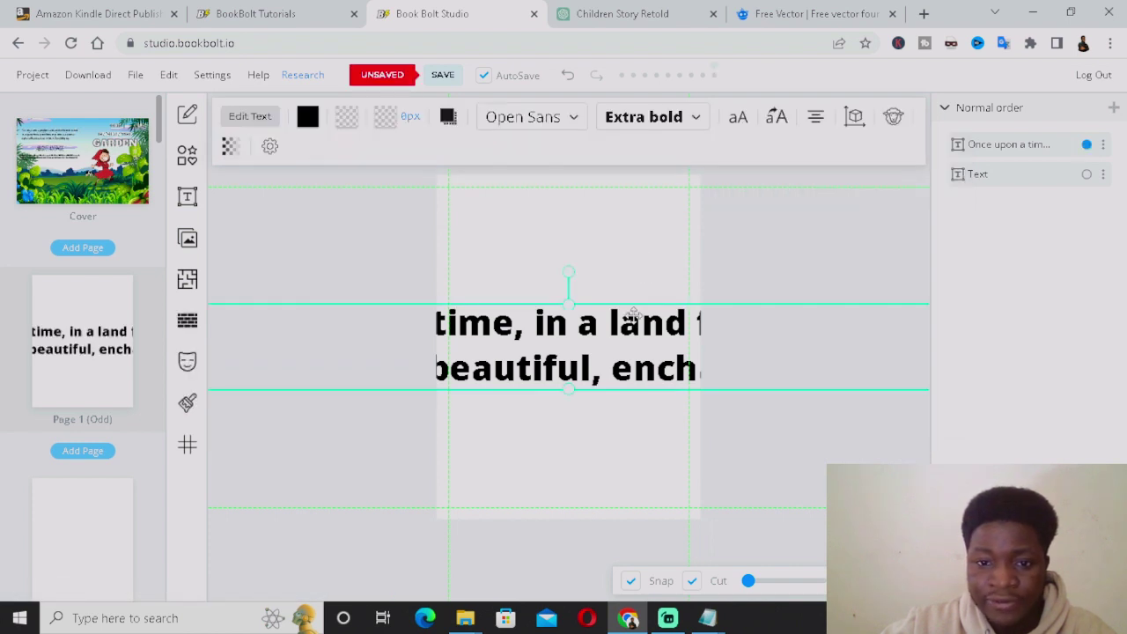
- Set the Page 1 story text to 106 px, fit it within the page margins and center it on the page
click(740, 119)
drag(787, 239, 746, 240)
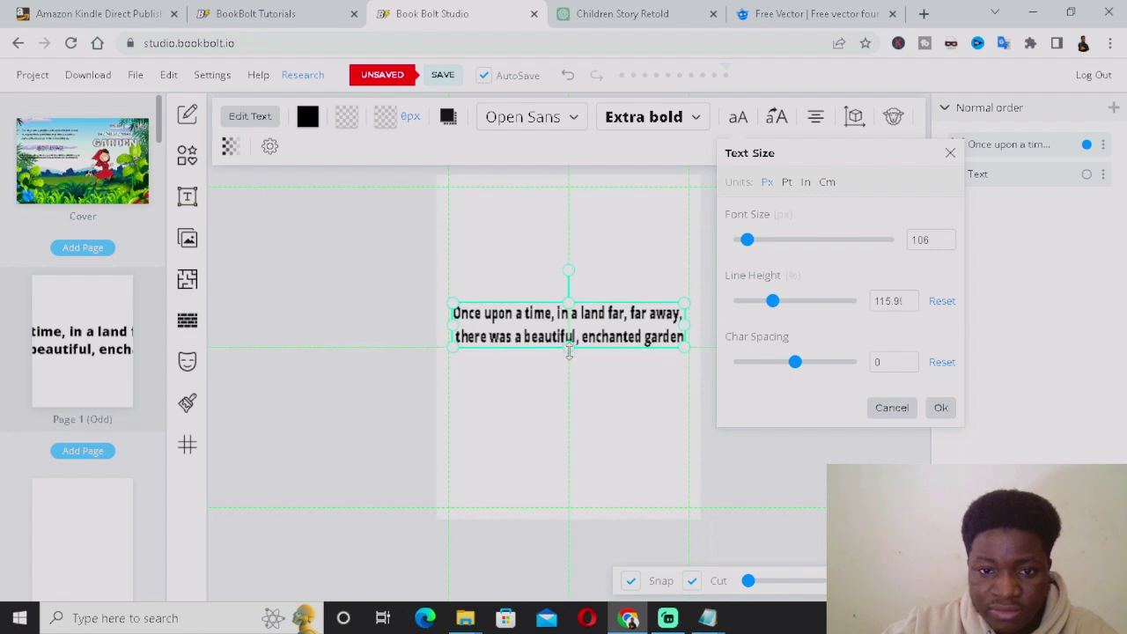
drag(581, 330, 581, 345)
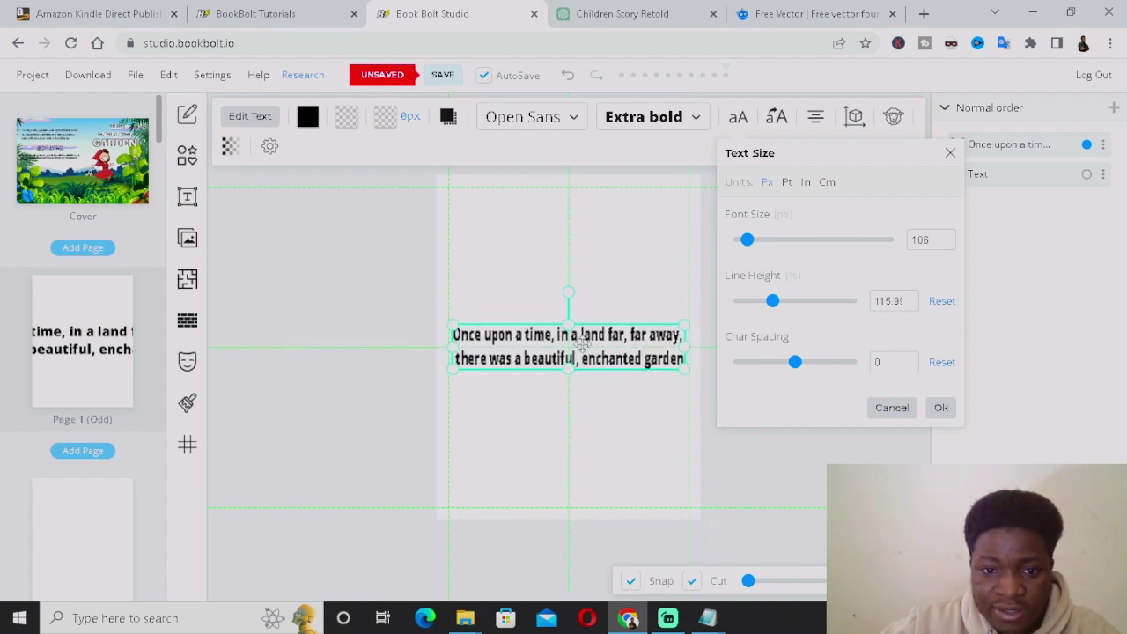
click(385, 265)
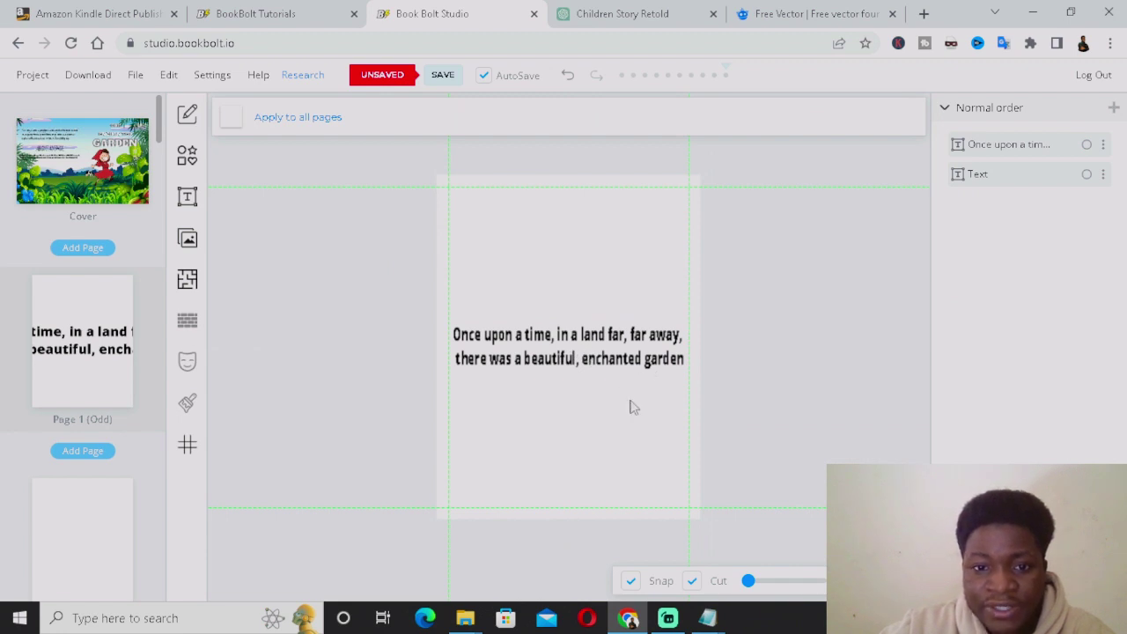
click(680, 361)
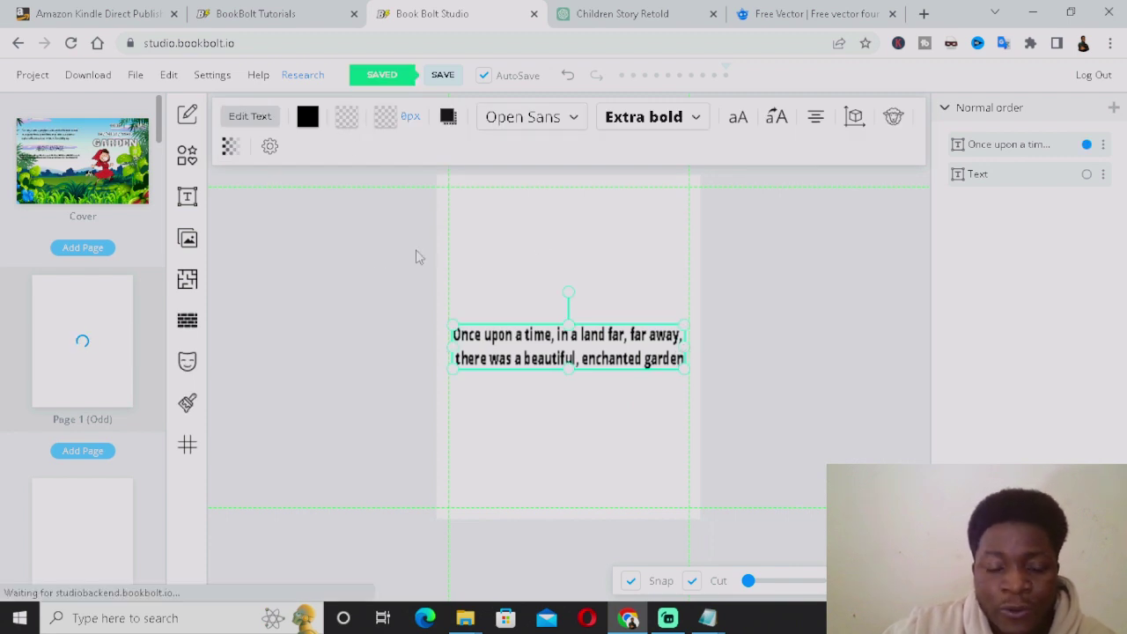
click(335, 259)
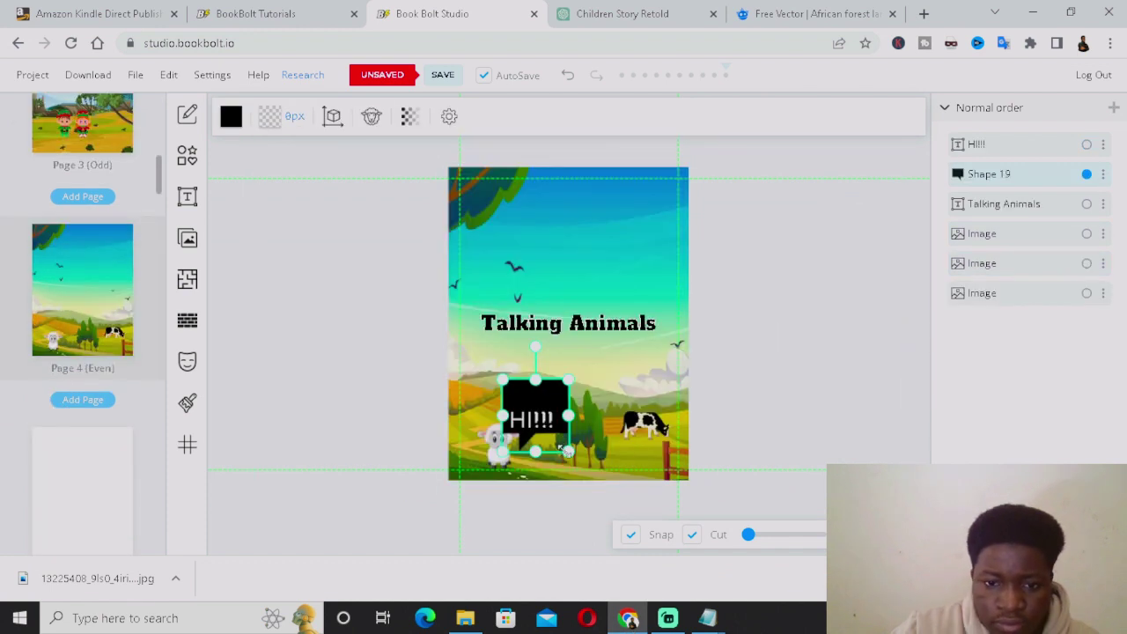
- Shrink the black speech bubble on Page 4 to fit around HI!!! and position it beside the sheep
drag(568, 451, 553, 430)
drag(535, 383, 539, 400)
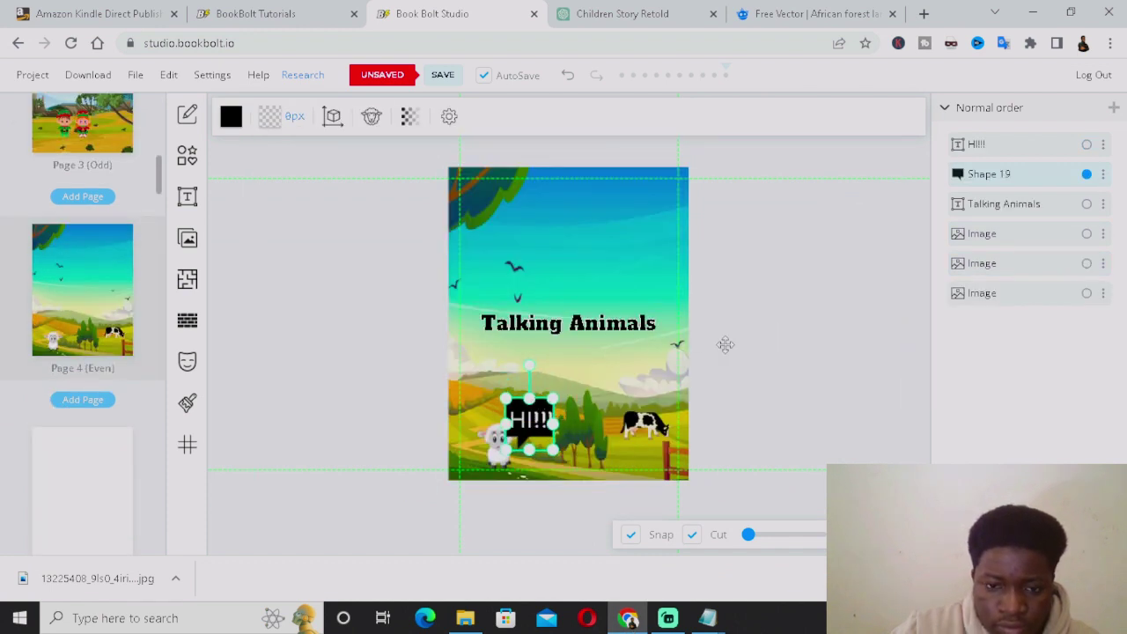
click(581, 407)
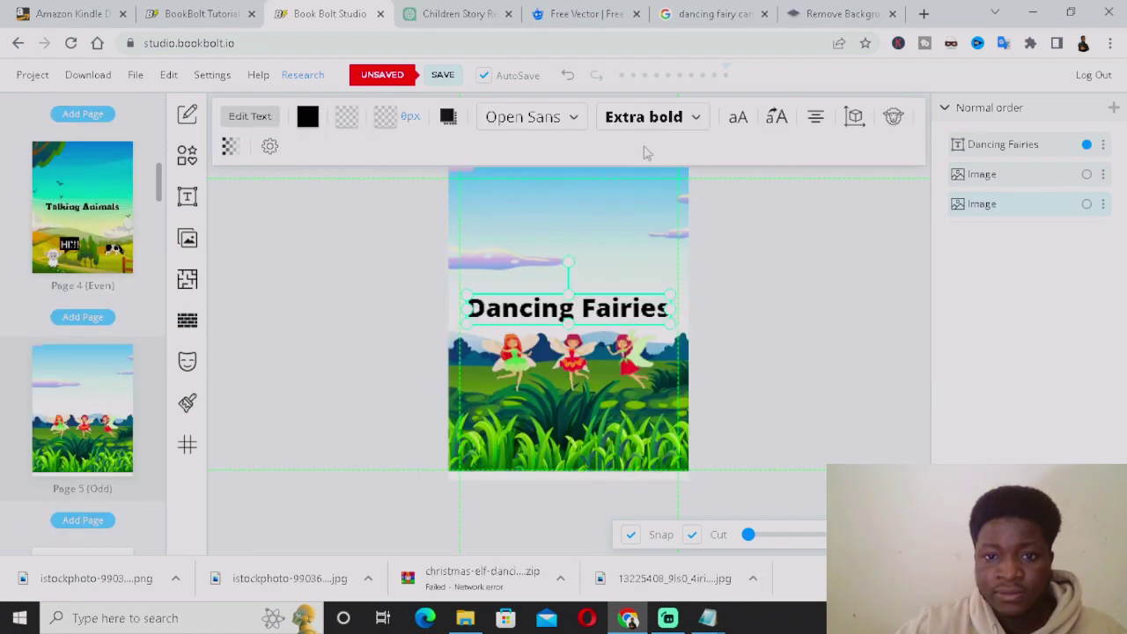
- Change the Dancing Fairies heading on Page 5 to the Alfa Slab One font
click(523, 115)
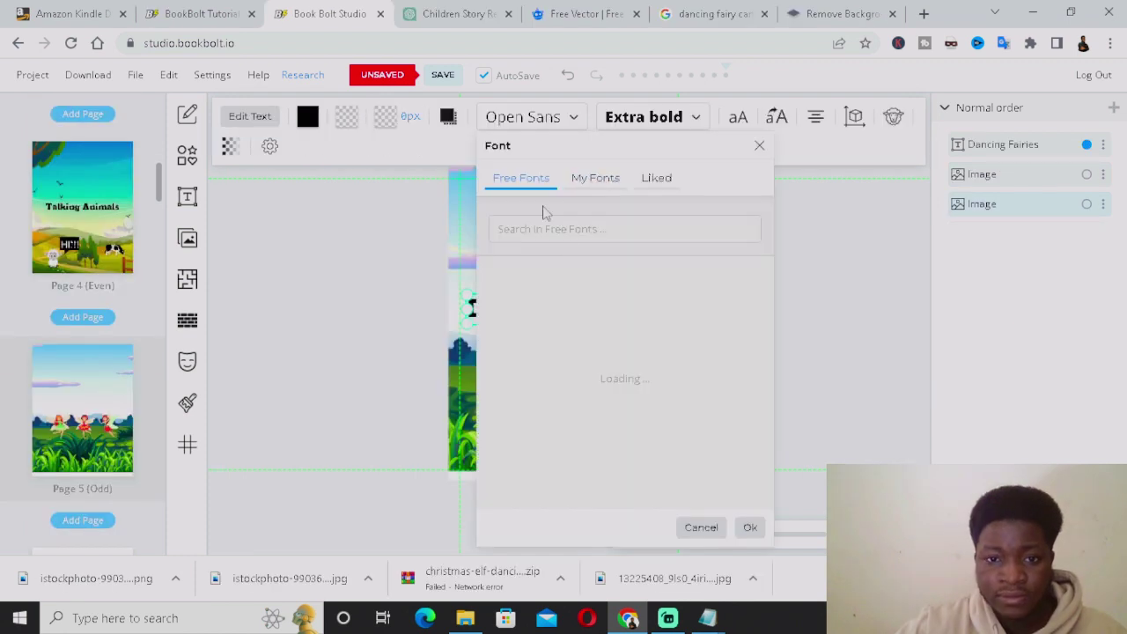
drag(717, 146, 500, 128)
click(339, 318)
click(448, 116)
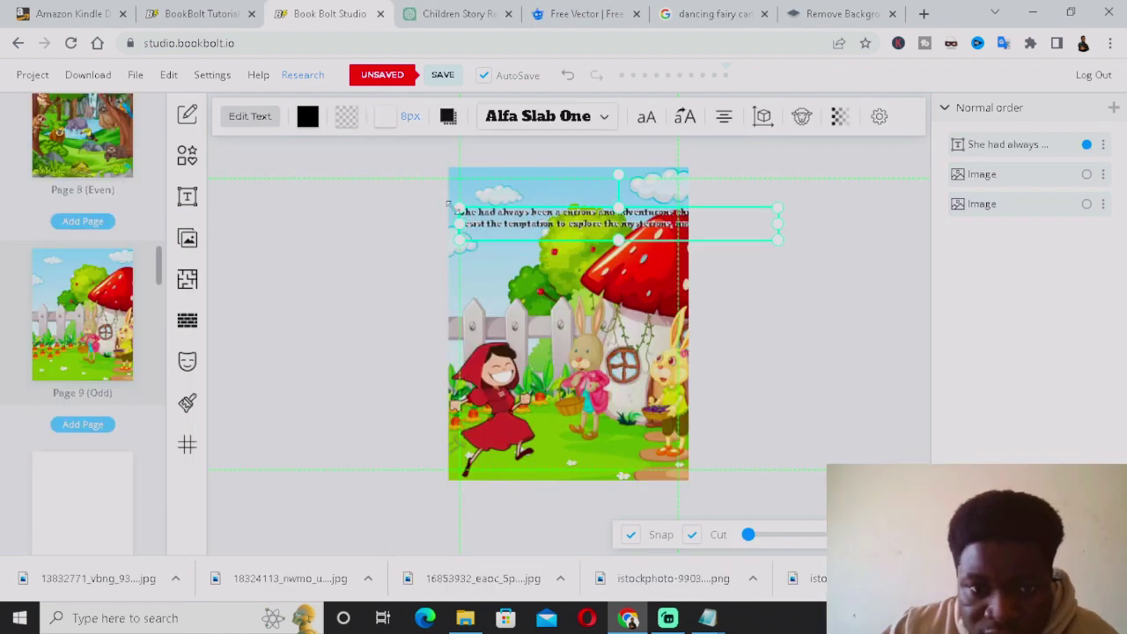
- Scale down the "She had always been a curious" text near the upper edge of Page 9
drag(458, 209, 575, 226)
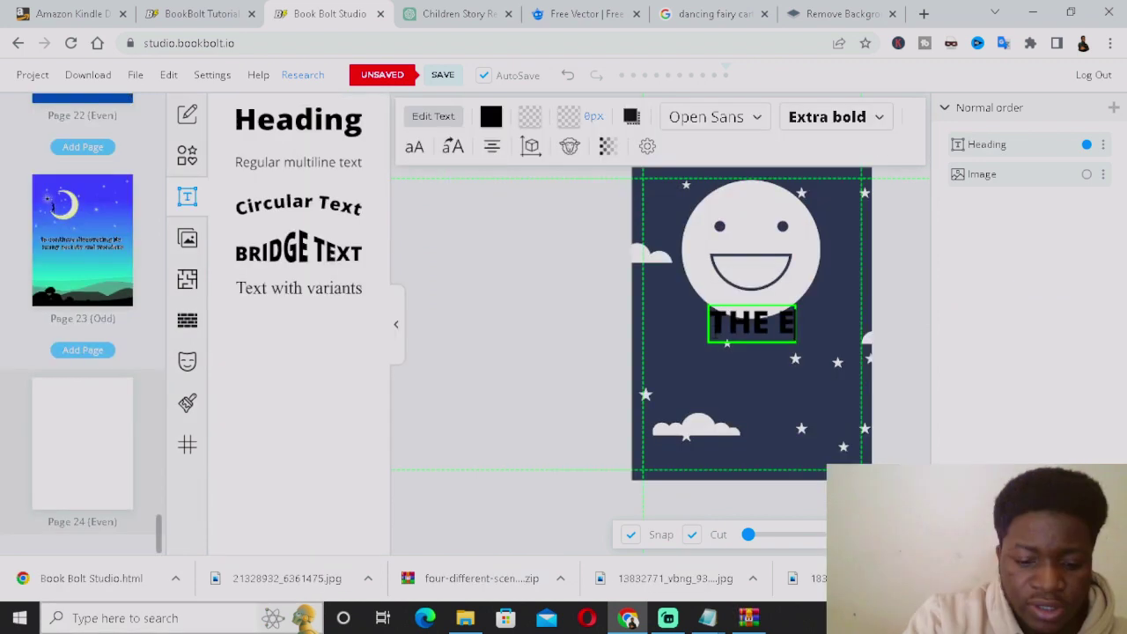
- Finish the Page 24 heading as THE END, enlarge it with a 9 px white outline, and place it below the smiling moon
text(ND)
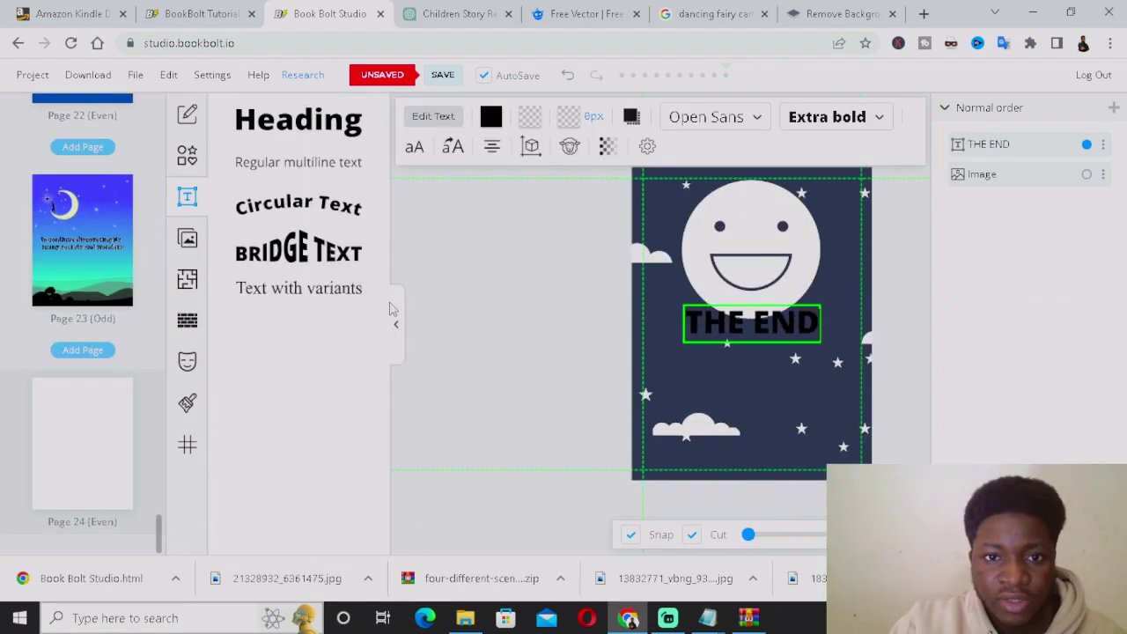
click(723, 125)
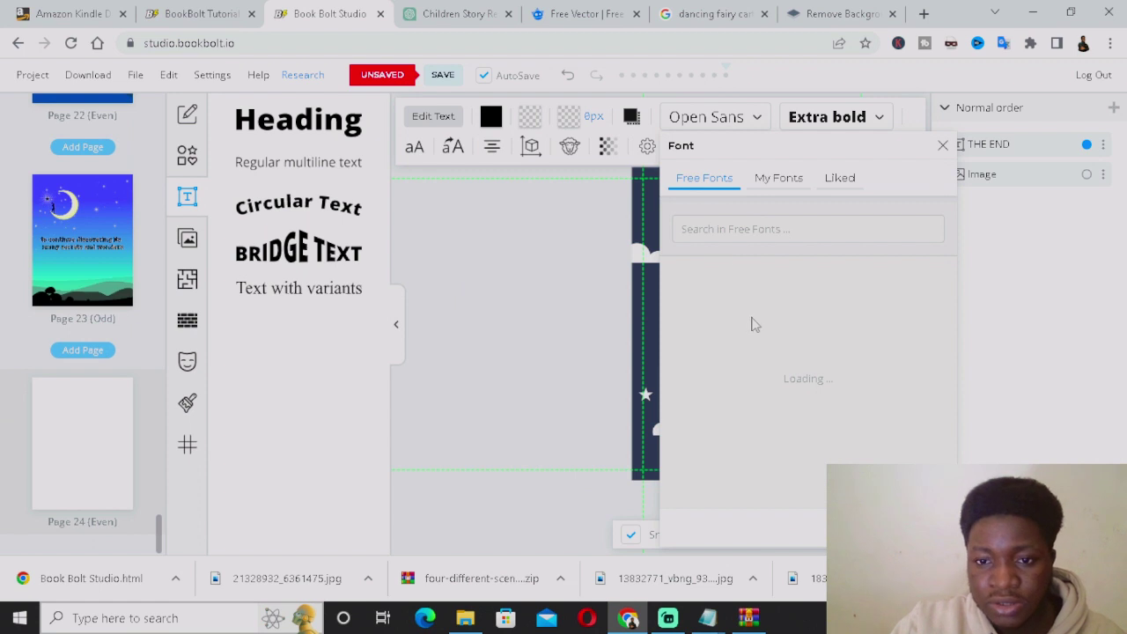
click(738, 340)
drag(614, 339, 615, 351)
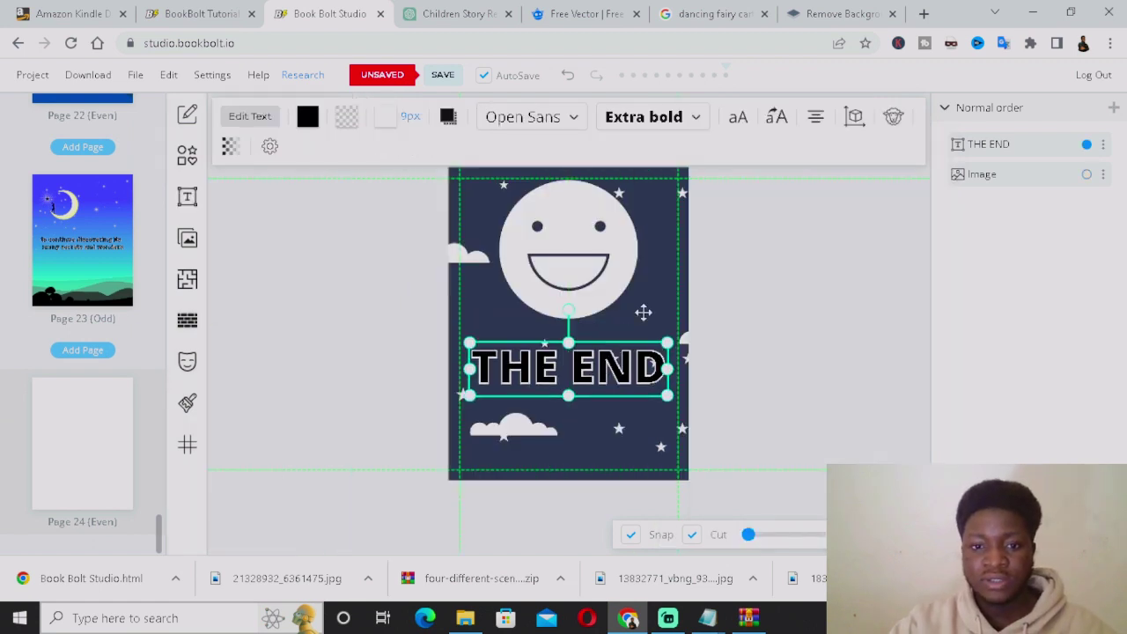
click(642, 312)
click(621, 366)
click(759, 308)
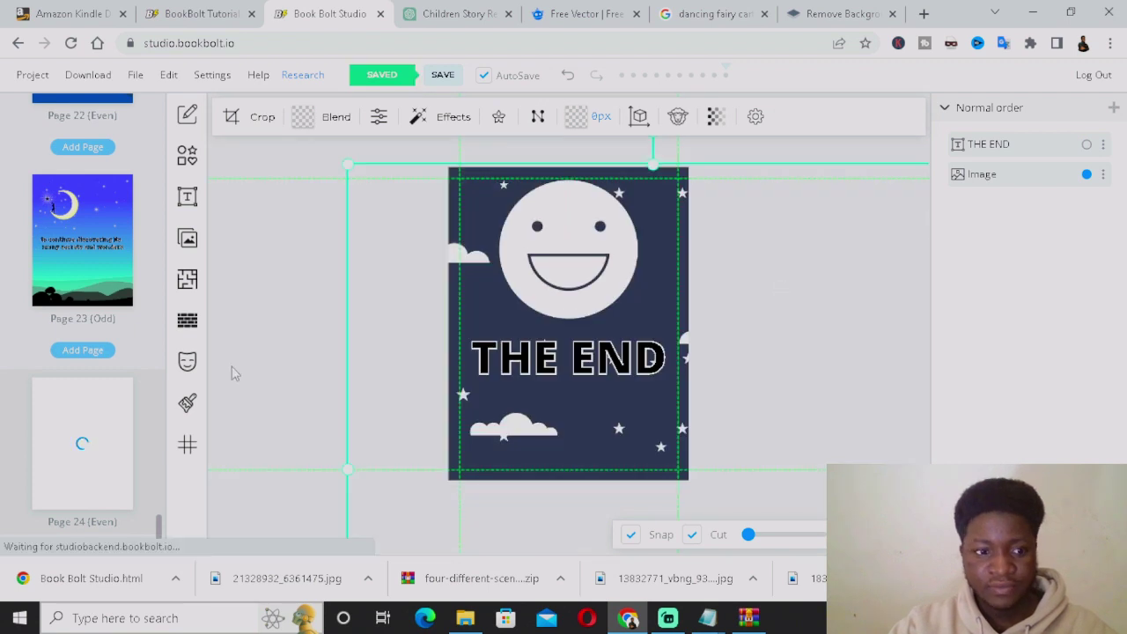
- Review the page thumbnails from Page 24 back to the cover and check the story text in Notepad's children book file
scroll(107, 328, up, 20)
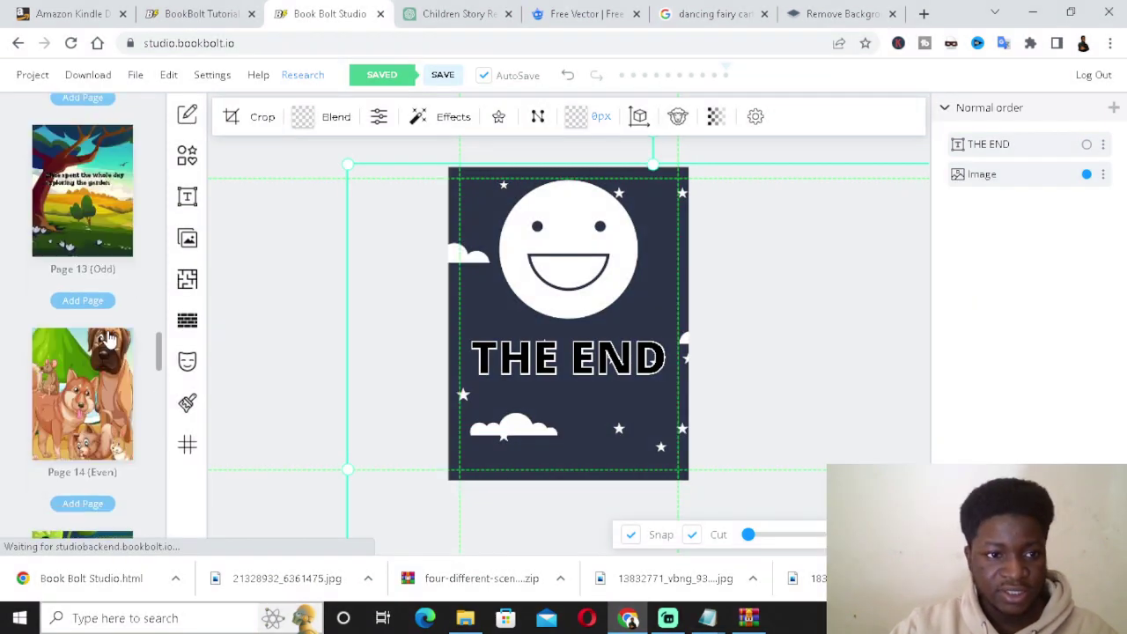
scroll(105, 328, up, 18)
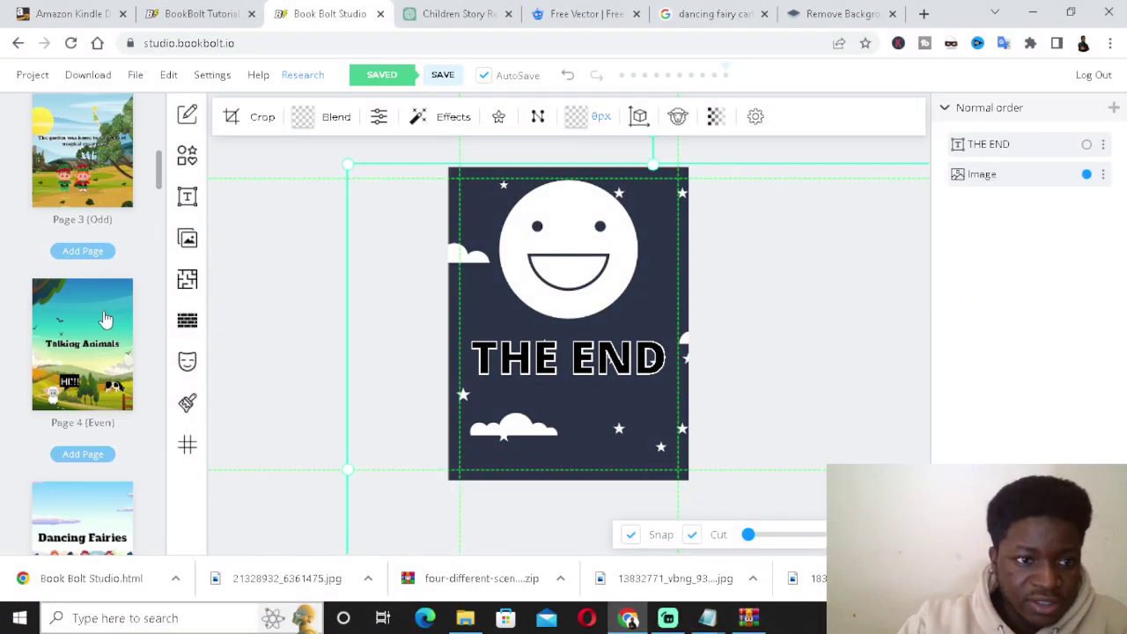
scroll(104, 317, up, 2)
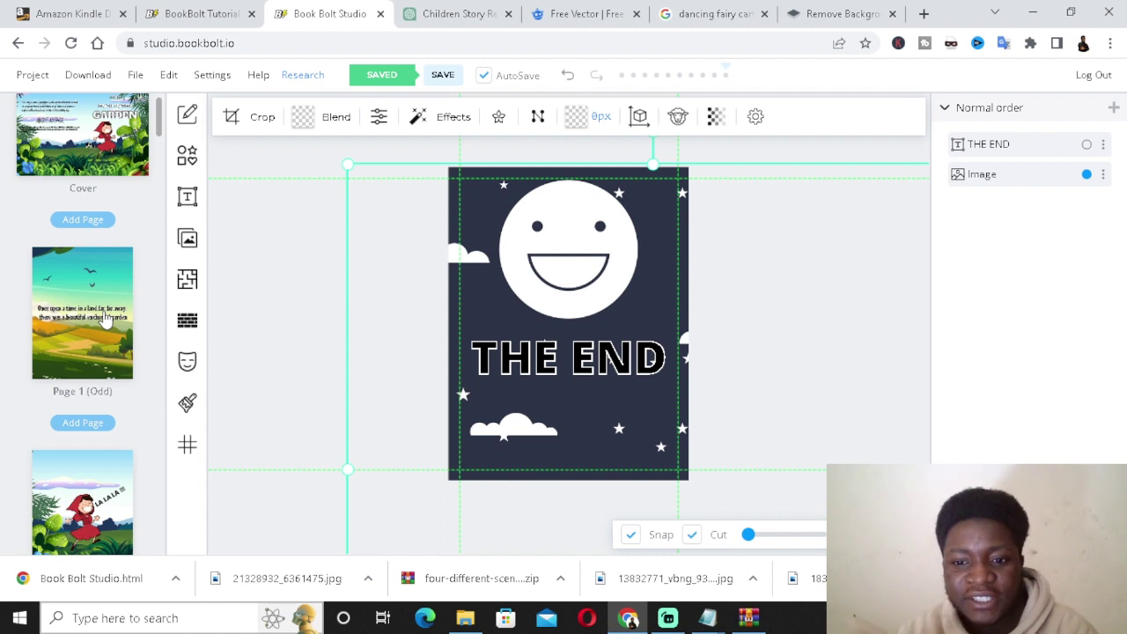
mouse_move(703, 621)
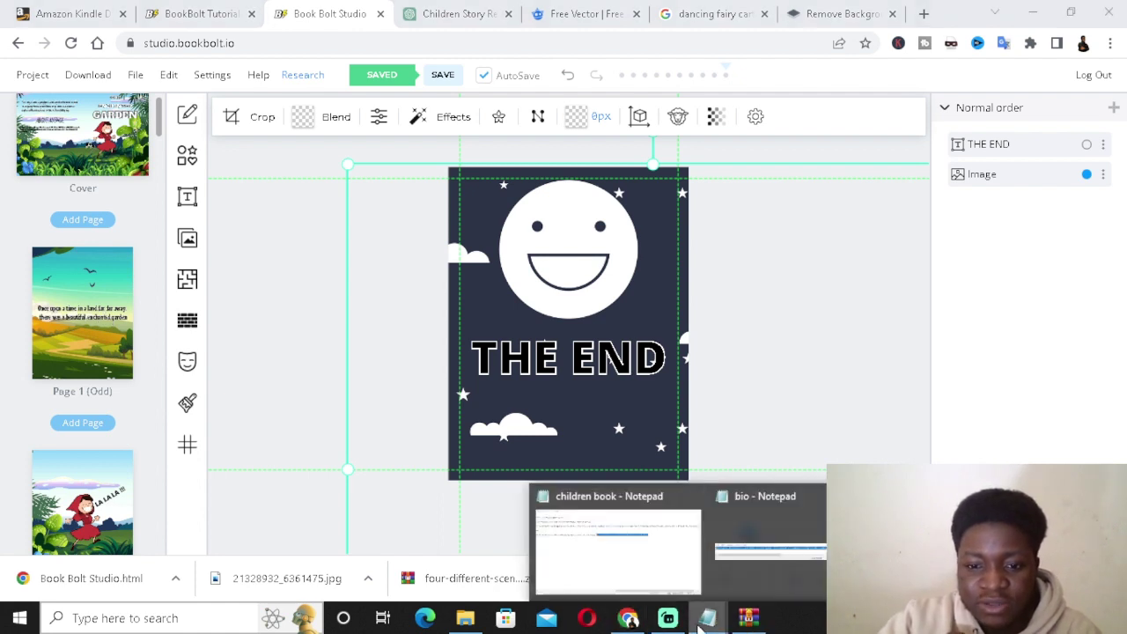
click(644, 561)
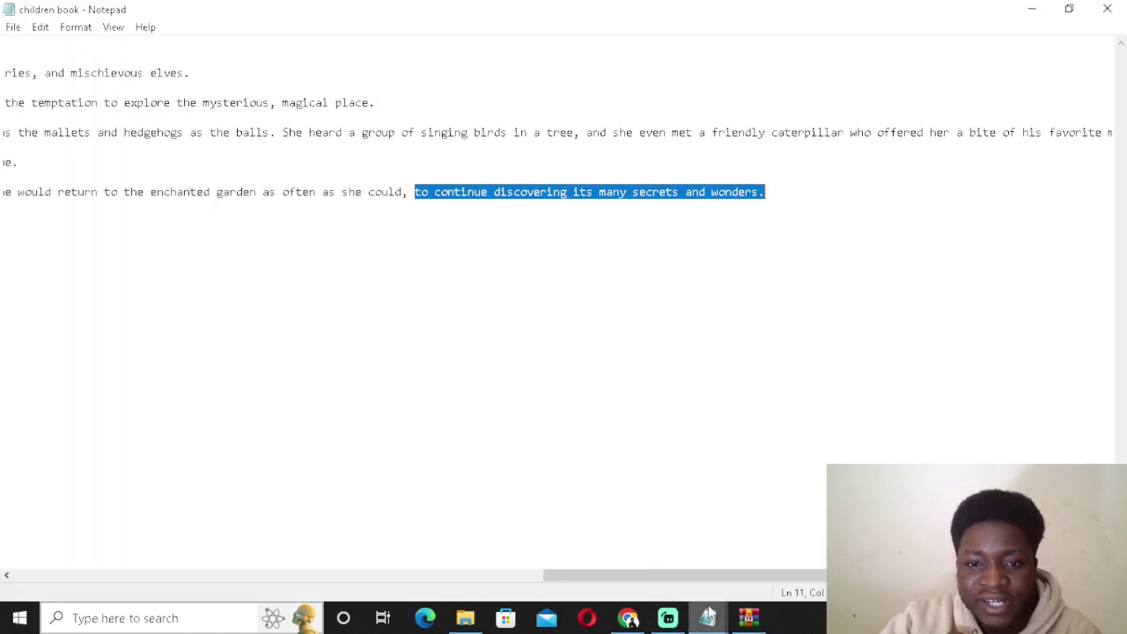
click(630, 623)
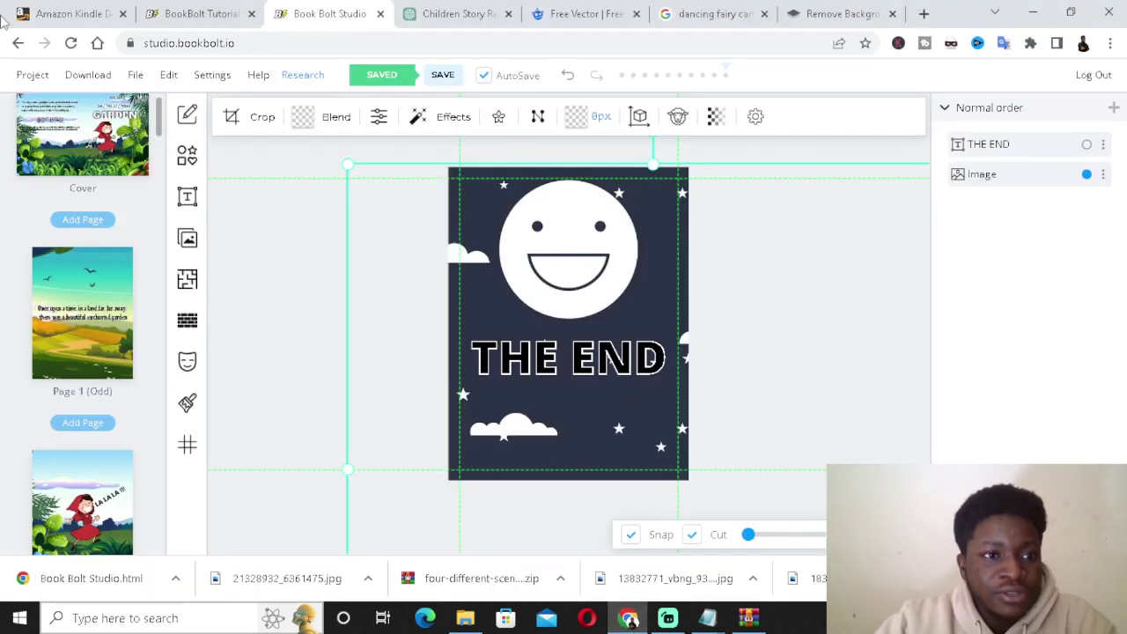
- Review the cover and the pages through Page 24, and download the current project in RGB
click(47, 136)
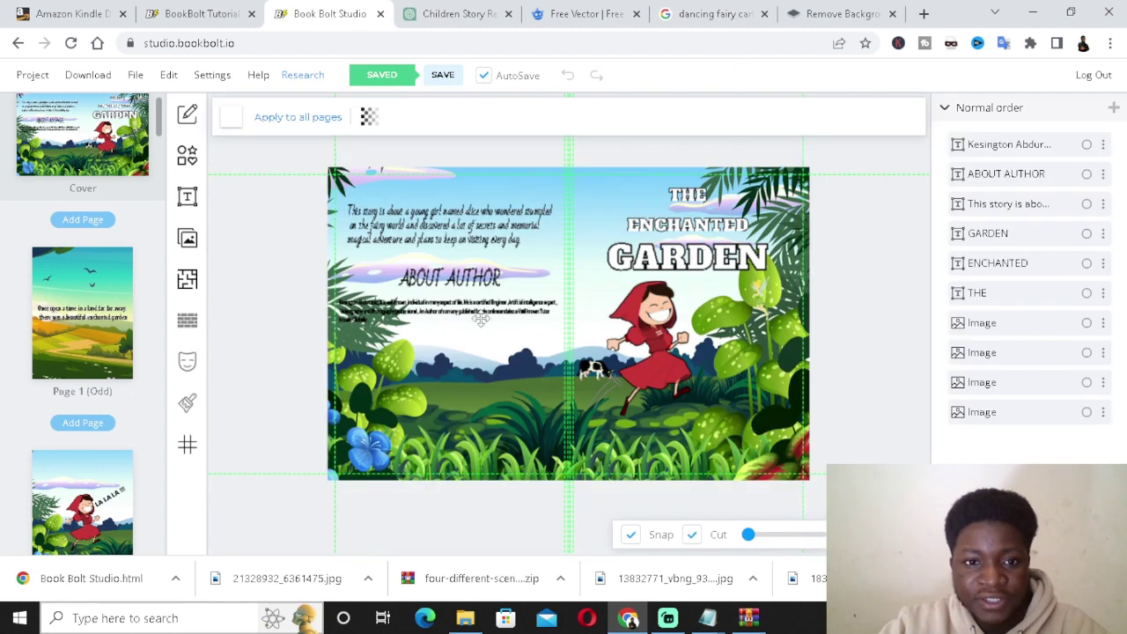
scroll(105, 304, down, 18)
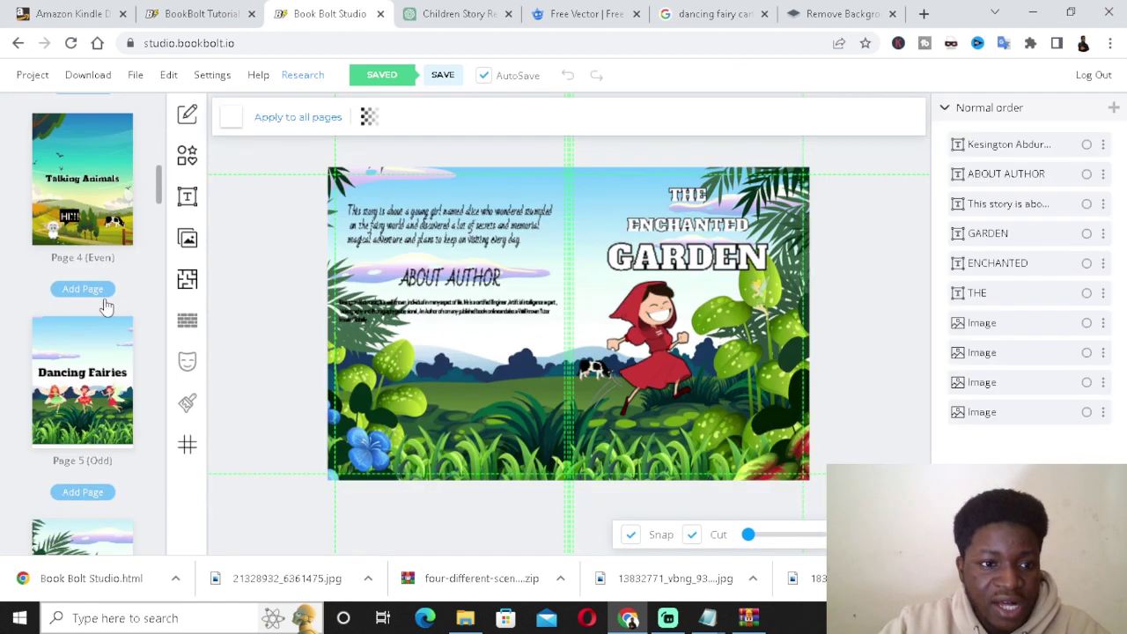
scroll(97, 300, down, 20)
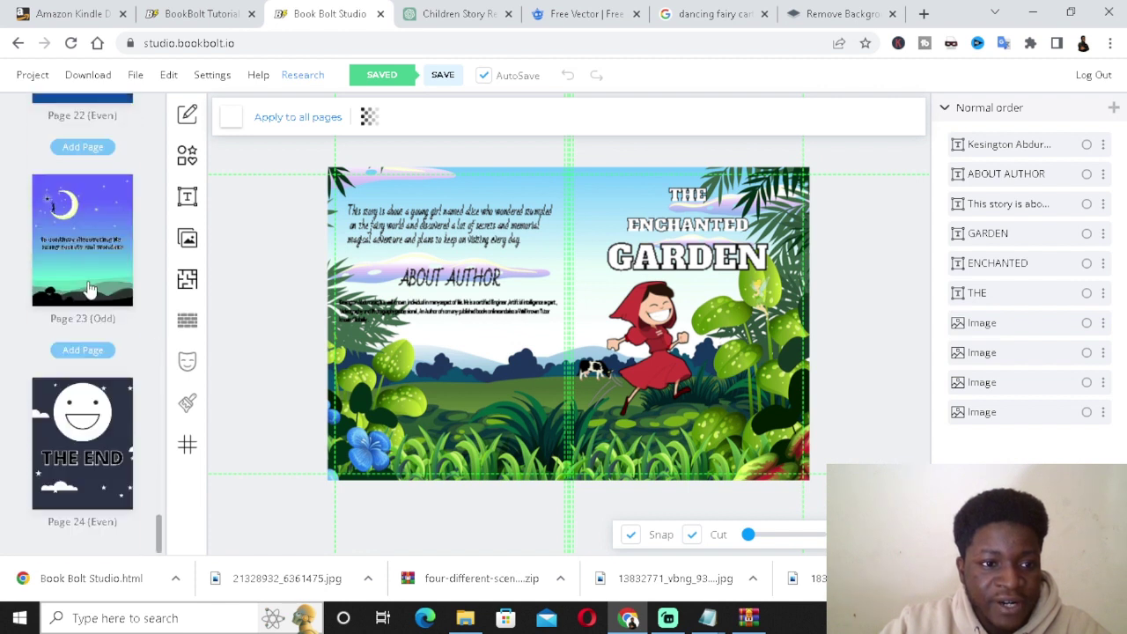
click(88, 77)
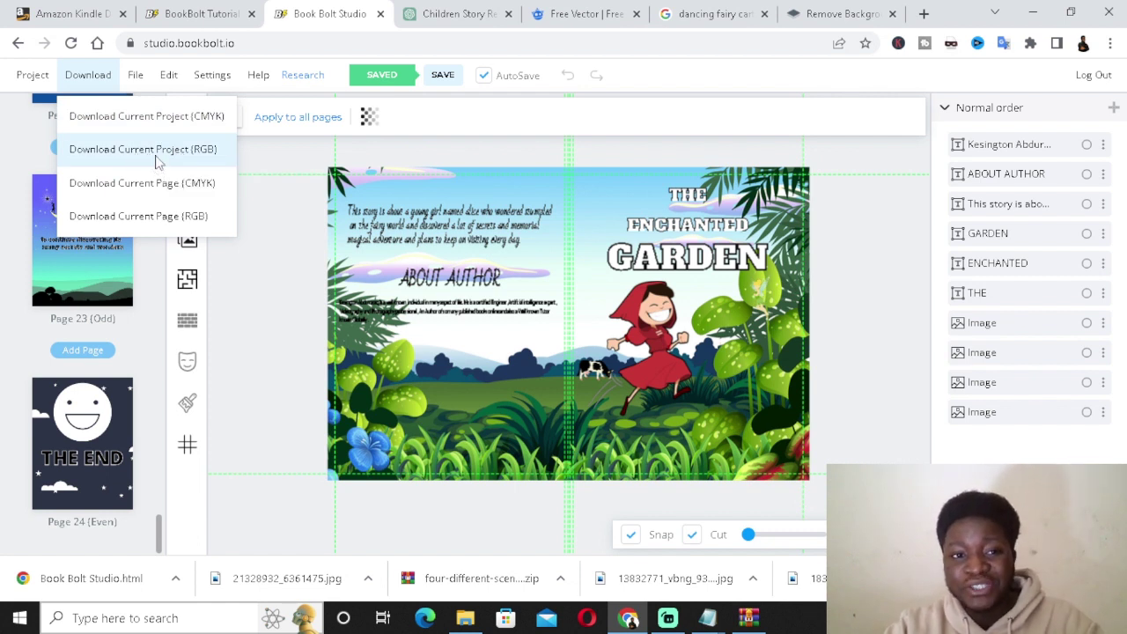
click(155, 159)
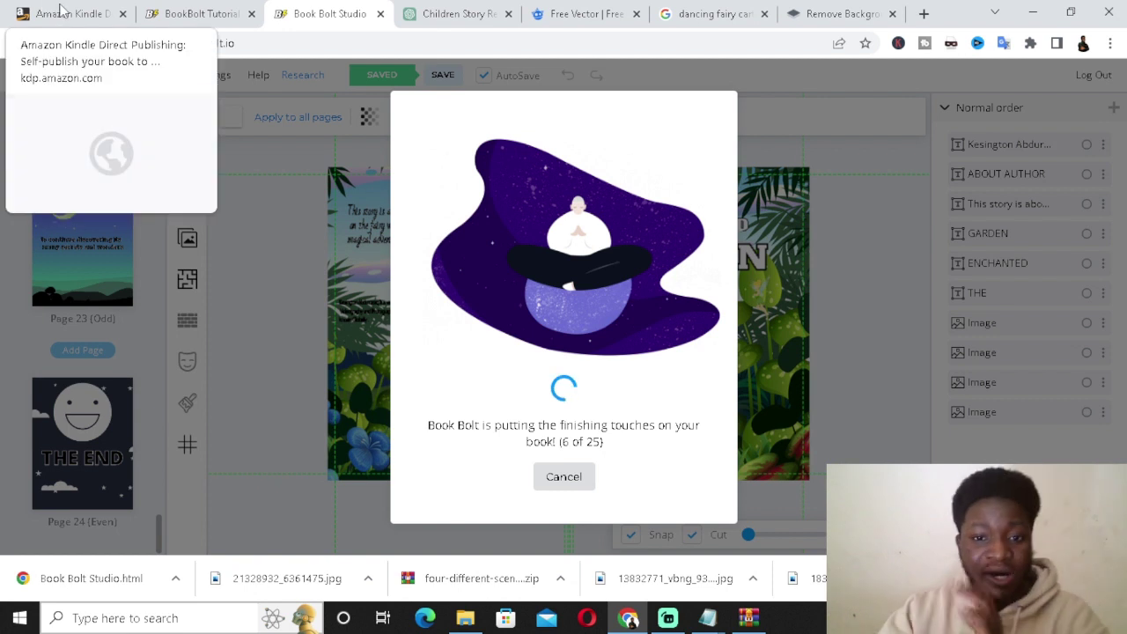
- Switch to Amazon Kindle Direct Publishing and start creating a new title from the bookshelf
click(71, 10)
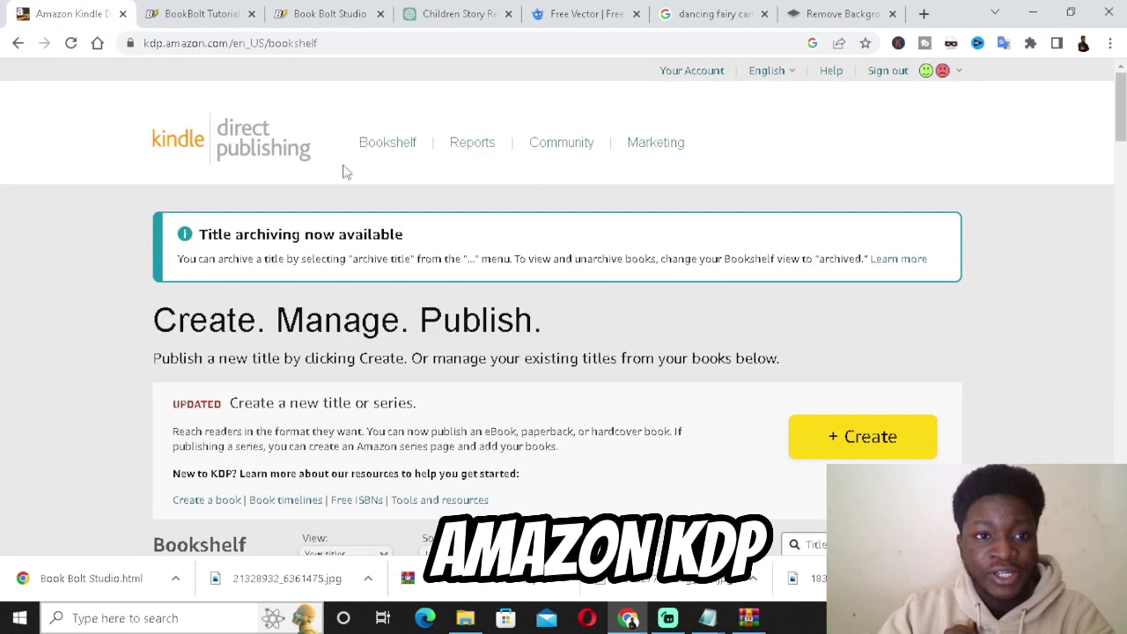
click(867, 437)
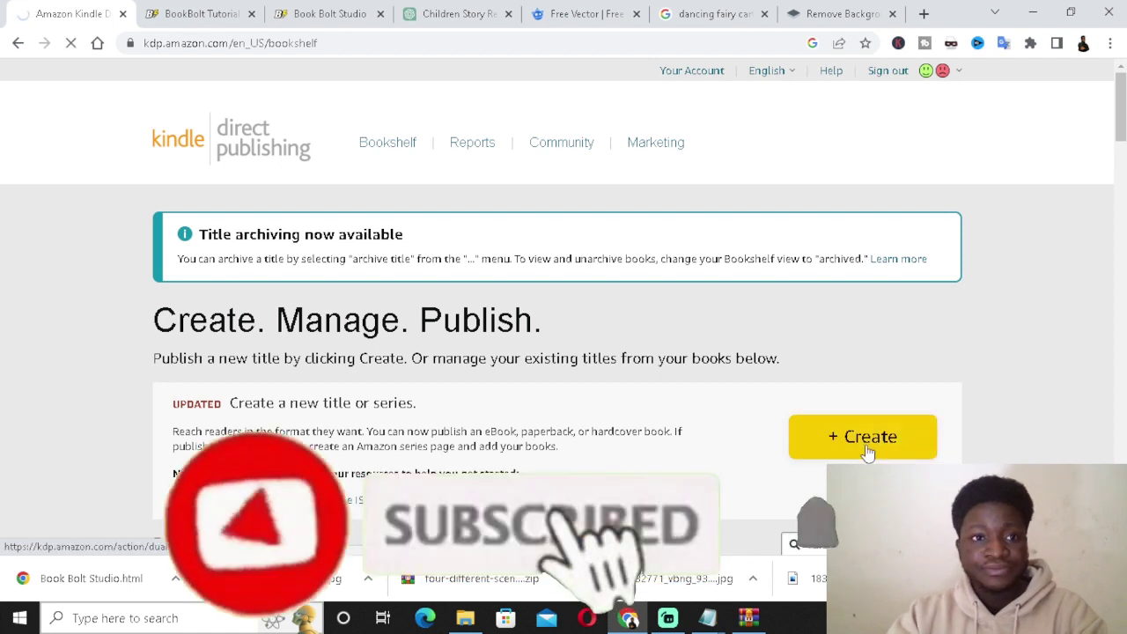
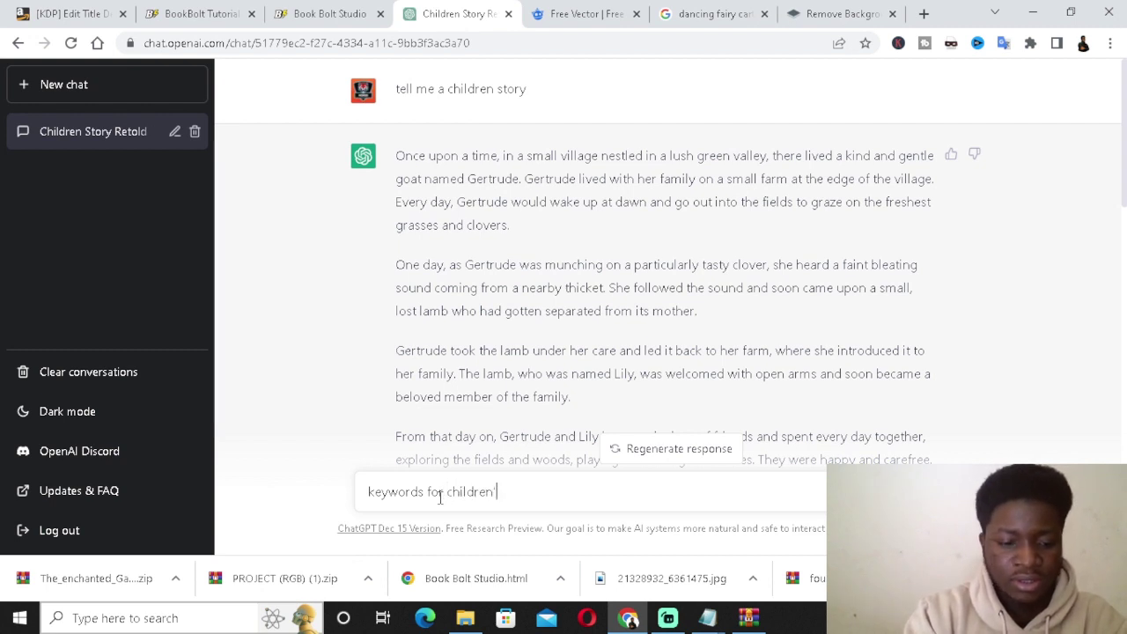
- Ask ChatGPT for keywords suited to the children's book
text(k)
key(Return)
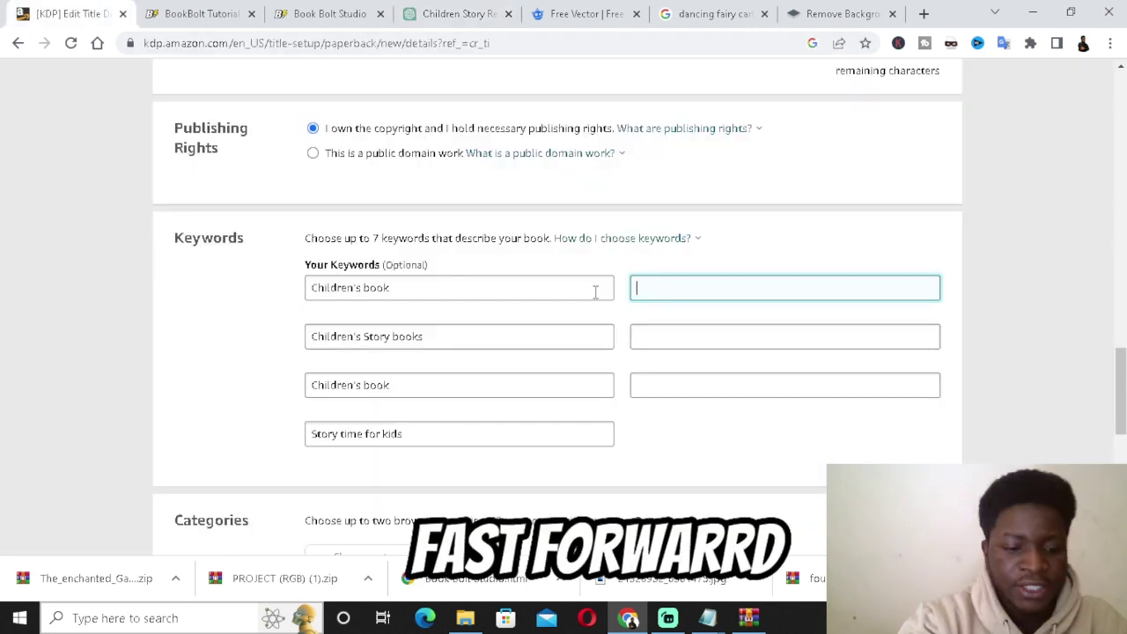
- Complete the keywords with Adventure book for kids, Fairytales for kids and Magic children book, and select the Fiction > General category
text(Adventure)
click(348, 556)
scroll(503, 315, up, 10)
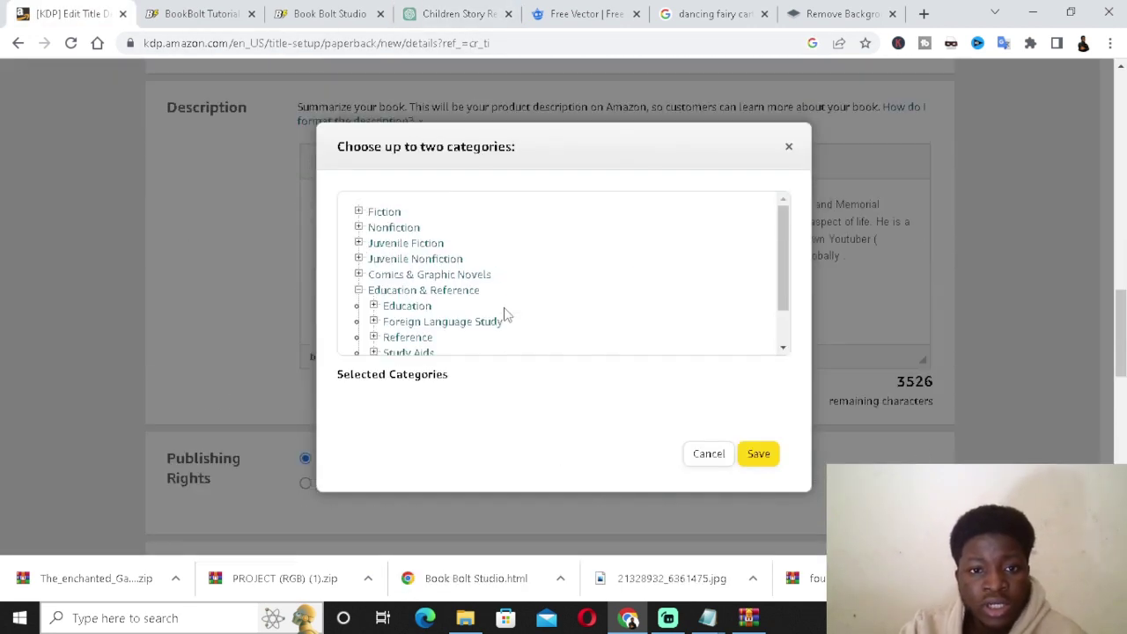
click(385, 212)
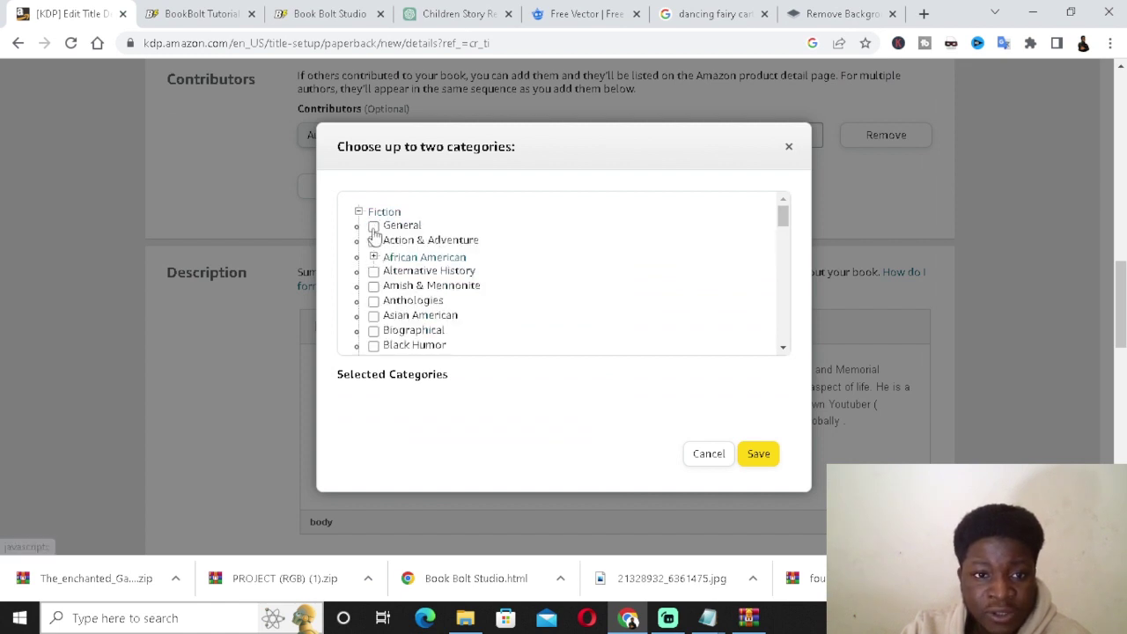
click(374, 226)
- Add Education & Reference > Education > General as the second browse category and save the category selection
scroll(387, 273, down, 10)
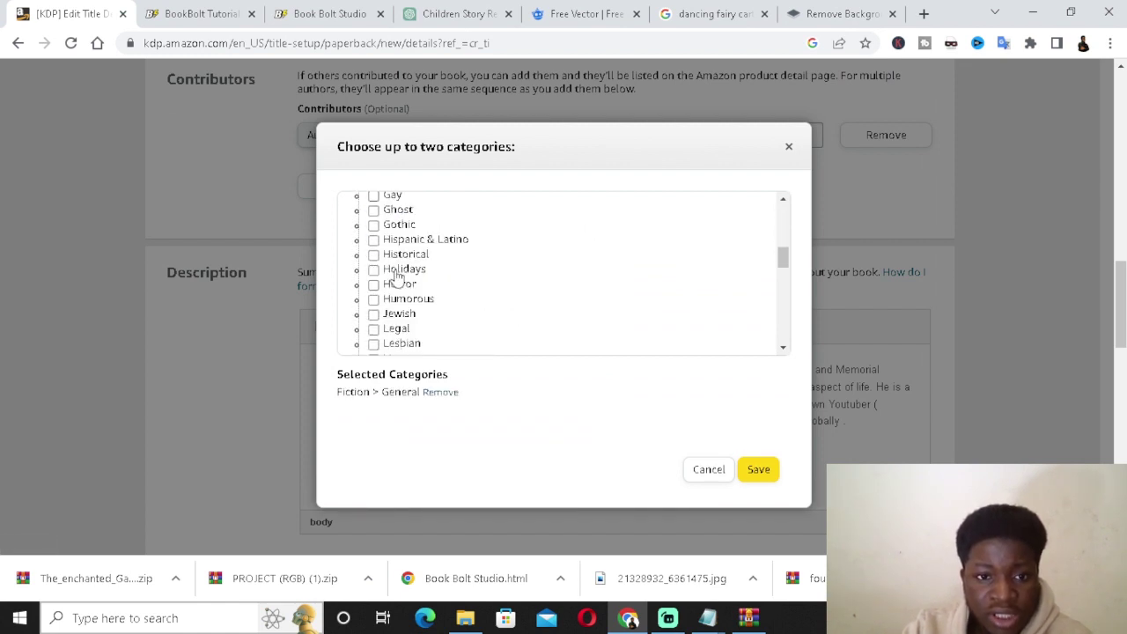
scroll(397, 278, down, 8)
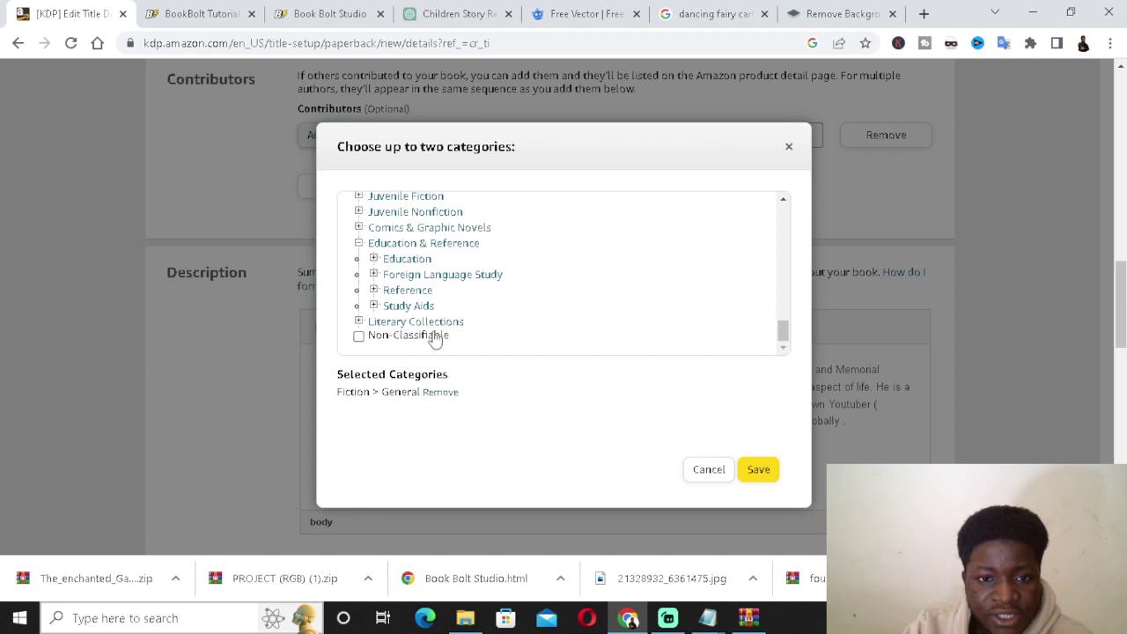
scroll(406, 310, up, 1)
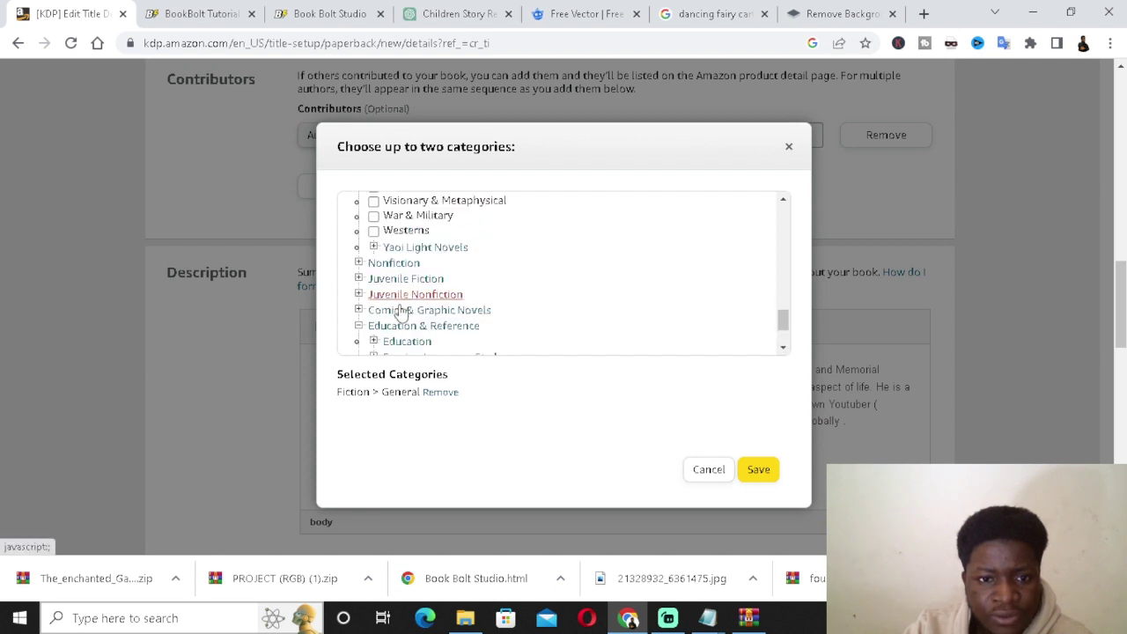
click(418, 313)
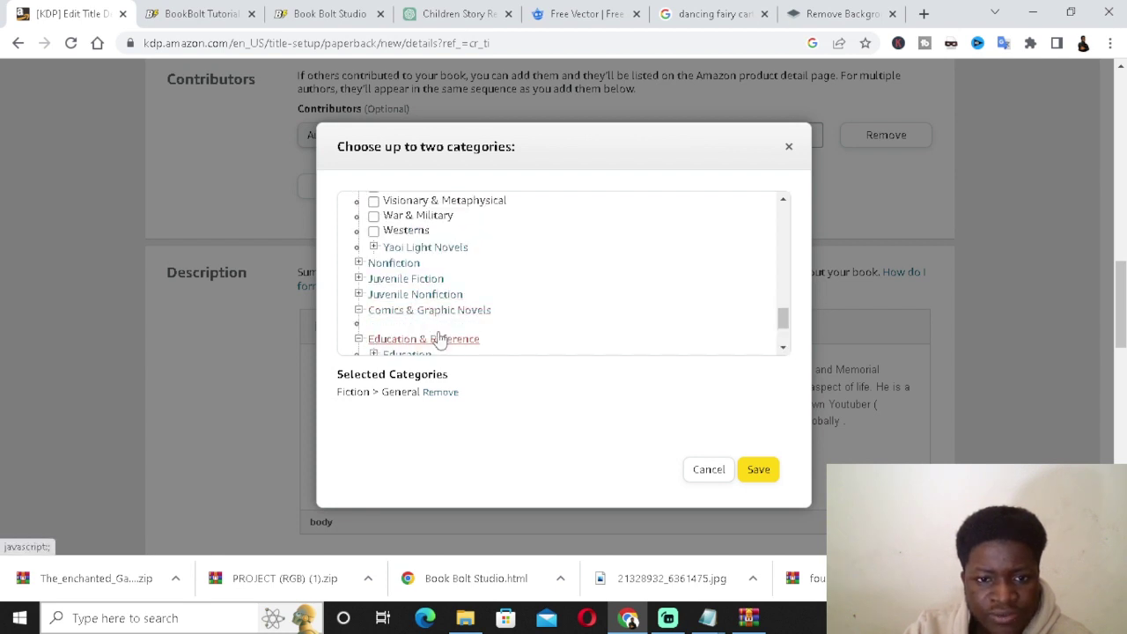
scroll(439, 341, down, 1)
click(407, 272)
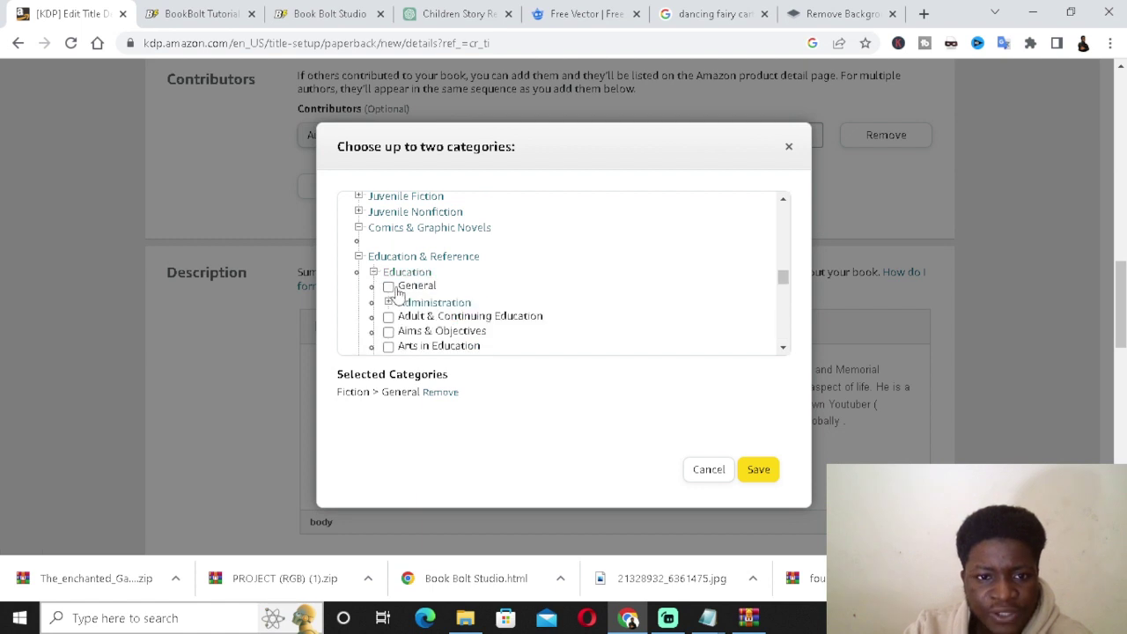
click(395, 289)
click(753, 473)
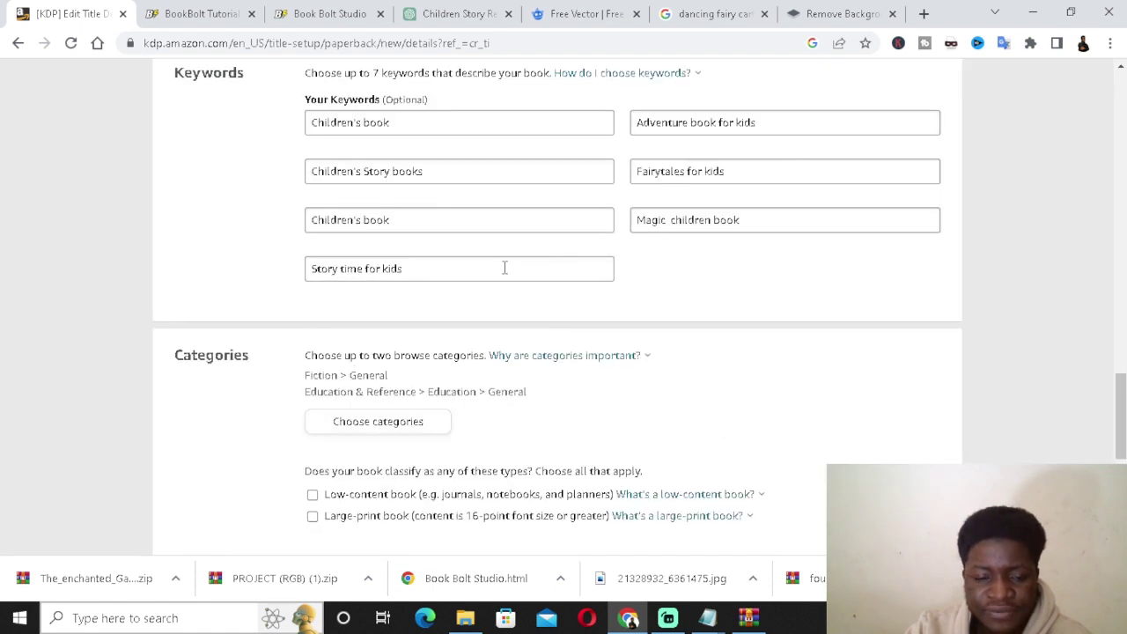
- Answer No to the adult content question and continue to the paperback content page
scroll(481, 302, down, 2)
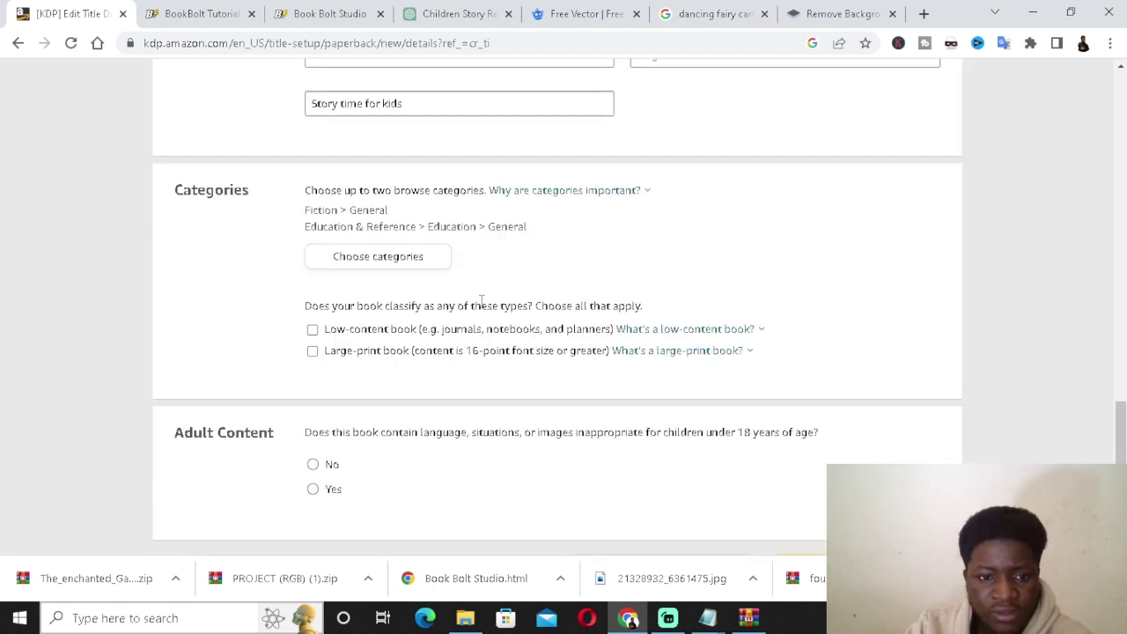
click(314, 467)
scroll(430, 396, down, 1)
click(820, 481)
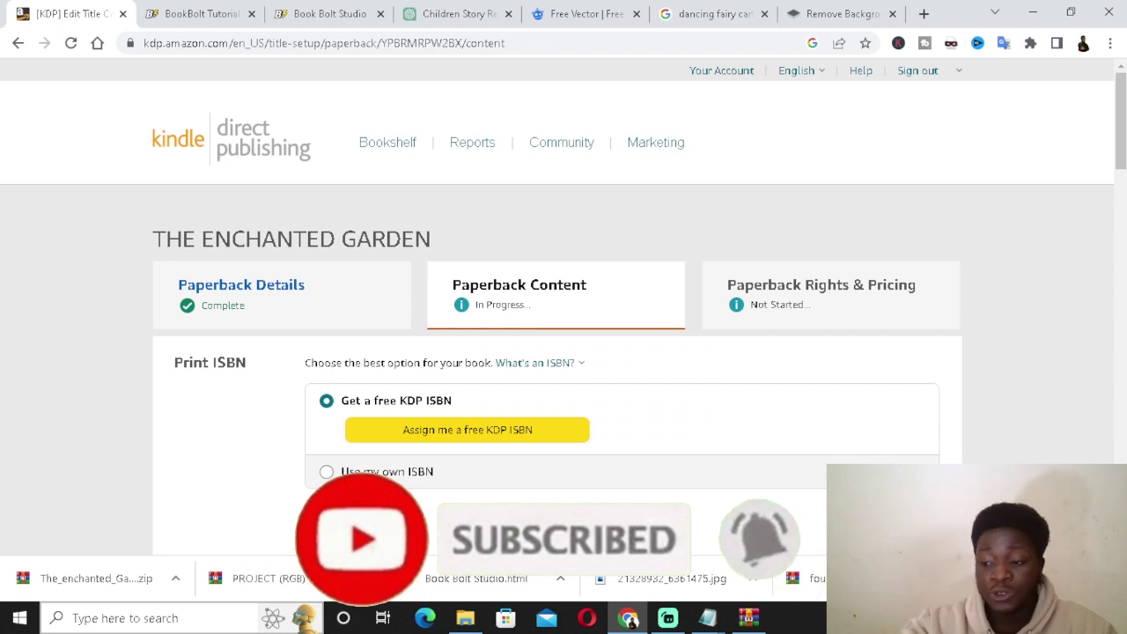
- Set the book's publication date to 01/02/2023
scroll(662, 429, down, 3)
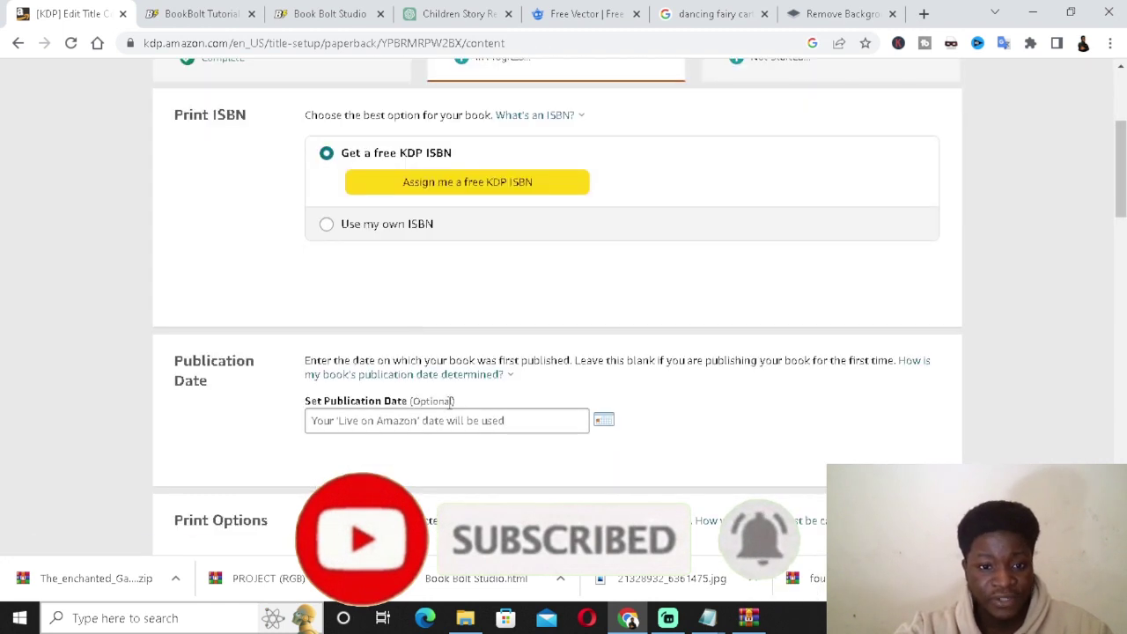
click(532, 418)
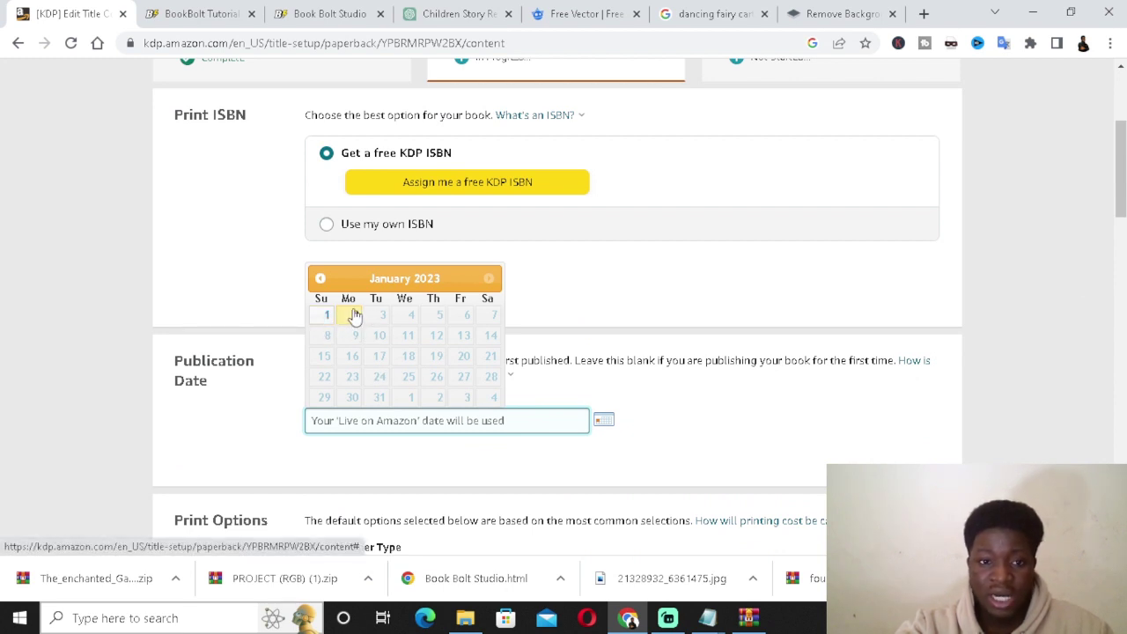
click(353, 317)
- Set the trim size to 8.5 x 11 in and the bleed setting to Bleed (PDF only)
scroll(430, 379, down, 2)
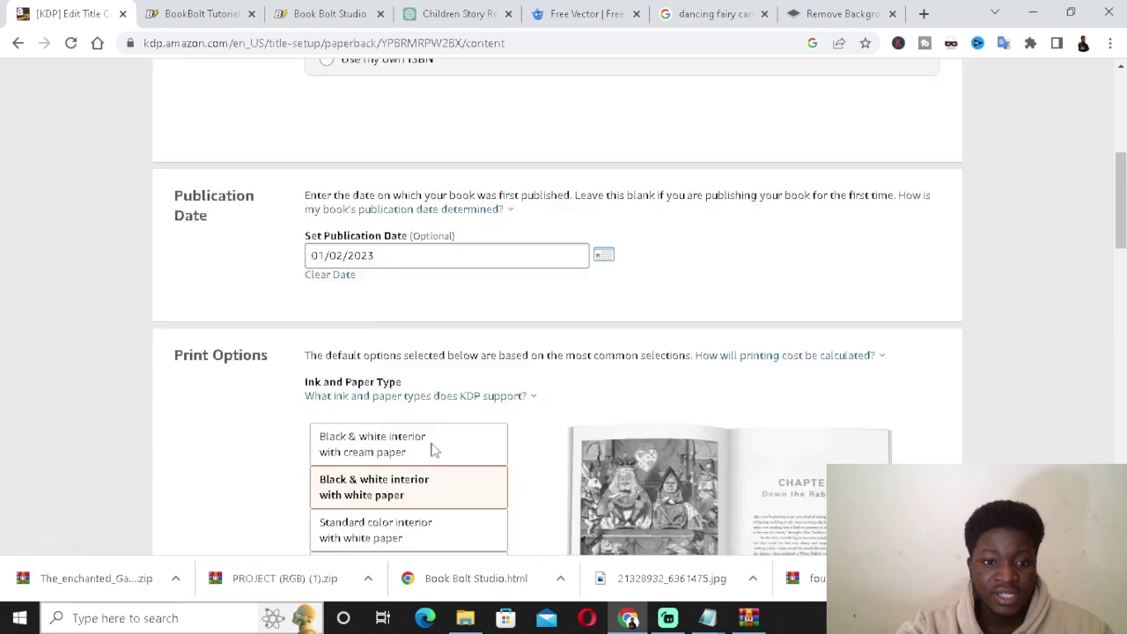
scroll(414, 423, down, 6)
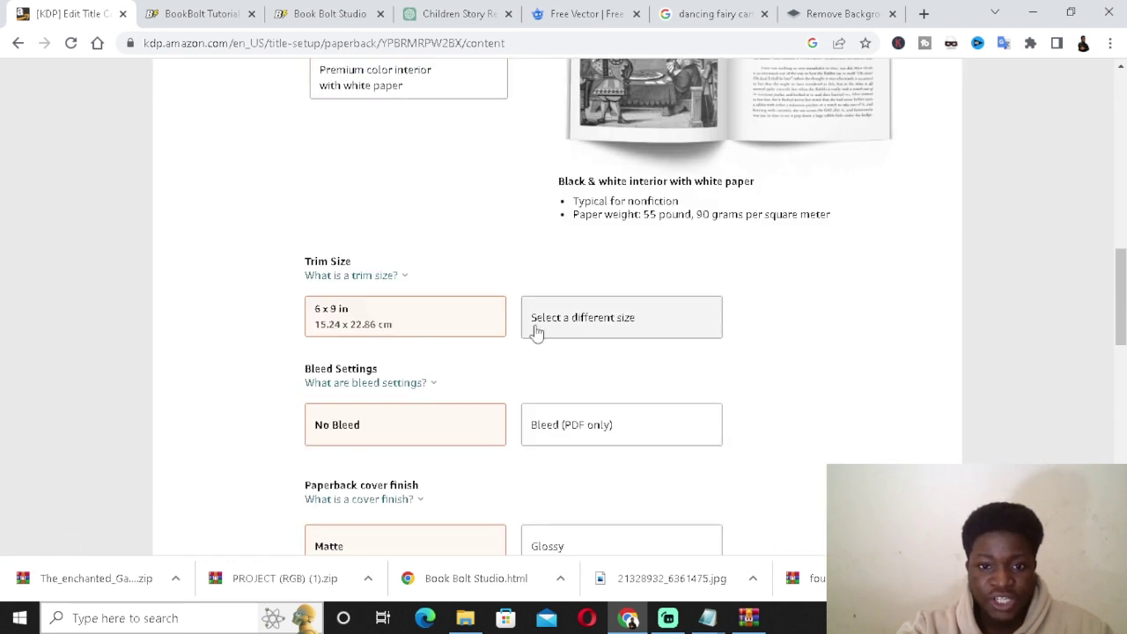
click(648, 334)
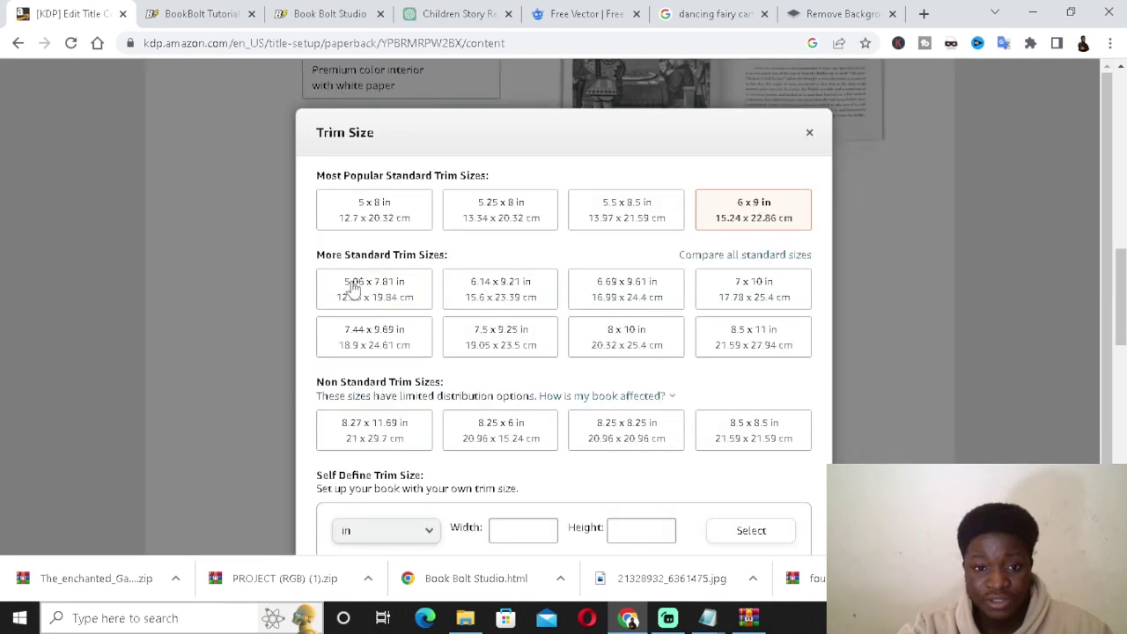
click(747, 346)
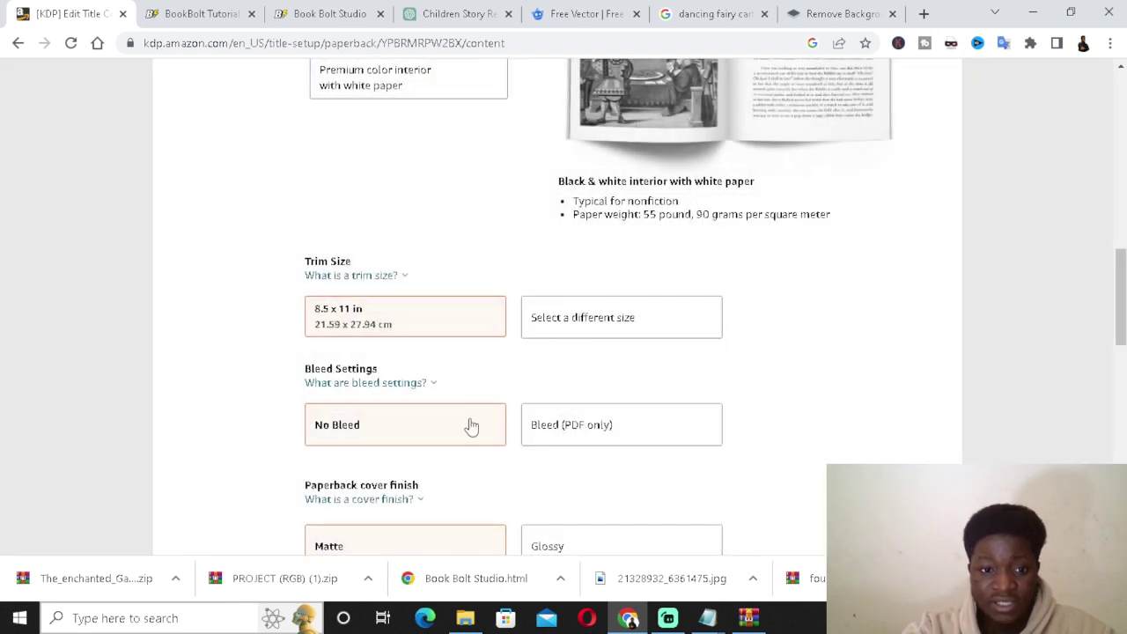
click(590, 429)
scroll(453, 423, down, 1)
- Open the downloaded The_enchanted_Garden (RGB).zip in WinRAR and extract the Paperback Interior PDF to the Desktop
scroll(470, 408, down, 4)
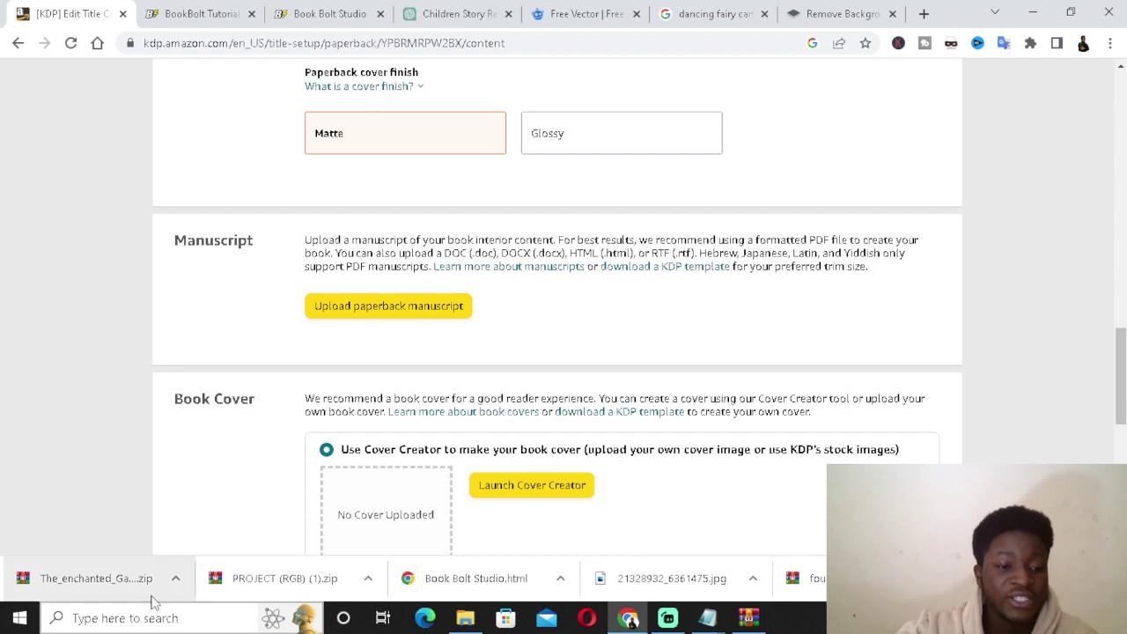
click(115, 574)
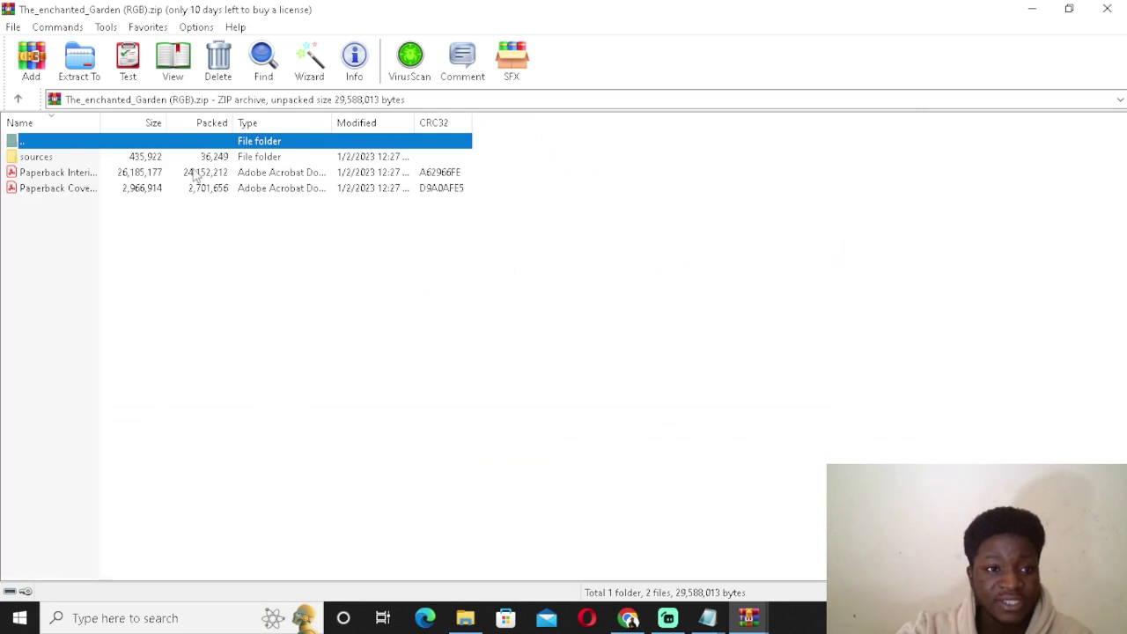
click(196, 177)
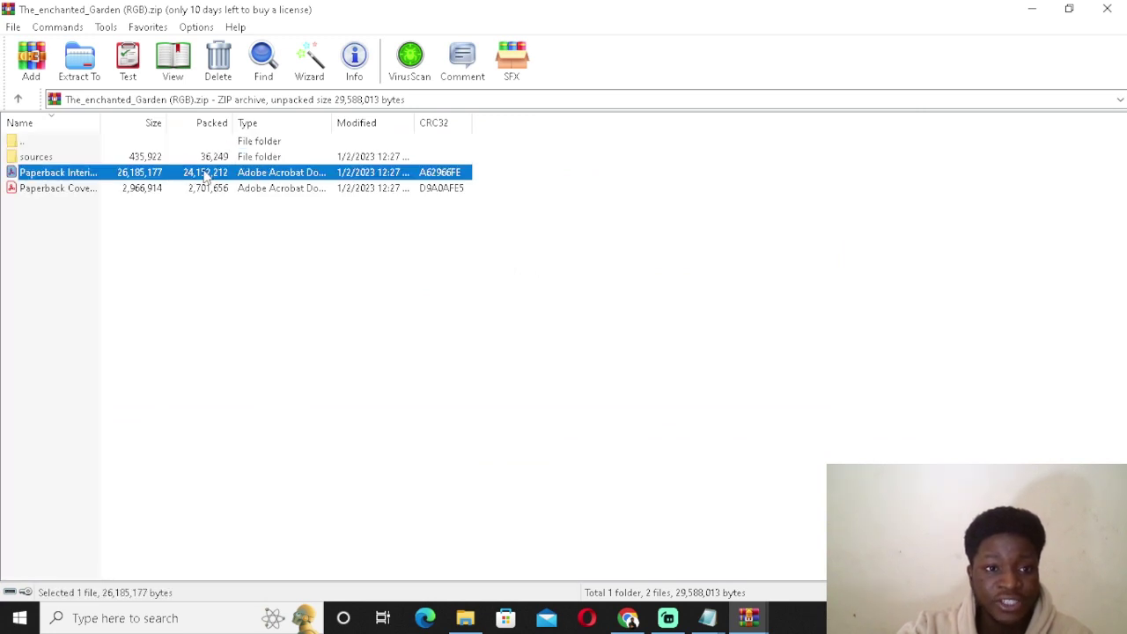
right_click(206, 177)
click(294, 261)
click(630, 277)
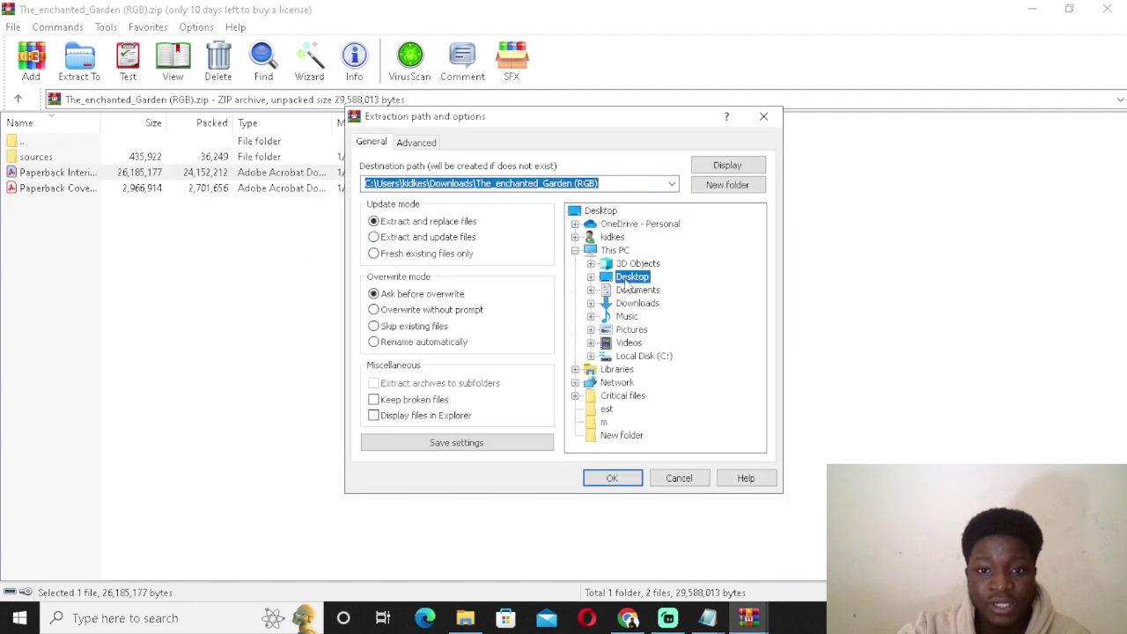
click(614, 478)
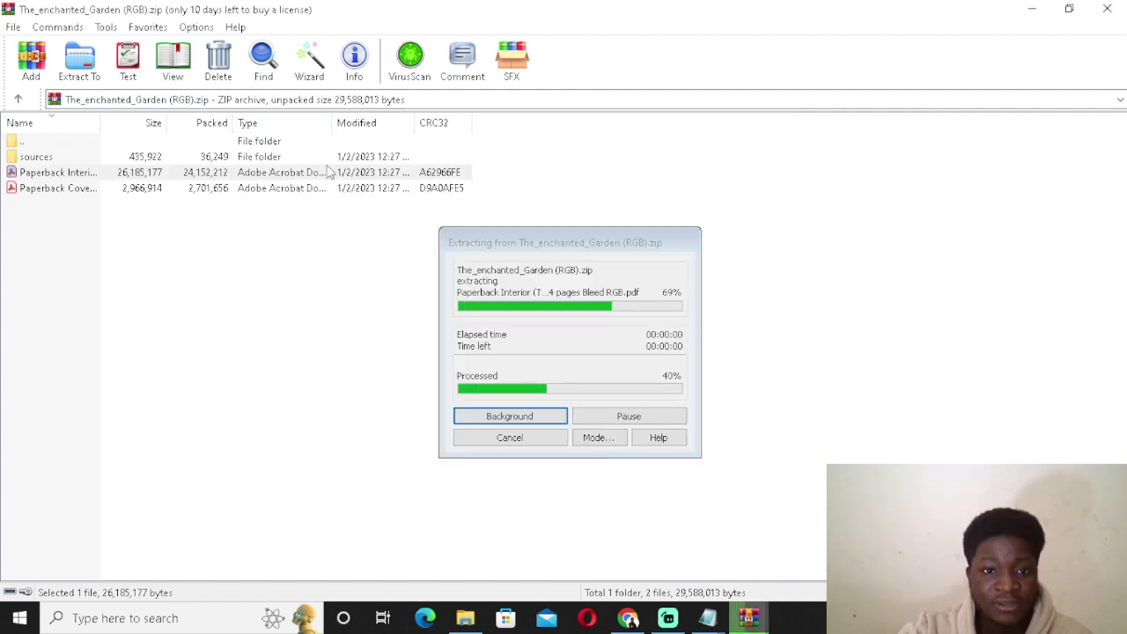
- Extract the Paperback Cover PDF from the archive to the Desktop
click(287, 188)
right_click(287, 189)
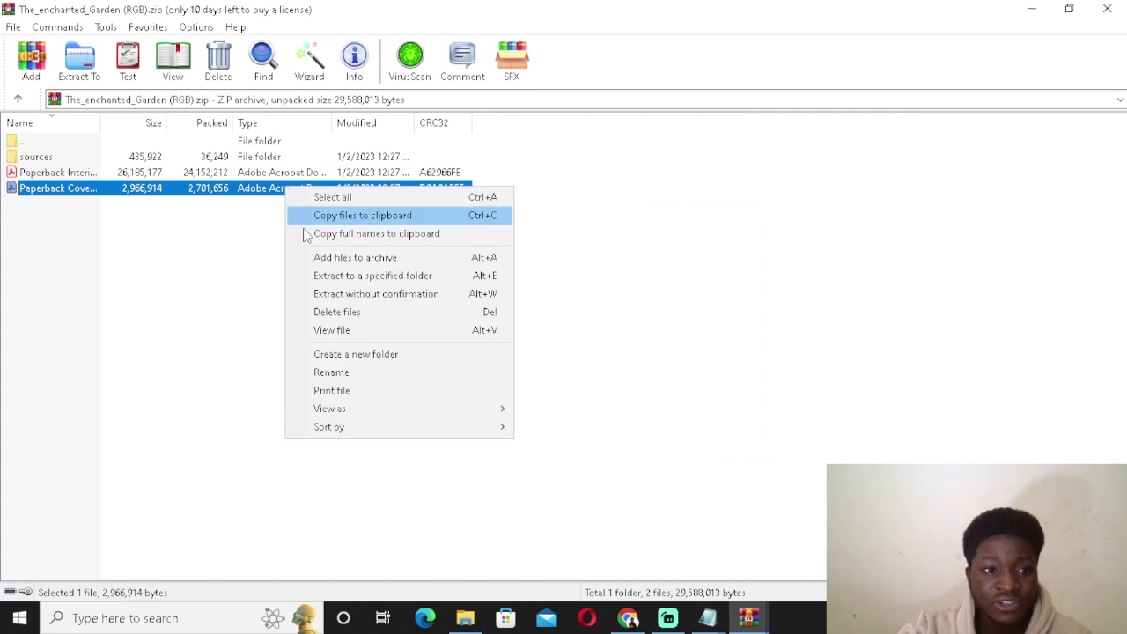
click(401, 276)
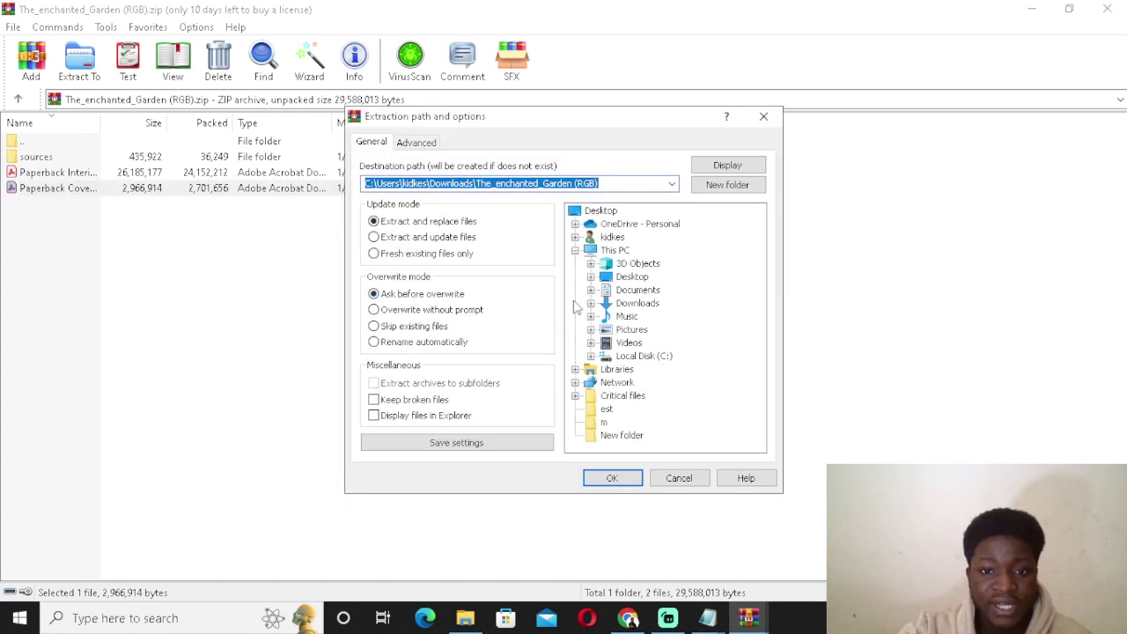
click(630, 277)
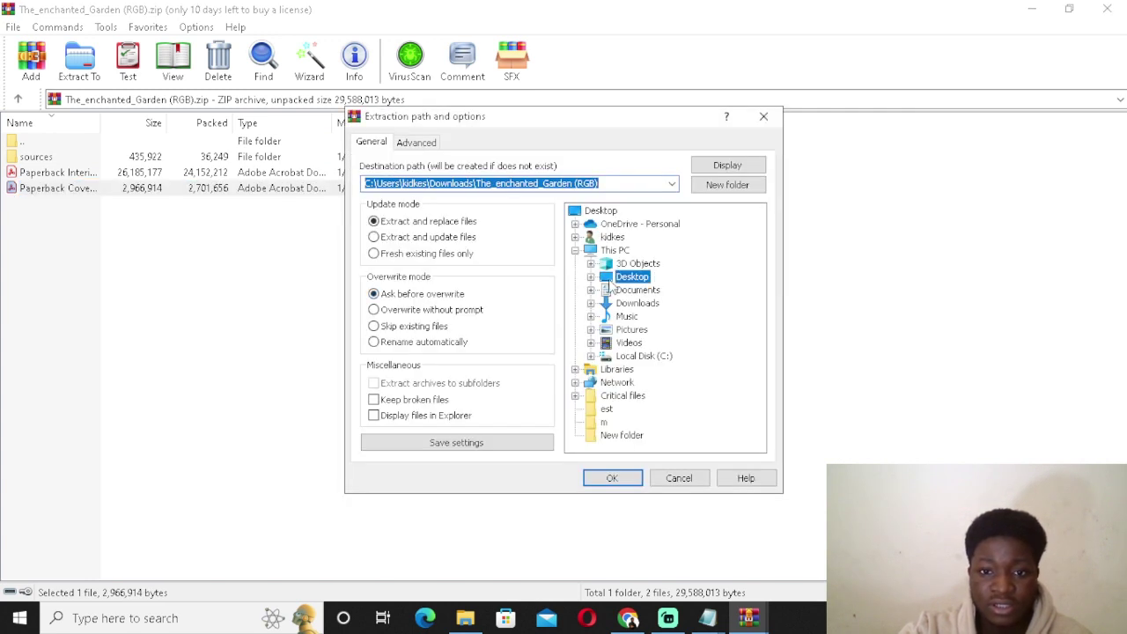
click(632, 478)
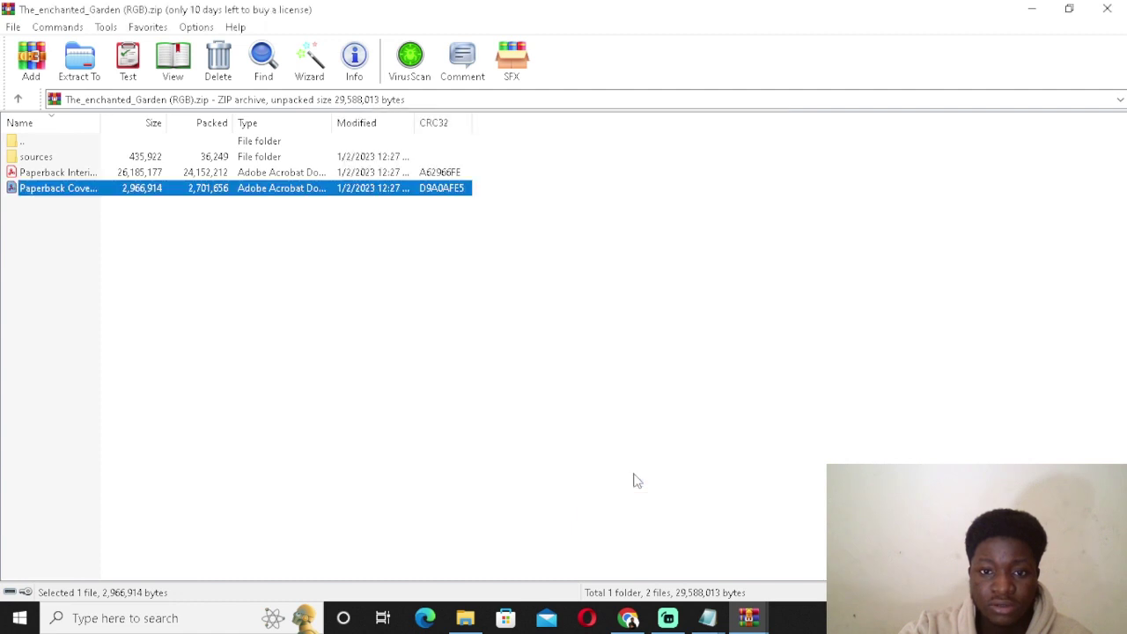
- Return to KDP in Chrome and upload the The_enchanted_Garden Paperback Interior PDF from the Desktop as the manuscript
click(628, 617)
click(433, 314)
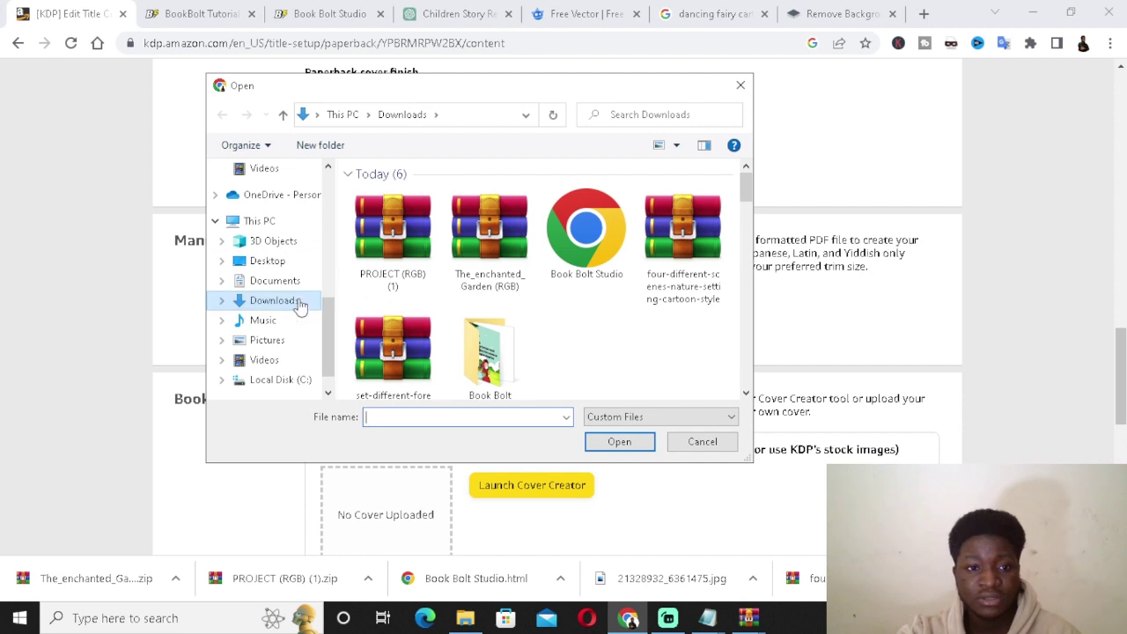
click(294, 262)
scroll(440, 312, down, 1)
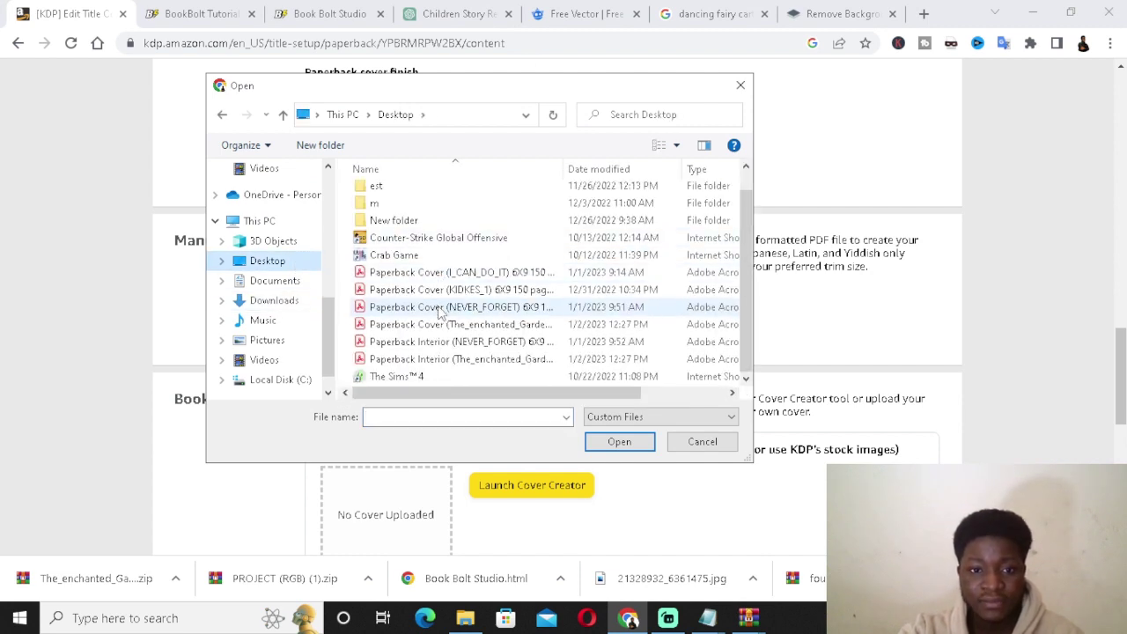
click(519, 359)
click(614, 441)
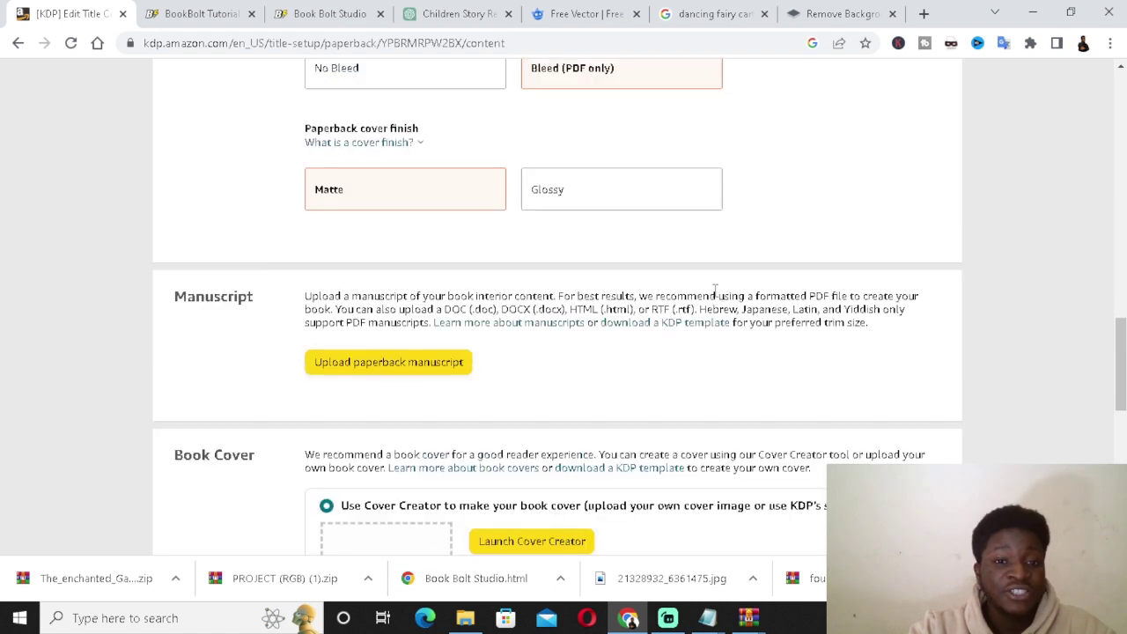
- Choose to upload an existing print-ready cover and upload the The_enchanted_Garden Paperback Cover PDF from the Desktop
scroll(458, 255, down, 1)
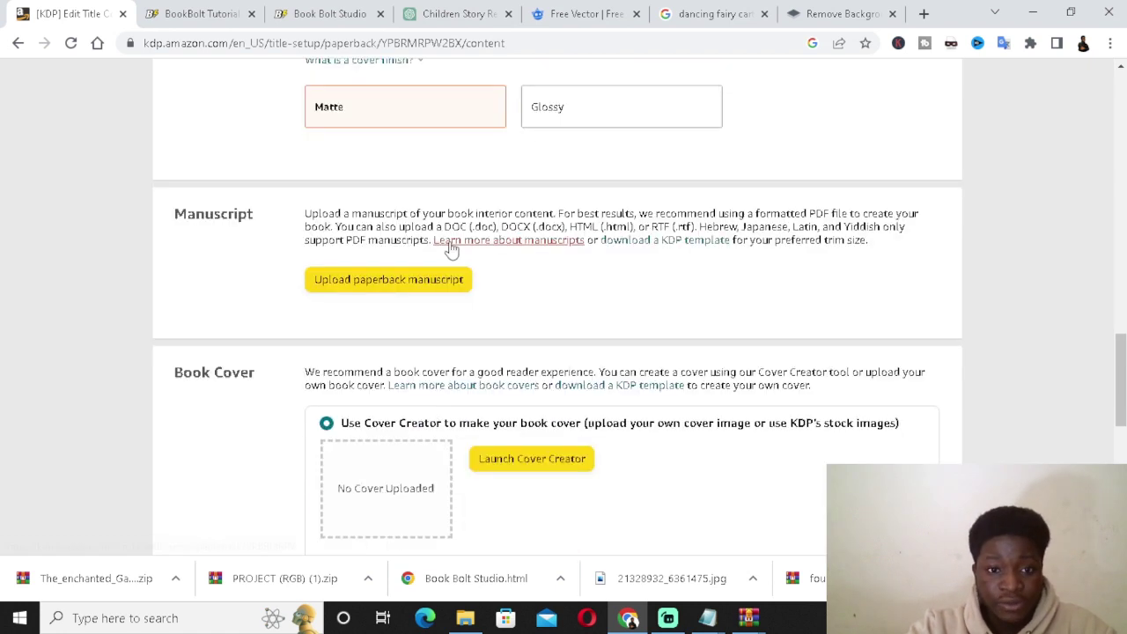
scroll(502, 307, down, 2)
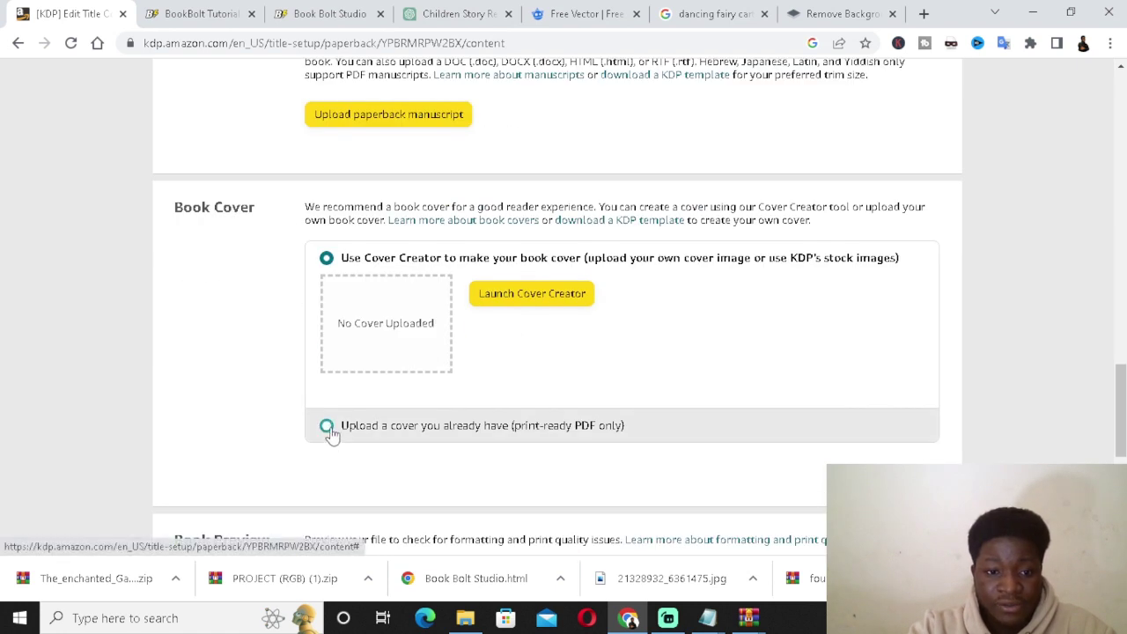
click(327, 427)
click(539, 329)
scroll(470, 332, down, 1)
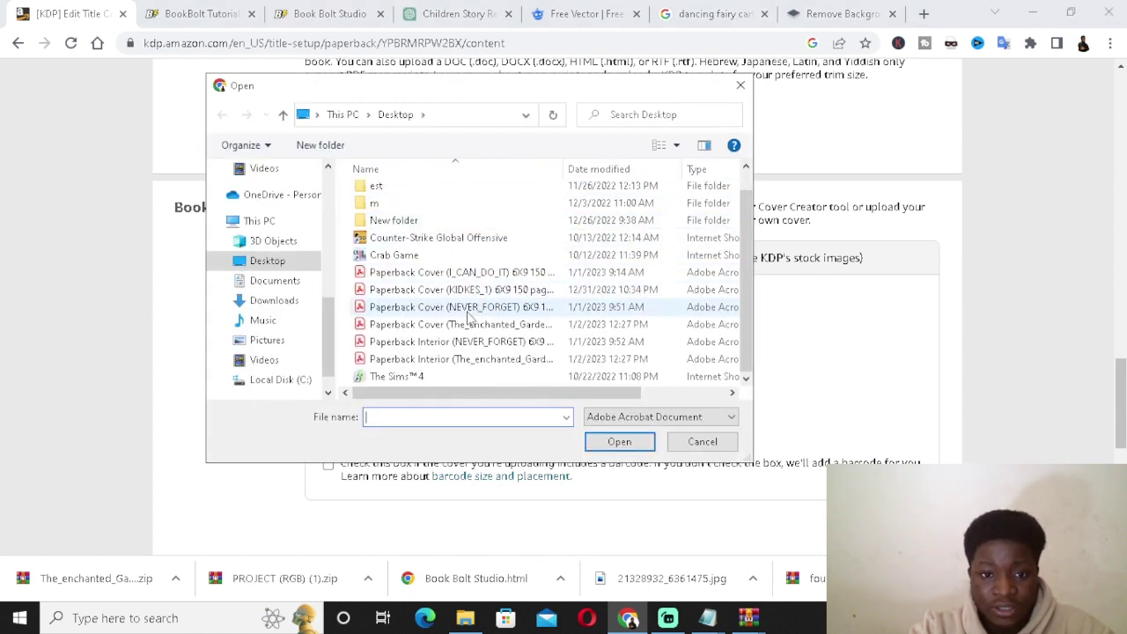
click(459, 326)
click(619, 441)
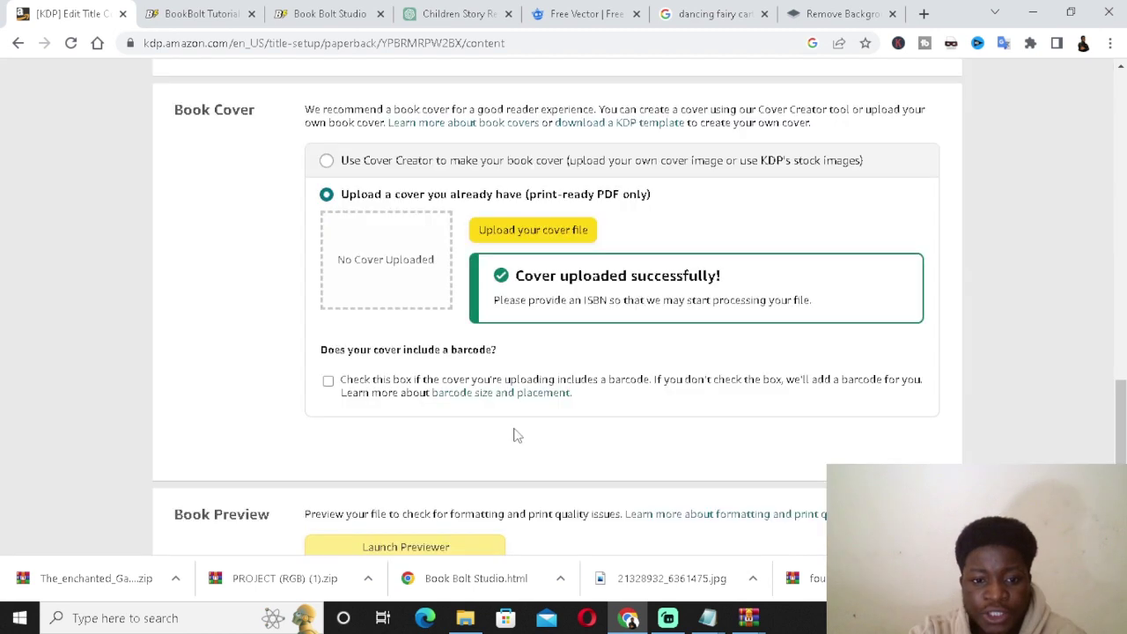
- Assign a free KDP ISBN to the paperback
scroll(475, 370, down, 4)
scroll(442, 264, up, 15)
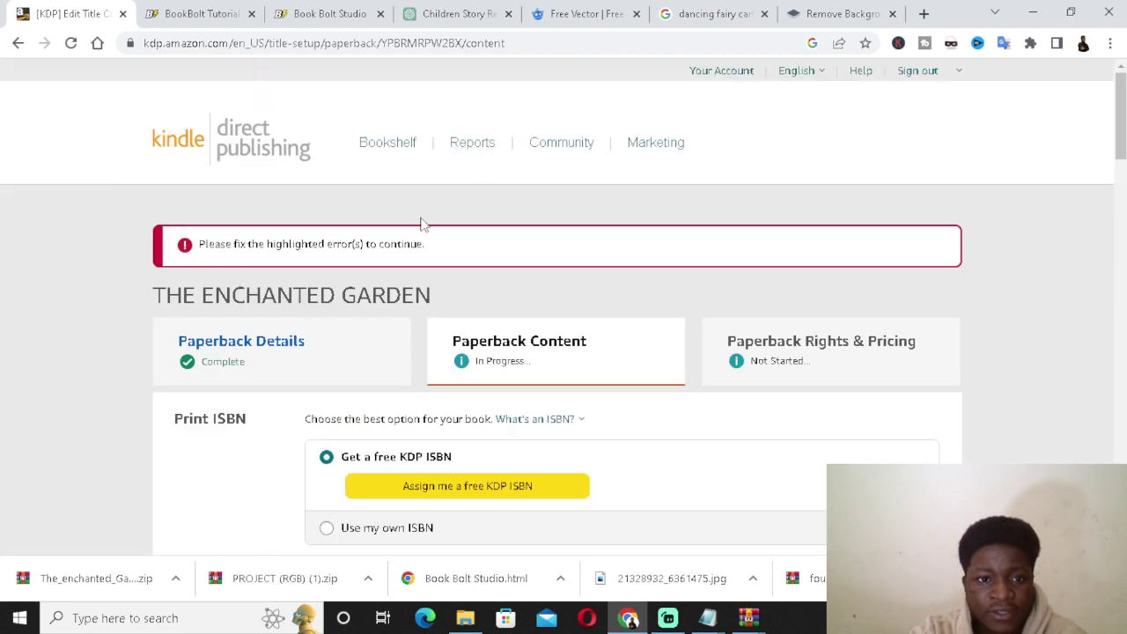
scroll(532, 342, down, 3)
click(517, 246)
click(935, 363)
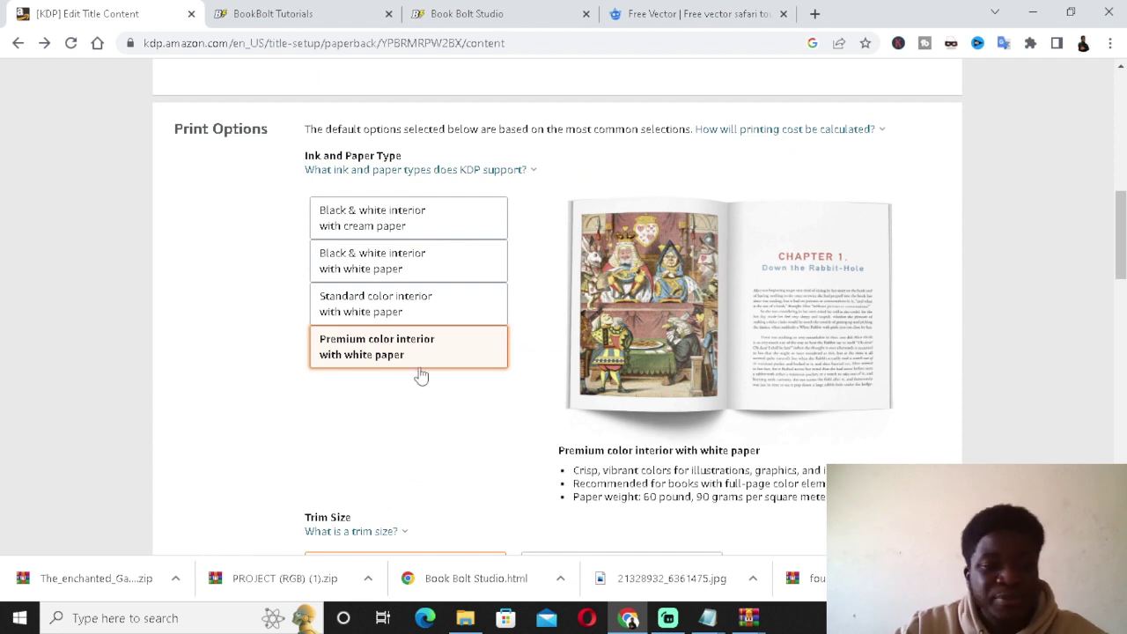
scroll(447, 403, down, 2)
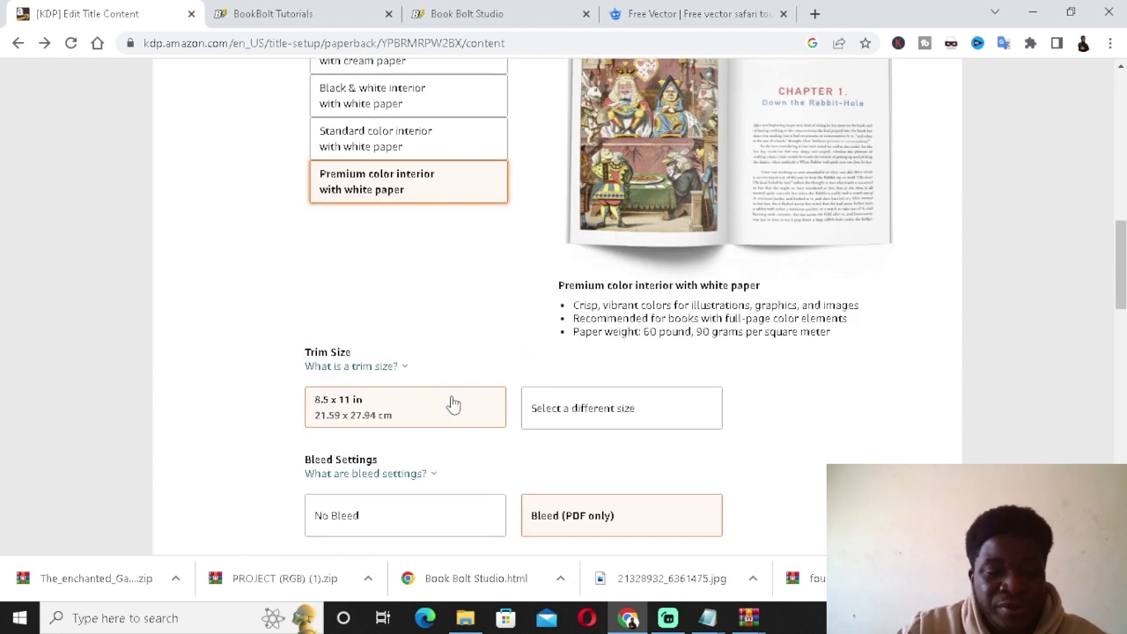
- Check the premium color print options and launch the book previewer for the uploaded manuscript and cover
scroll(445, 379, up, 2)
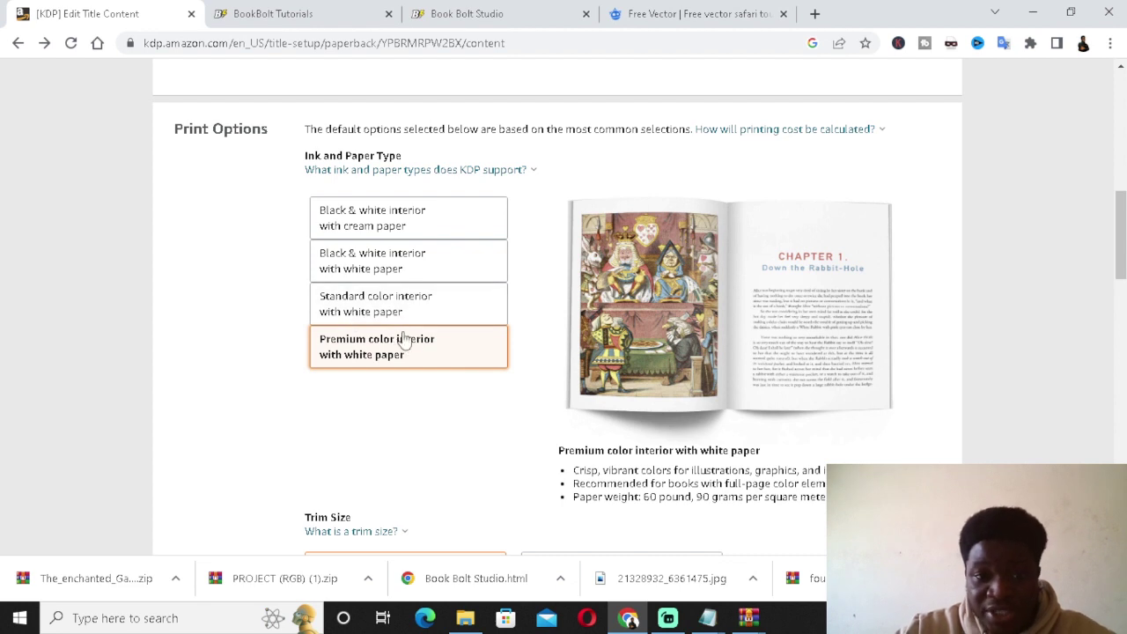
scroll(385, 352, down, 20)
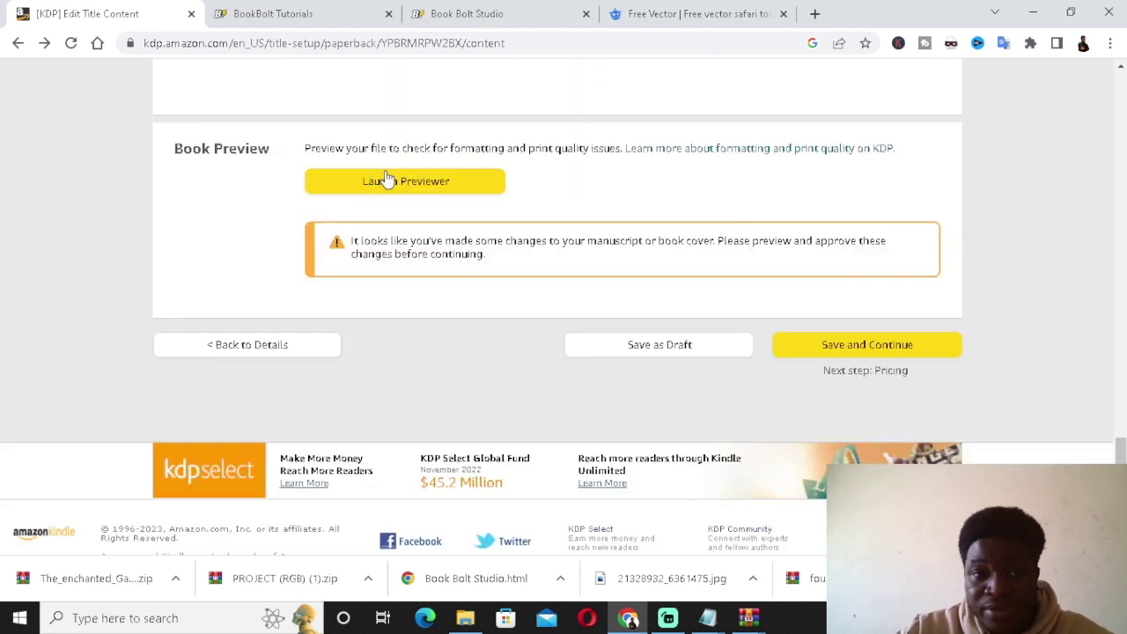
click(387, 179)
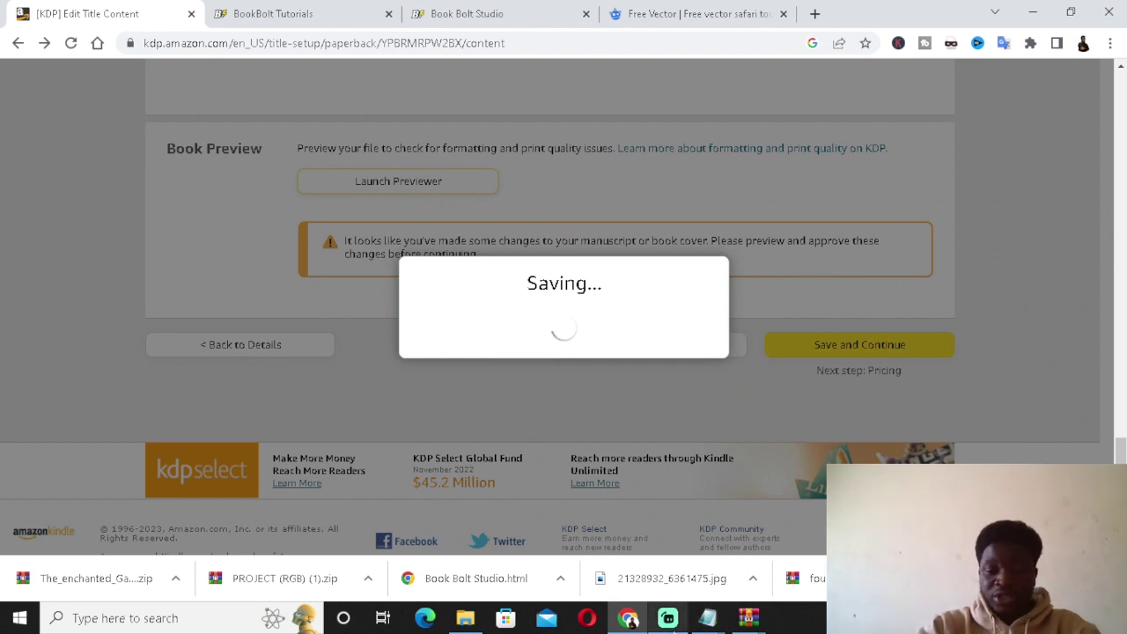
click(678, 626)
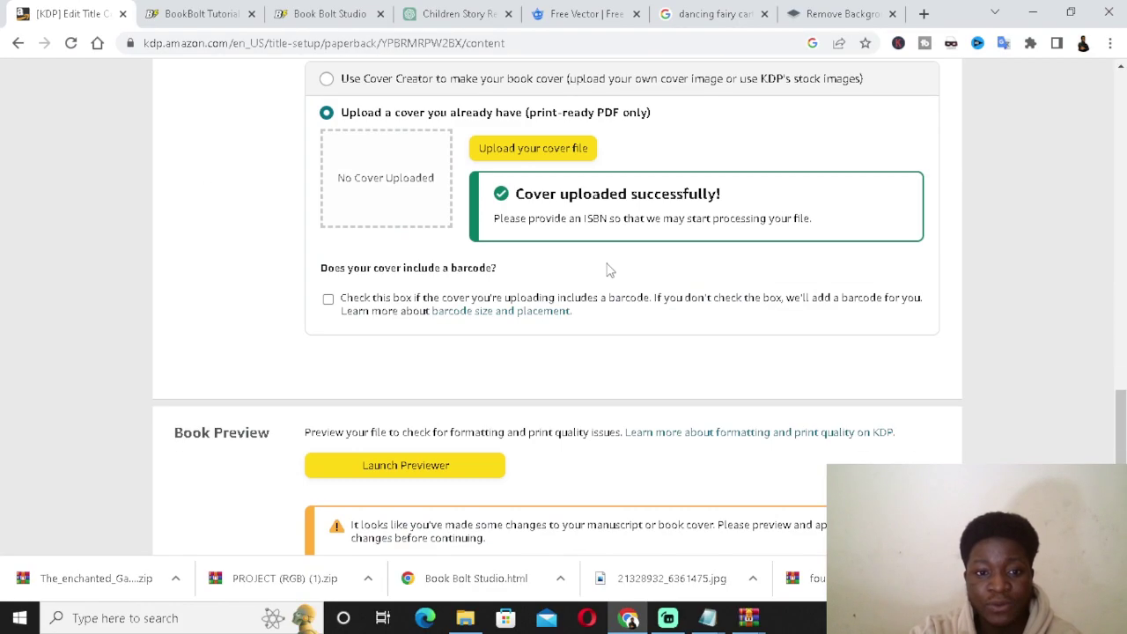
scroll(608, 268, down, 4)
click(479, 101)
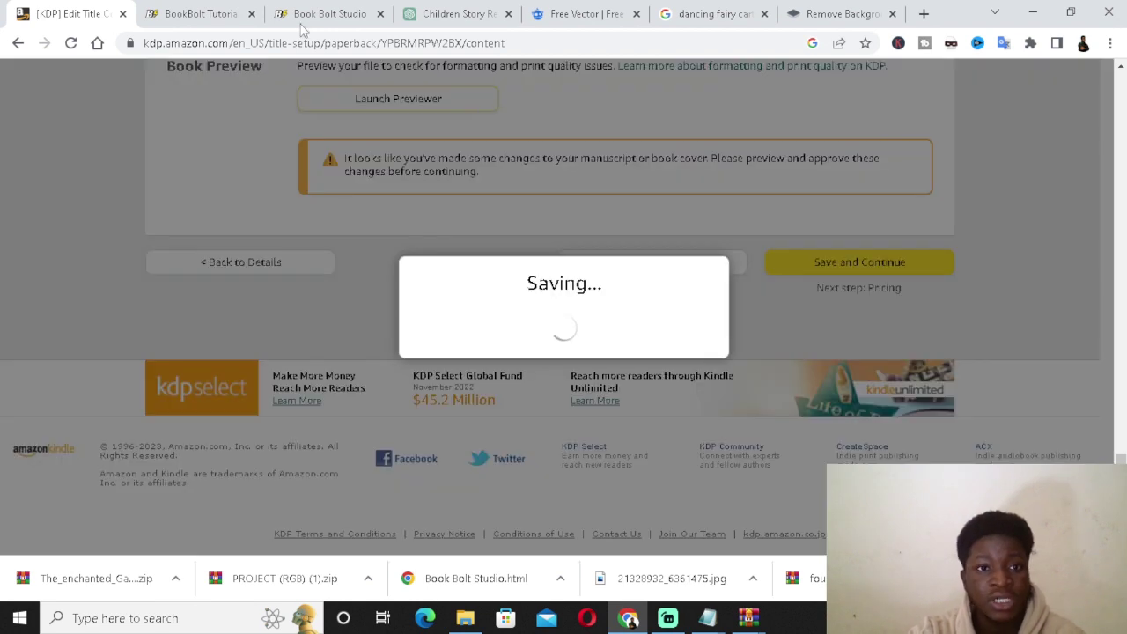
- Close the background removal, dancing fairy cartoon search and Children Story Retold browser tabs
click(892, 13)
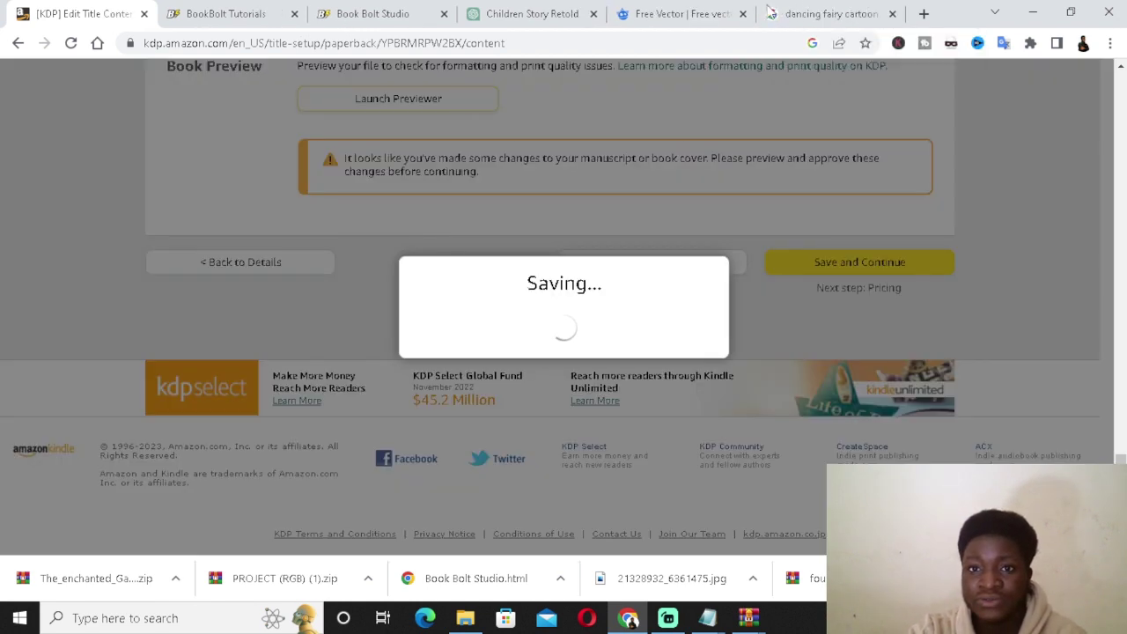
click(892, 14)
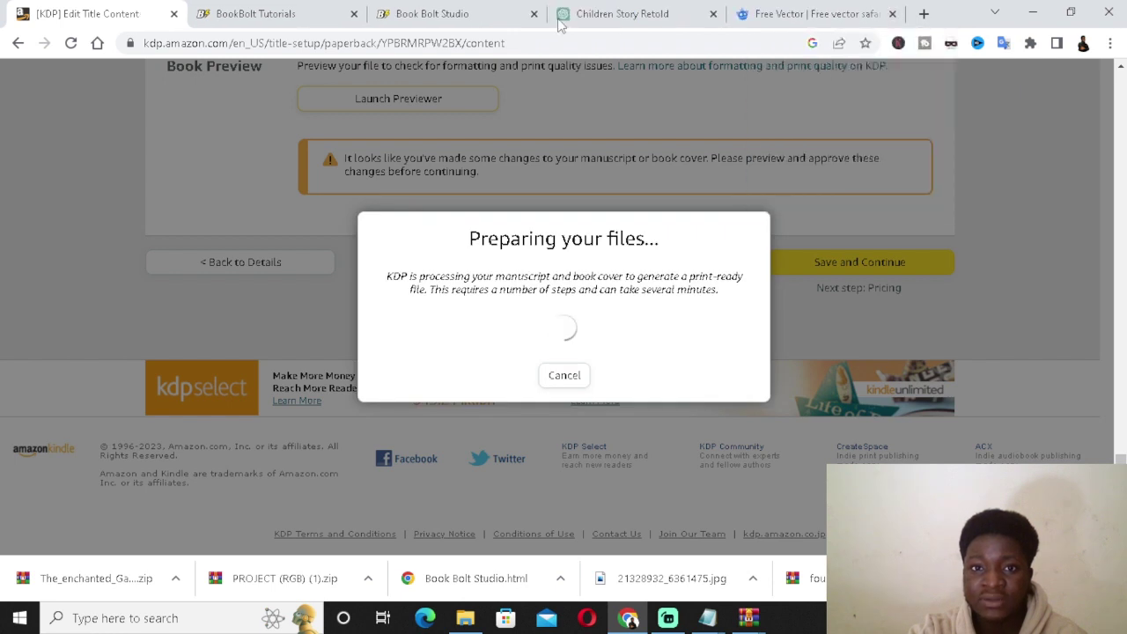
click(713, 14)
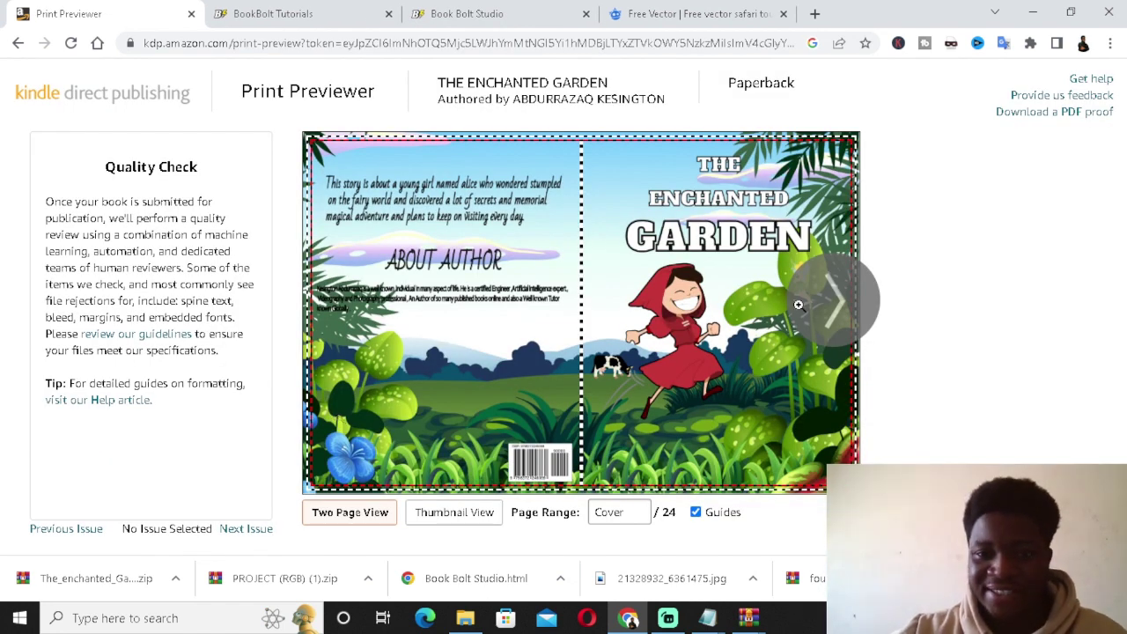
- Page from the cover through the interior in the Print Previewer and approve the proof
click(841, 301)
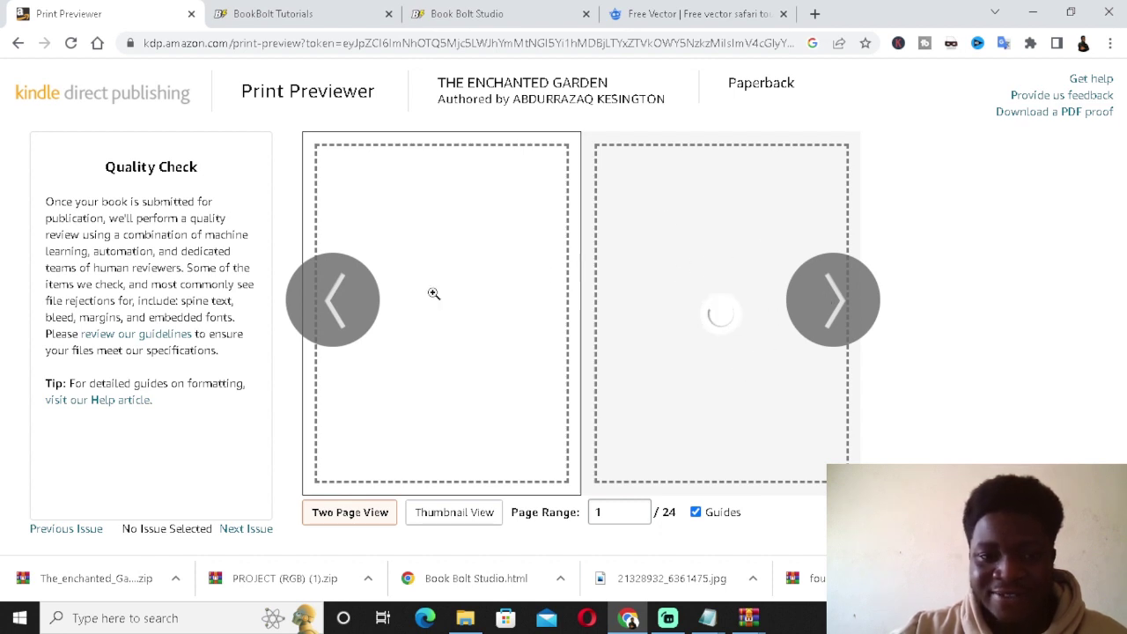
click(837, 304)
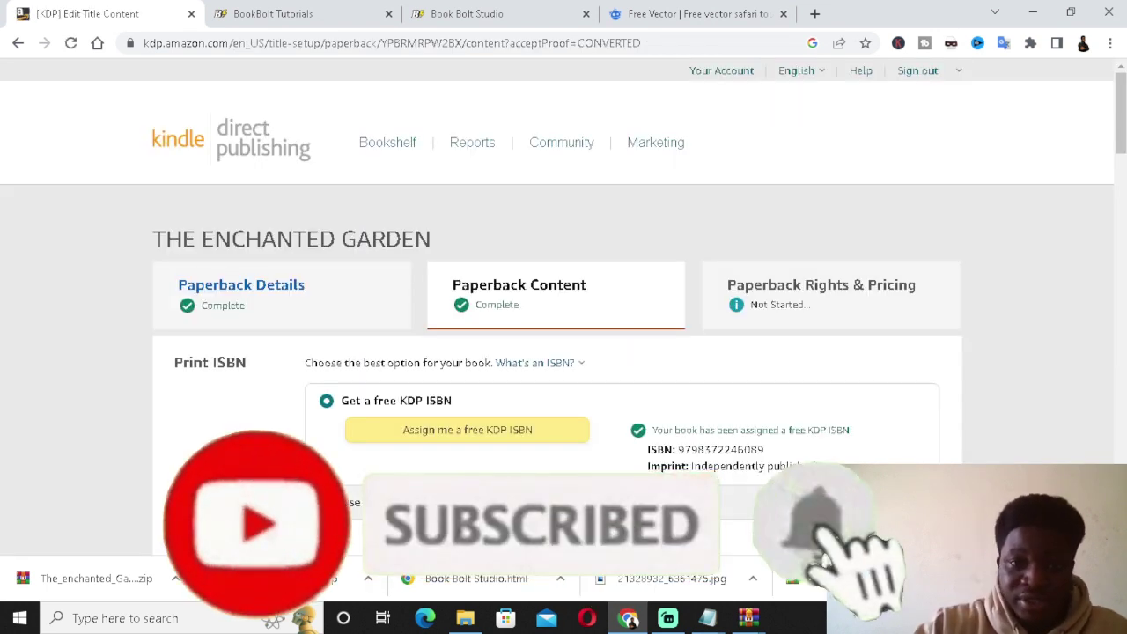
- Review the print summary and per-book printing cost, and save the paperback content to continue to pricing
scroll(678, 440, down, 15)
scroll(678, 441, down, 5)
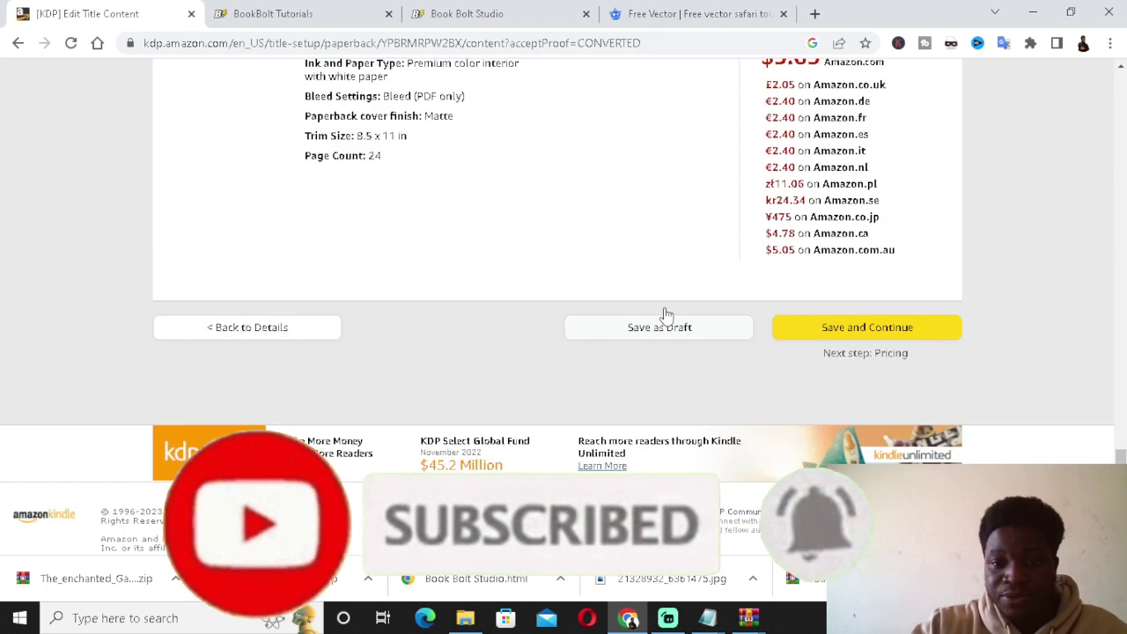
scroll(637, 344, up, 2)
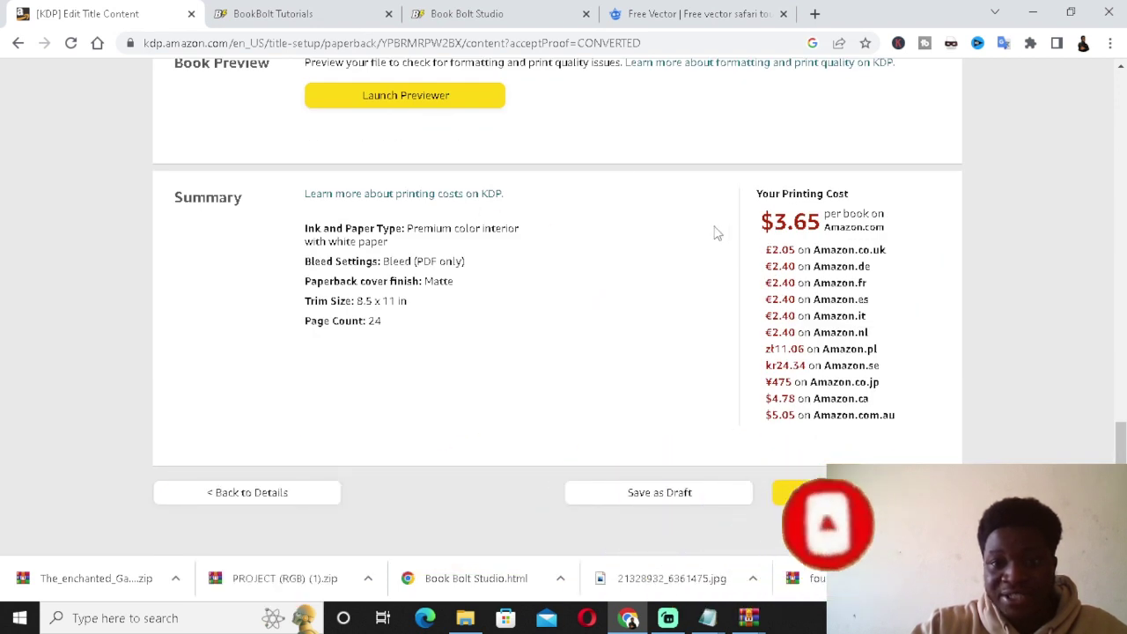
mouse_move(773, 221)
mouse_down()
mouse_move(820, 222)
mouse_move(778, 218)
mouse_up()
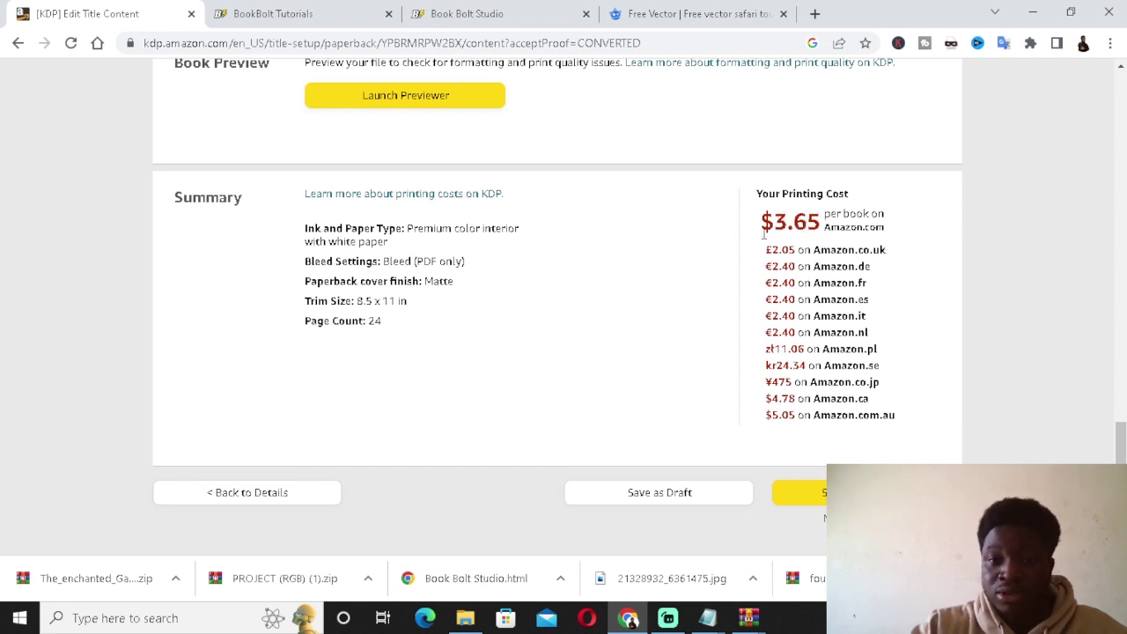
scroll(614, 341, down, 1)
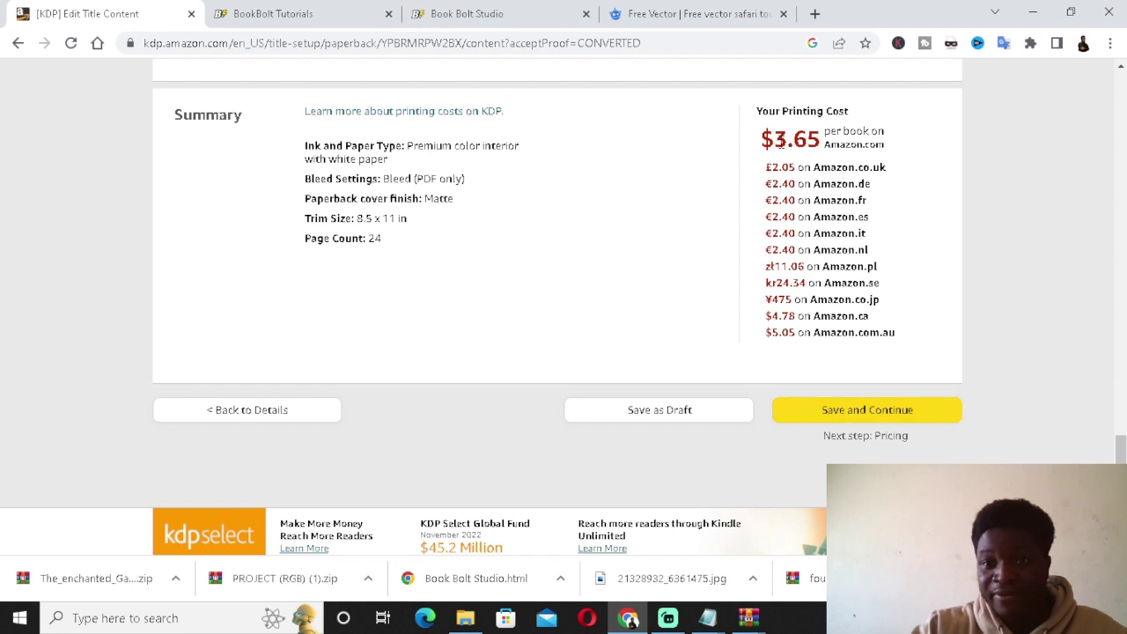
click(881, 409)
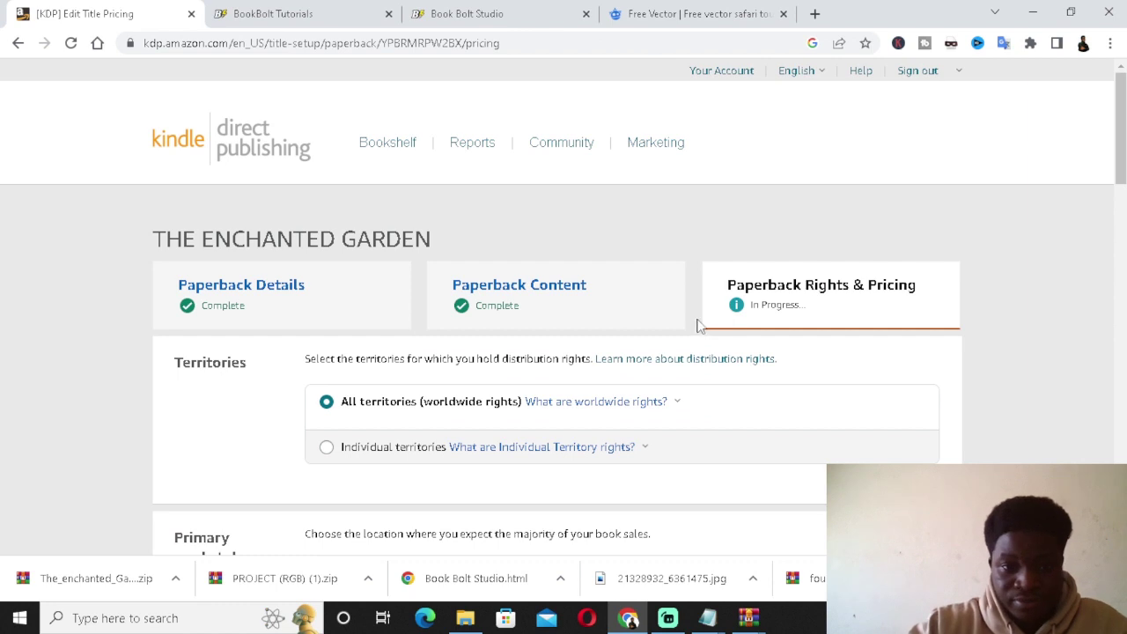
- Set the Amazon.com list price to 6.99 USD and submit the paperback for publication
scroll(702, 323, down, 6)
click(444, 281)
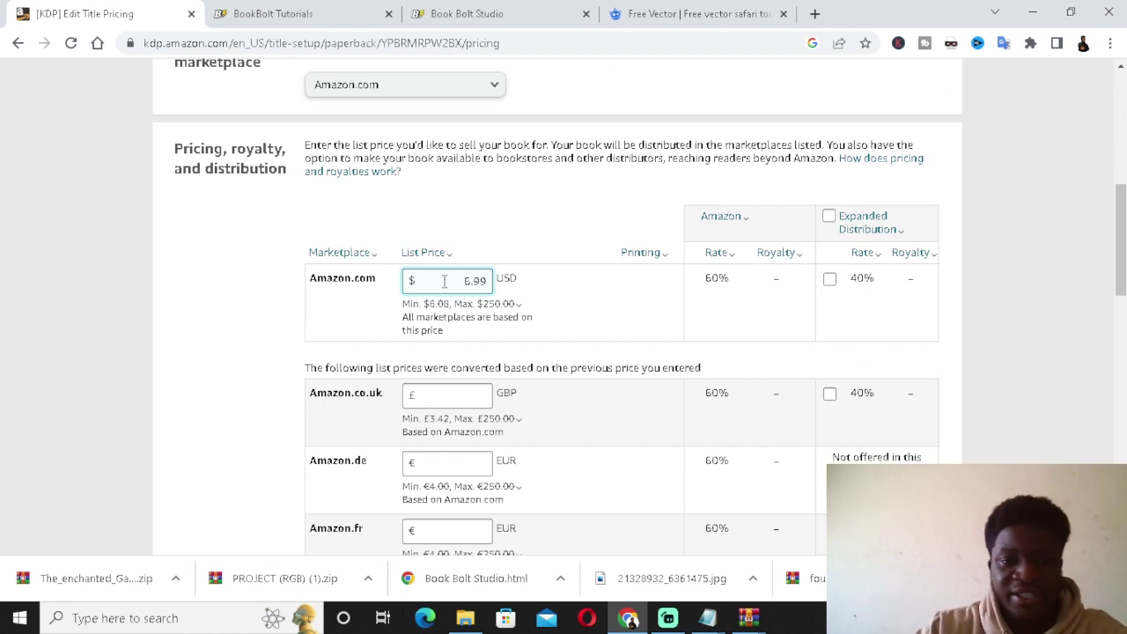
scroll(444, 282, down, 15)
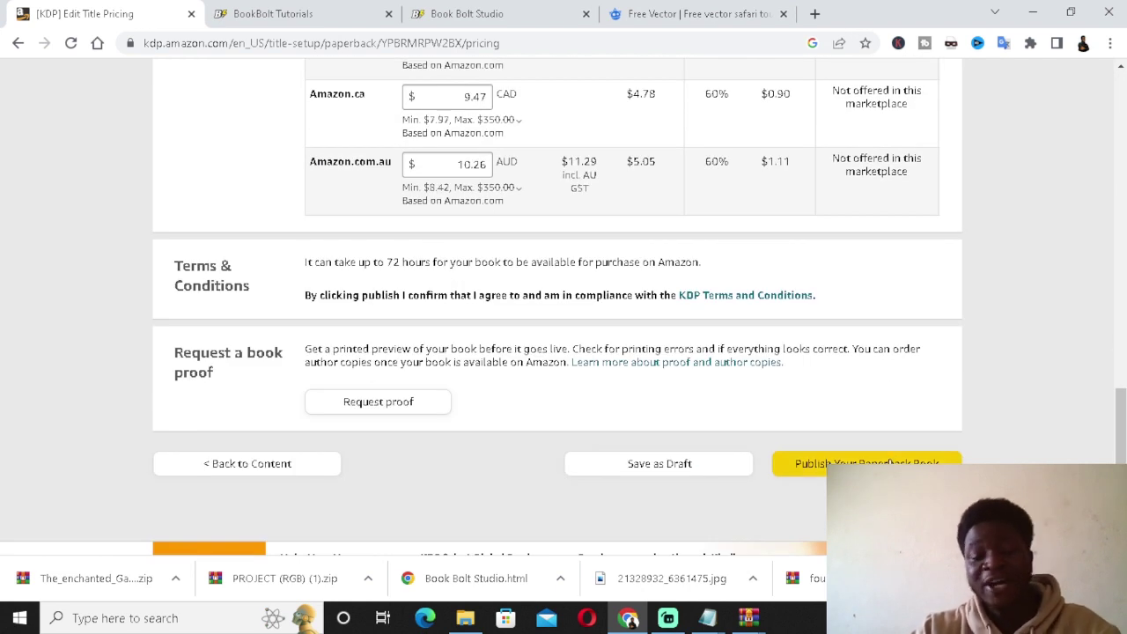
click(890, 463)
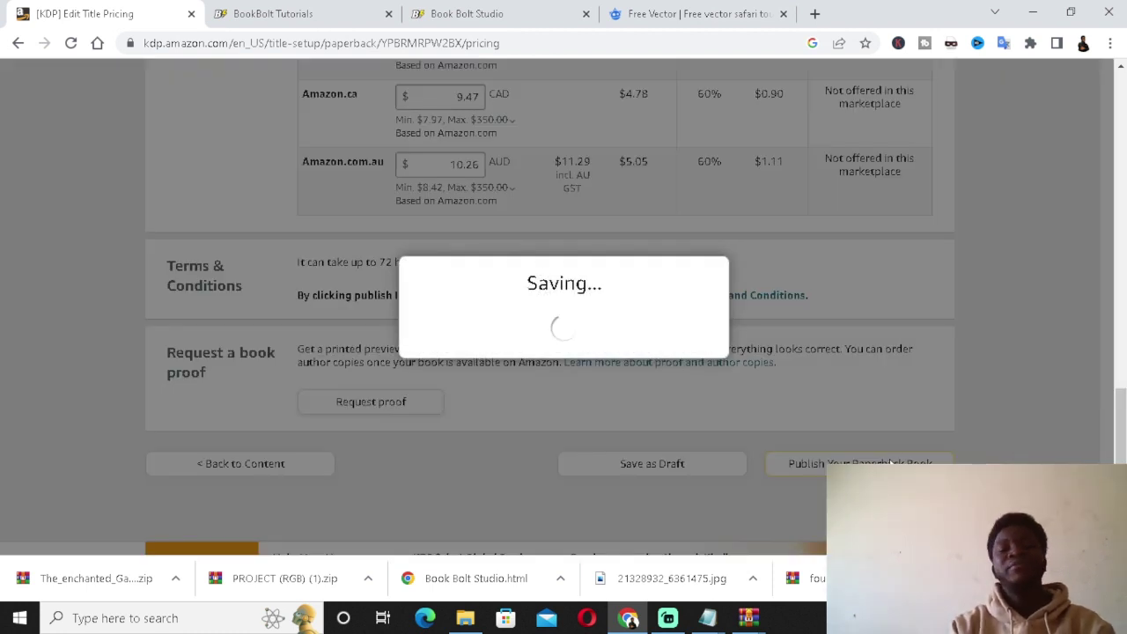